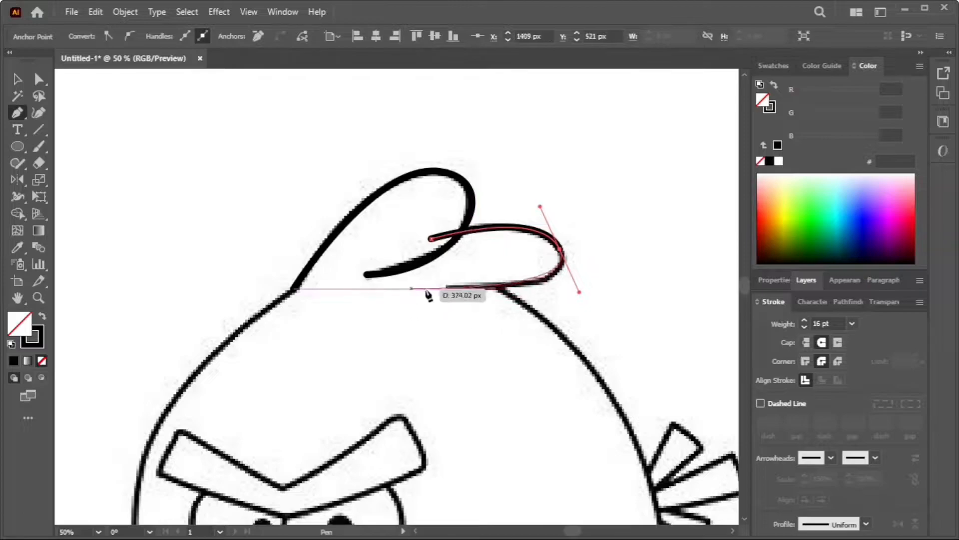
# Trace the left side of the bird's body with the Pen tool, from the crest base down to below the beak.
pyautogui.scroll(-3, 471, 274)
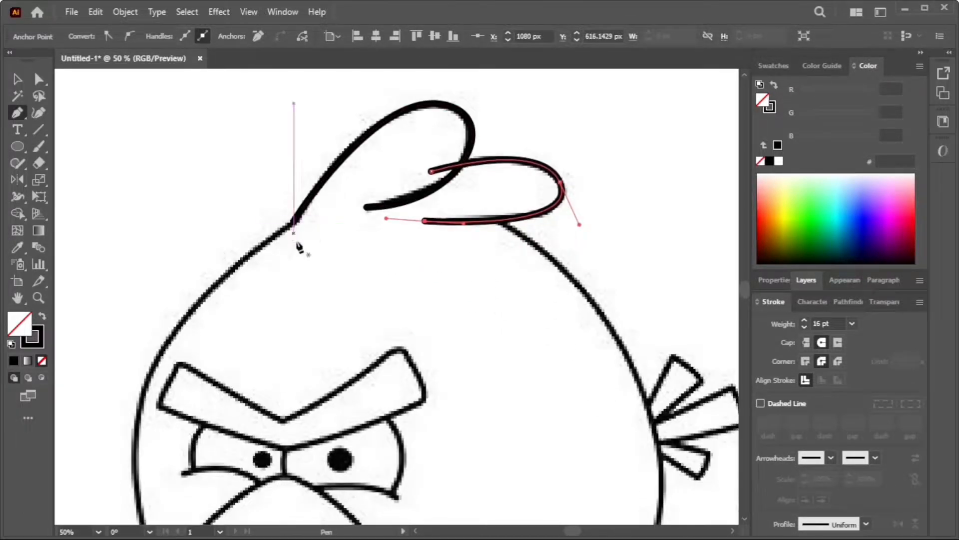
pyautogui.moveTo(294, 229); pyautogui.dragTo(332, 150)
pyautogui.click(328, 147)
pyautogui.scroll(-1, 328, 148)
pyautogui.moveTo(221, 257); pyautogui.dragTo(213, 325)
pyautogui.scroll(-2, 222, 282)
pyautogui.moveTo(287, 381); pyautogui.dragTo(314, 399)
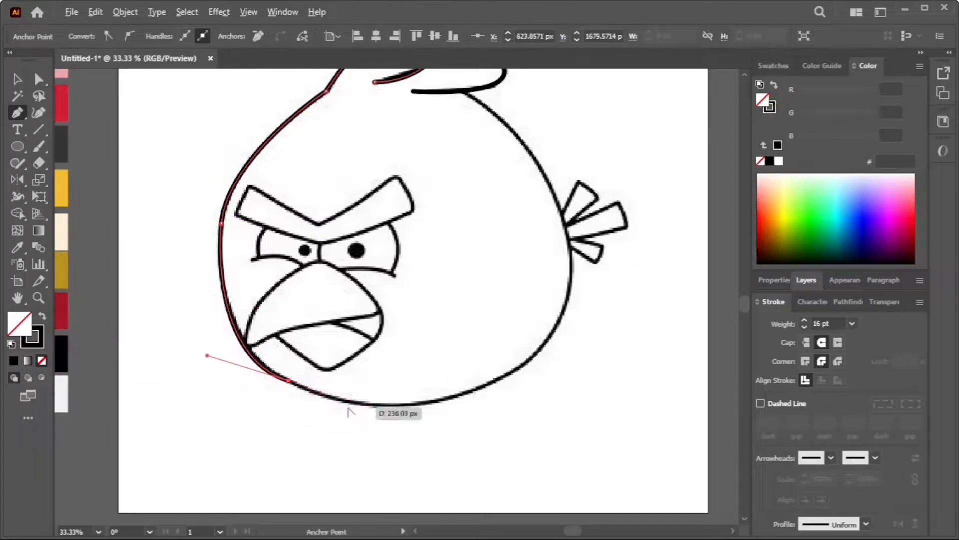
# Continue the body outline along the bird's underside to its lower right curve, redoing the misplaced anchor point.
pyautogui.scroll(3, 348, 408)
pyautogui.moveTo(662, 378); pyautogui.dragTo(744, 299)
pyautogui.scroll(-4, 583, 331)
pyautogui.moveTo(557, 363); pyautogui.dragTo(443, 390)
pyautogui.scroll(2, 441, 386)
pyautogui.hotkey('ctrl', 'z')
pyautogui.moveTo(592, 298); pyautogui.dragTo(691, 163)
pyautogui.scroll(4, 510, 199)
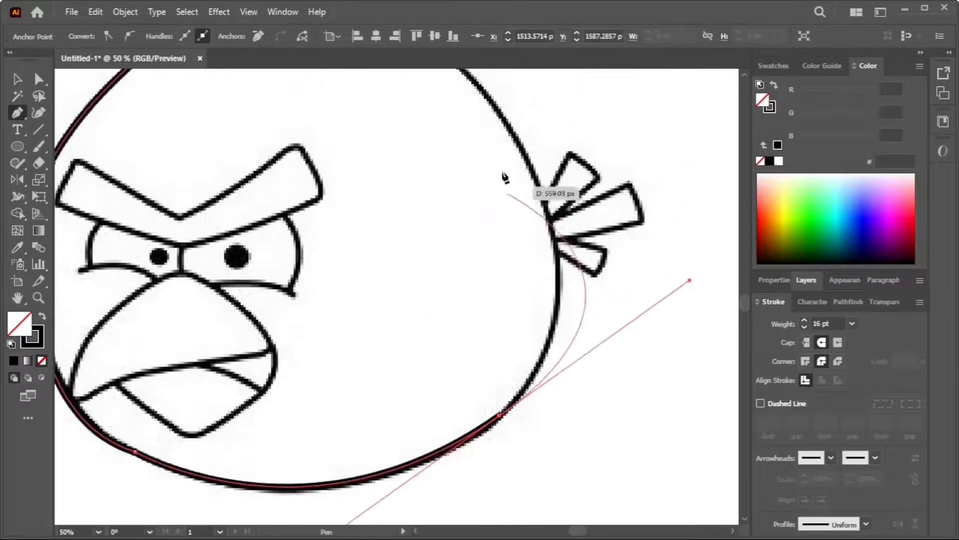
# Trace the right side of the body from the lower curve up past the tail to the base of the crest.
pyautogui.scroll(2, 509, 202)
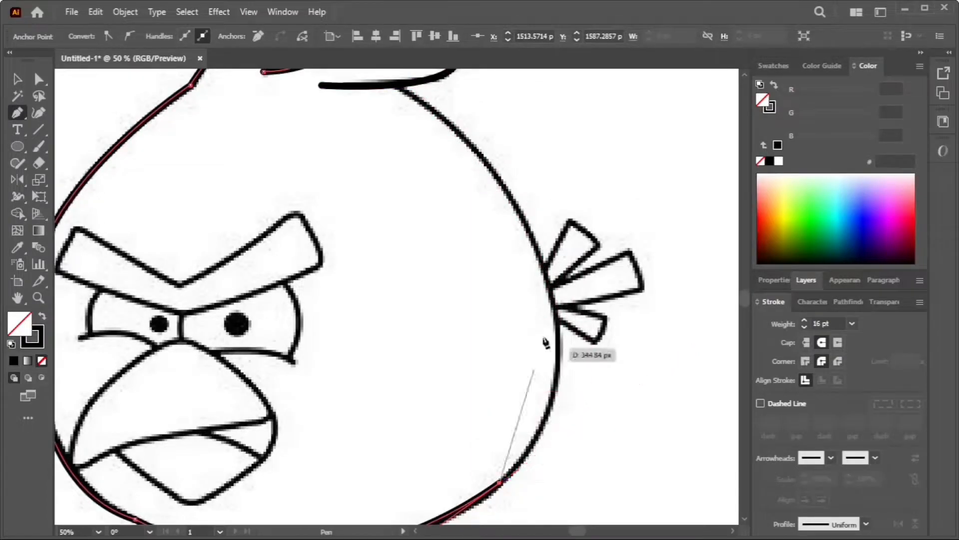
pyautogui.scroll(-4, 354, 241)
pyautogui.hotkey('ctrl', 'z')
pyautogui.scroll(4, 320, 246)
pyautogui.scroll(-1, 401, 241)
pyautogui.moveTo(401, 241); pyautogui.dragTo(469, 157)
pyautogui.moveTo(533, 191); pyautogui.dragTo(471, 107)
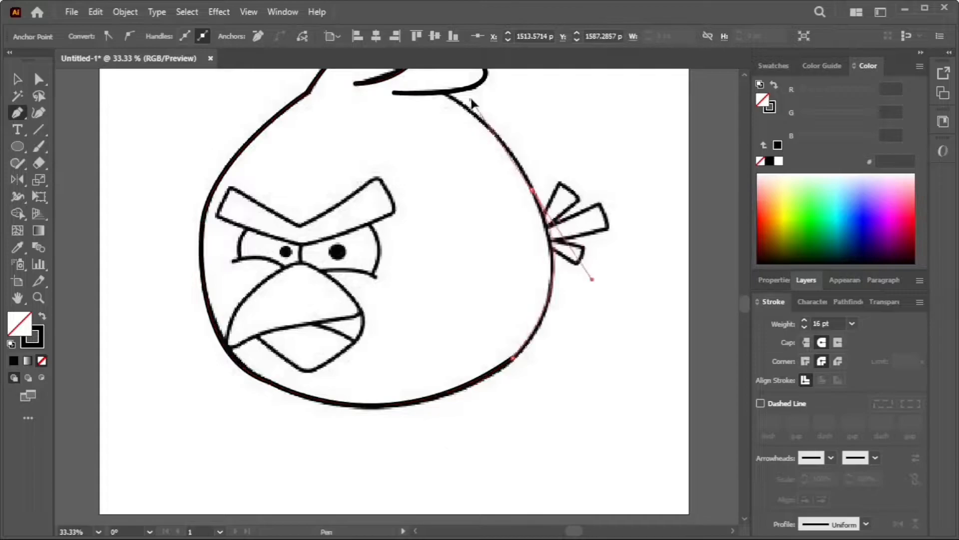
pyautogui.scroll(3, 422, 141)
pyautogui.scroll(3, 447, 233)
pyautogui.moveTo(459, 161)
pyautogui.mouseDown()
pyautogui.moveTo(385, 124)
pyautogui.moveTo(320, 108)
pyautogui.mouseUp()
# Trace the joined eyebrows as one closed path, curving the outer end of the right brow.
pyautogui.scroll(-2, 386, 193)
pyautogui.scroll(-2, 484, 270)
pyautogui.hscroll(-2, 484, 271)
pyautogui.click(286, 319)
pyautogui.moveTo(401, 247); pyautogui.dragTo(418, 229)
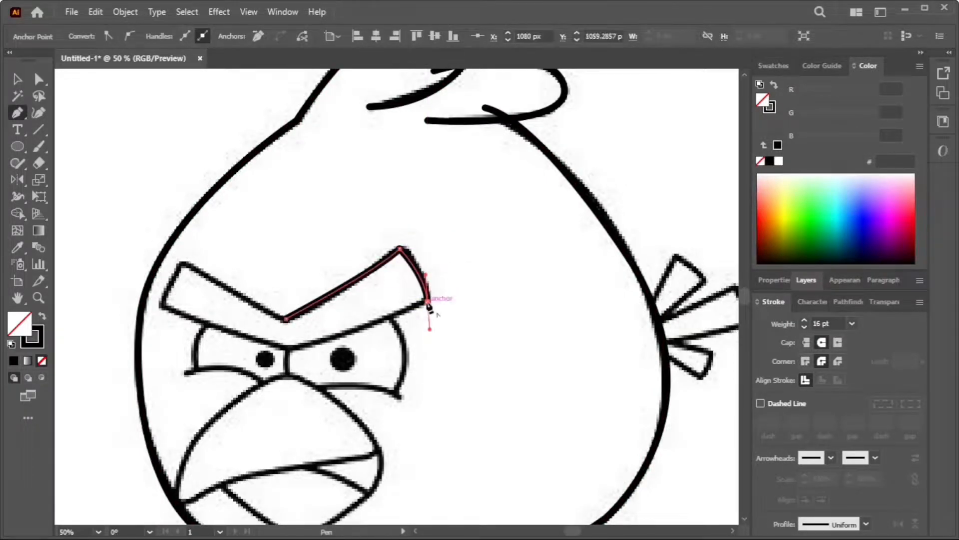
pyautogui.click(288, 350)
pyautogui.click(160, 305)
pyautogui.click(183, 260)
pyautogui.click(286, 319)
# Trace the upper beak as a curved closed path, extending its tip slightly beyond the body outline.
pyautogui.scroll(-2, 268, 310)
pyautogui.hscroll(-2, 268, 310)
pyautogui.scroll(-1, 268, 310)
pyautogui.scroll(-1, 290, 320)
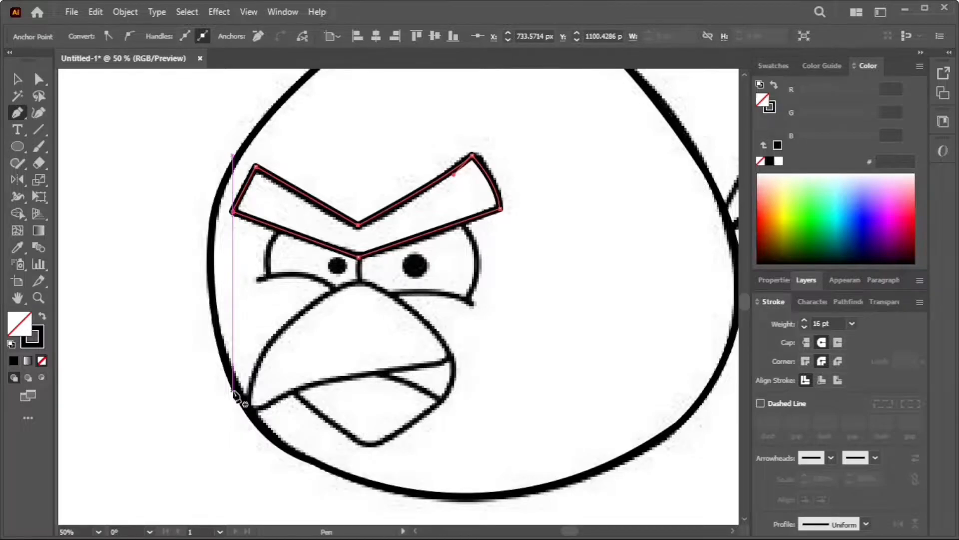
pyautogui.click(241, 446)
pyautogui.moveTo(358, 283); pyautogui.dragTo(483, 232)
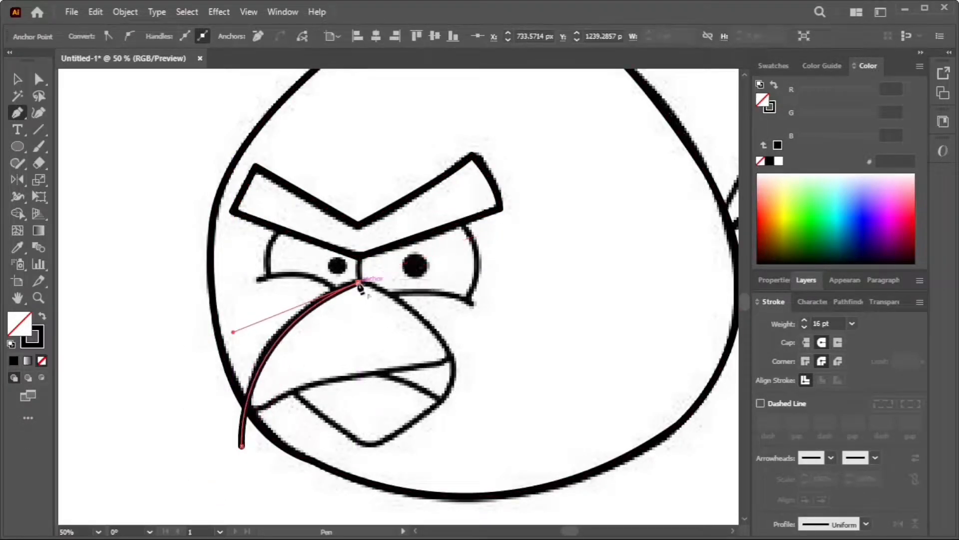
pyautogui.moveTo(450, 359); pyautogui.dragTo(467, 407)
pyautogui.click(451, 358)
pyautogui.moveTo(242, 446); pyautogui.dragTo(241, 514)
# Trace the lower beak from inside the upper beak around the chin and up to the mouth corner.
pyautogui.scroll(-2, 277, 407)
pyautogui.click(284, 345)
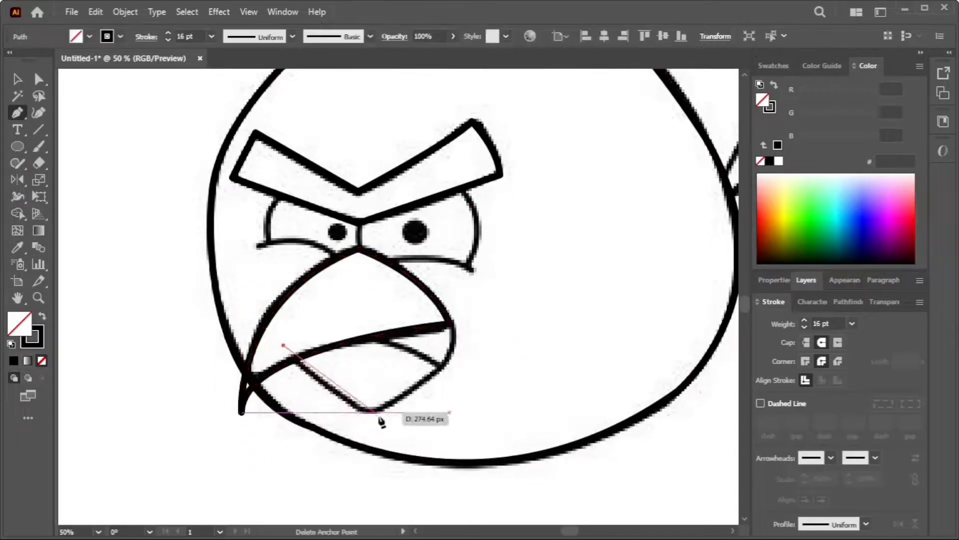
pyautogui.scroll(-1, 374, 404)
pyautogui.moveTo(385, 400); pyautogui.dragTo(390, 398)
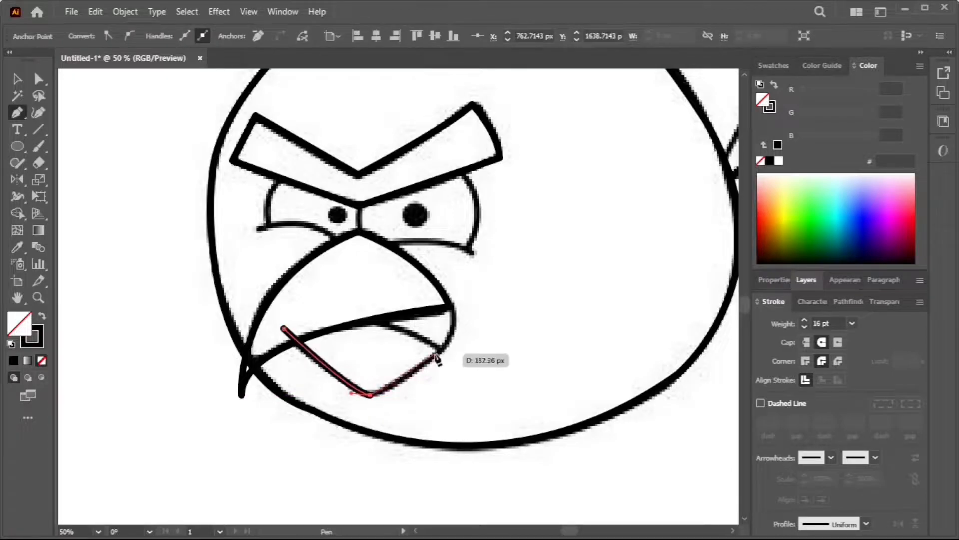
pyautogui.scroll(2, 454, 325)
pyautogui.moveTo(450, 257); pyautogui.dragTo(417, 159)
pyautogui.hotkey('ctrl', 'z')
pyautogui.moveTo(444, 296); pyautogui.dragTo(407, 189)
# Draw the curved inner mouth line across the beak to the lower beak's right edge.
pyautogui.press('Escape')
pyautogui.click(225, 300)
pyautogui.moveTo(424, 383); pyautogui.dragTo(445, 416)
pyautogui.scroll(-2, 444, 416)
pyautogui.press('Escape')
# Trace the outer edge of the right eye as a curve from inside the eyebrow to the eye corner.
pyautogui.moveTo(444, 202); pyautogui.dragTo(437, 341)
pyautogui.scroll(2, 457, 323)
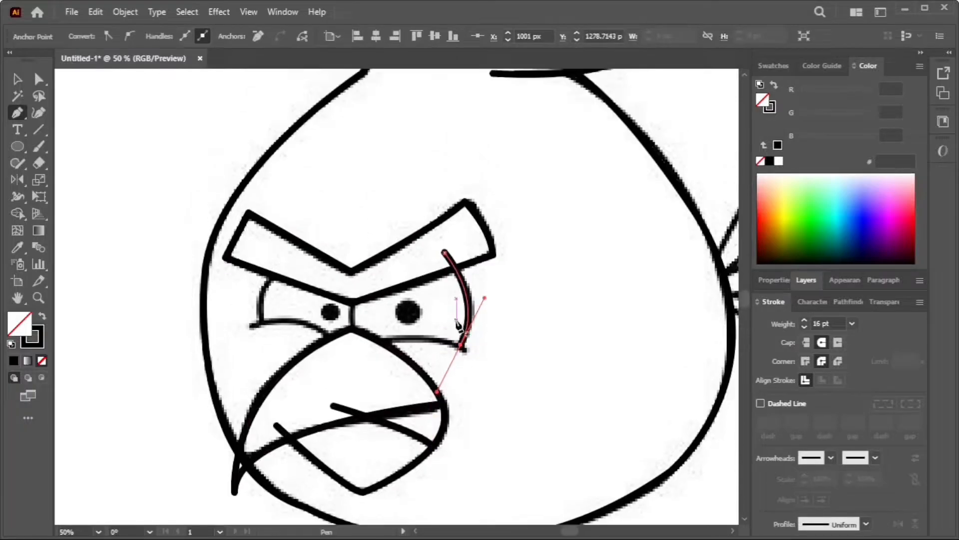
pyautogui.press('Escape')
# Trace the left eye's lower curve and its outer edge as separate open paths.
pyautogui.click(249, 328)
pyautogui.moveTo(343, 356); pyautogui.dragTo(363, 407)
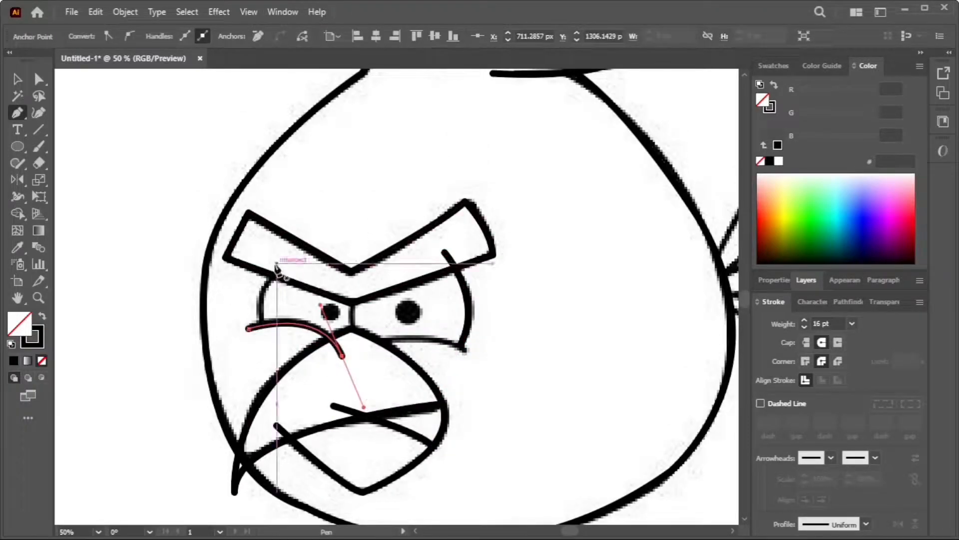
pyautogui.press('Escape')
pyautogui.moveTo(283, 263); pyautogui.dragTo(273, 340)
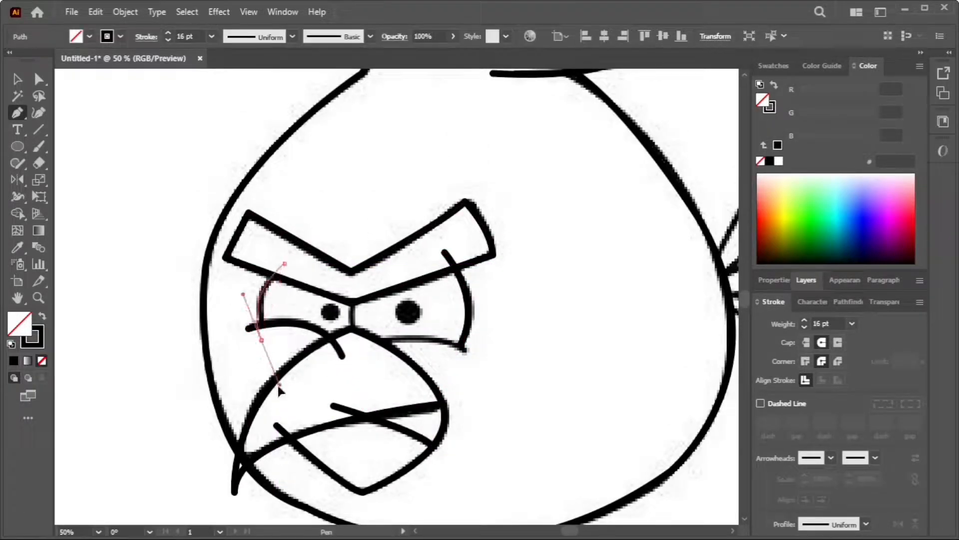
pyautogui.moveTo(281, 391); pyautogui.dragTo(275, 387)
pyautogui.press('Escape')
# Draw the short dividing line between the eyes and the lower curve of the right eye.
pyautogui.moveTo(351, 288); pyautogui.dragTo(428, 369)
pyautogui.press('Escape')
pyautogui.scroll(-1, 516, 392)
pyautogui.scroll(-1, 481, 387)
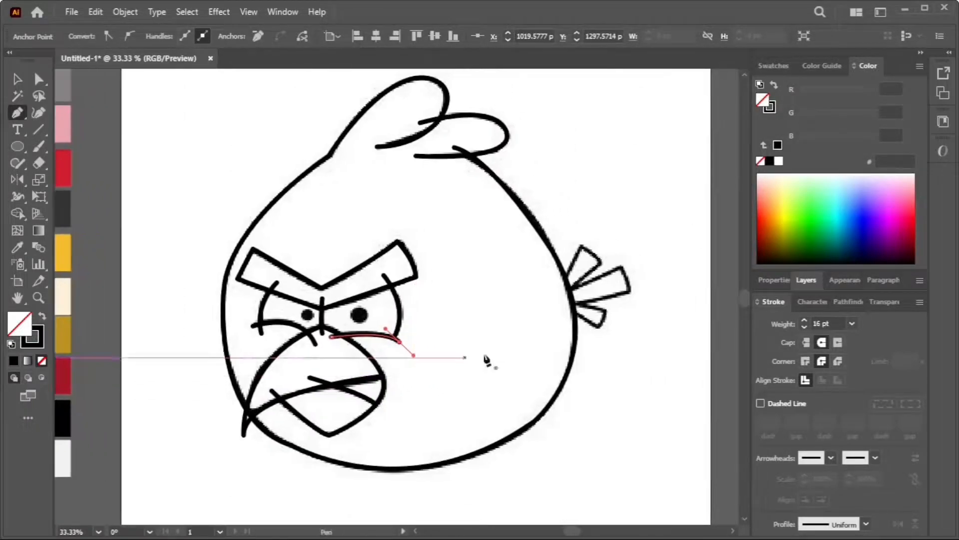
# Trace the upper tail feather with straight segments, starting and ending at the body outline.
pyautogui.scroll(2, 459, 300)
pyautogui.click(456, 276)
pyautogui.click(489, 213)
pyautogui.click(530, 245)
pyautogui.click(464, 300)
# Trace the long middle tail feather with straight segments out from the body and back.
pyautogui.click(466, 307)
pyautogui.click(567, 254)
pyautogui.click(587, 301)
pyautogui.click(472, 325)
# Trace the short lower tail feather with straight segments, ending at the body outline.
pyautogui.click(472, 333)
pyautogui.click(540, 344)
pyautogui.click(528, 380)
pyautogui.click(475, 361)
pyautogui.scroll(-3, 599, 390)
pyautogui.moveTo(460, 312); pyautogui.dragTo(374, 304)
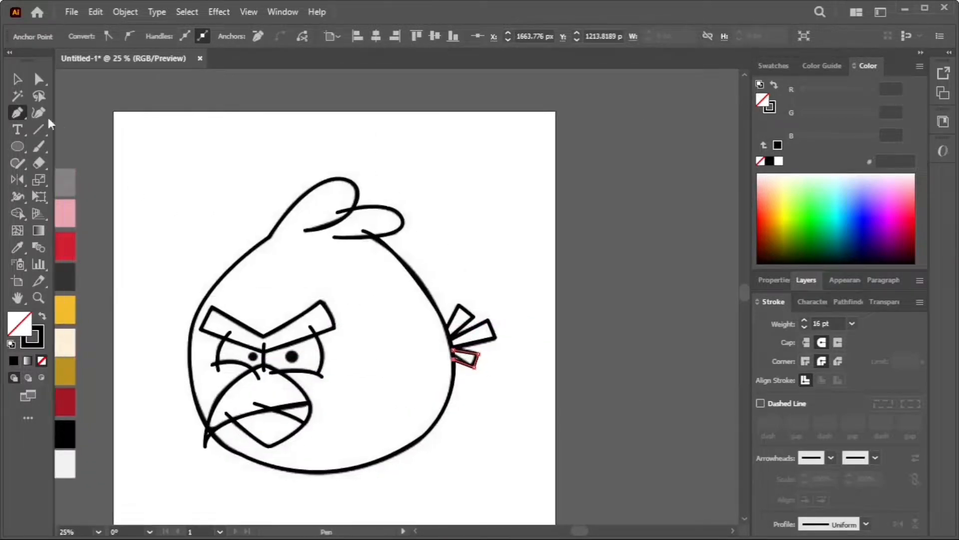
# Select all traced paths and trim the overlapping line ends at the crest with the Shape Builder tool.
pyautogui.moveTo(191, 152); pyautogui.dragTo(472, 454)
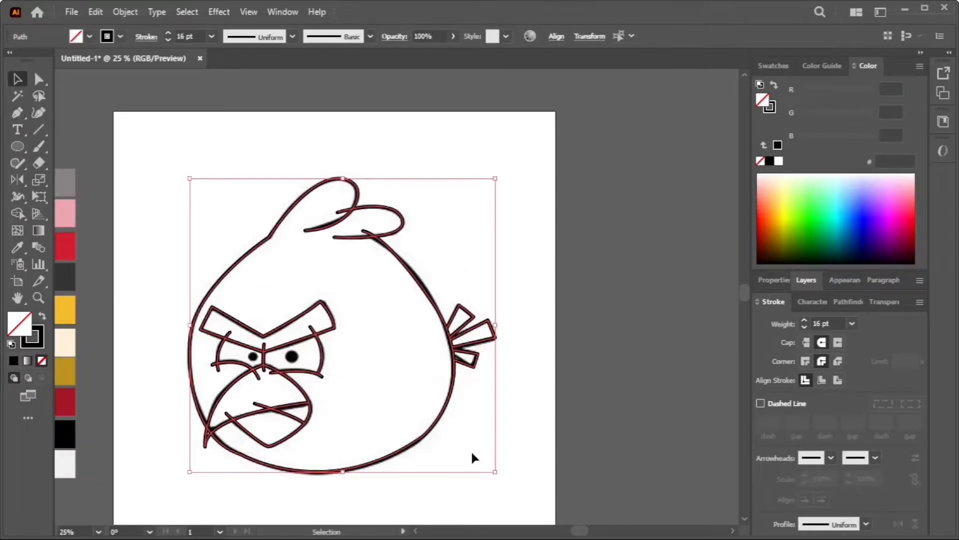
pyautogui.moveTo(164, 229); pyautogui.dragTo(196, 218)
pyautogui.click(18, 214)
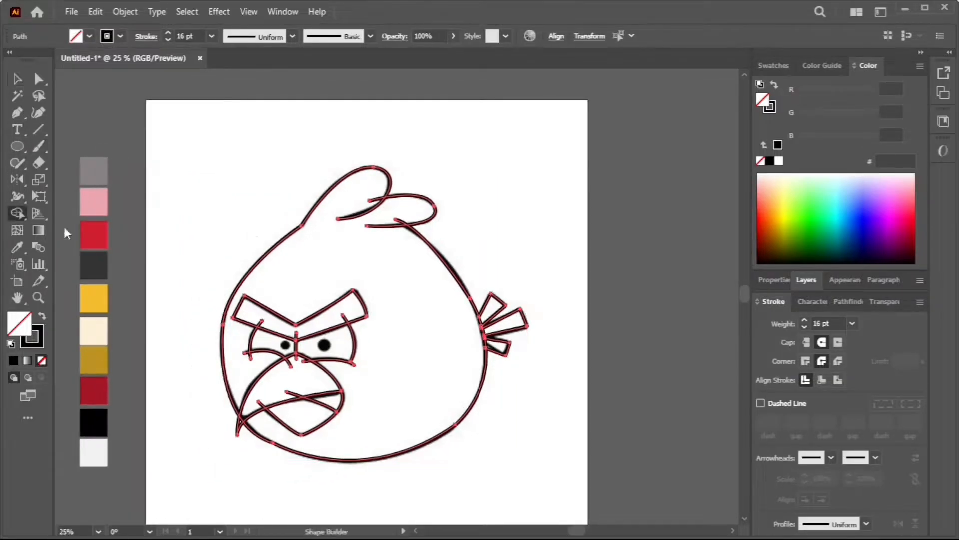
pyautogui.scroll(3, 375, 219)
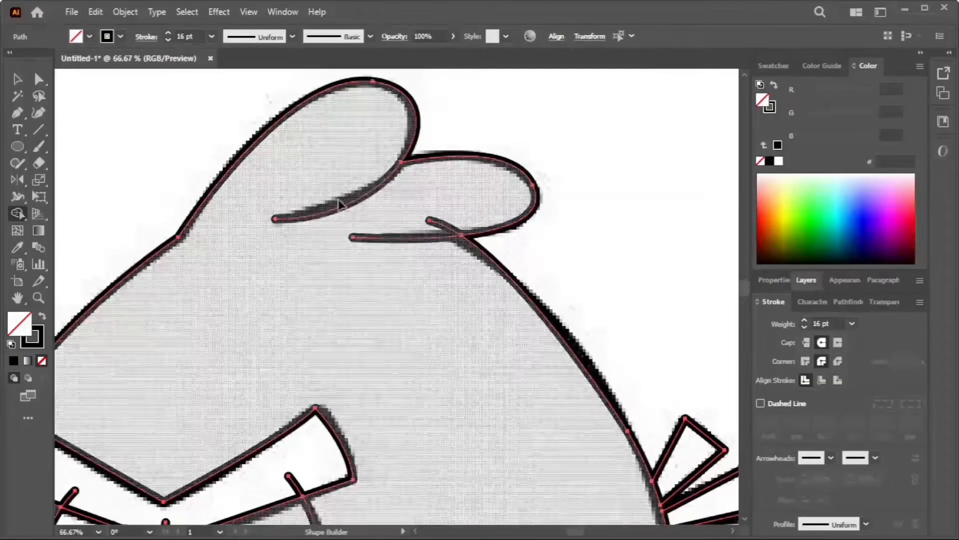
pyautogui.scroll(-1, 508, 262)
pyautogui.scroll(-2, 318, 355)
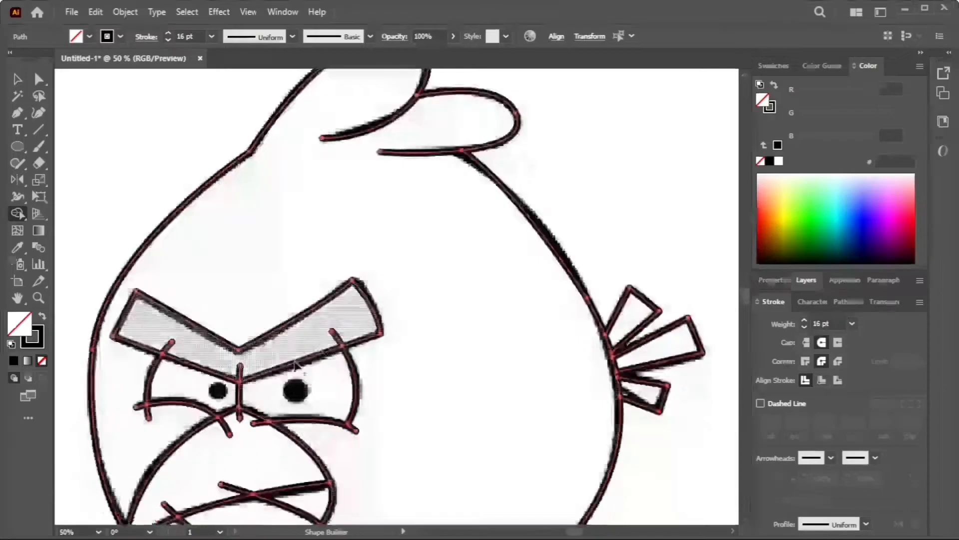
# Remove the stray line ends around both eyes, inside the eyebrows and above the beak with Shape Builder.
pyautogui.scroll(-1, 319, 353)
pyautogui.scroll(3, 375, 253)
pyautogui.keyDown('alt'); pyautogui.click(510, 208); pyautogui.keyUp('alt')
pyautogui.keyDown('alt'); pyautogui.click(168, 222); pyautogui.keyUp('alt')
pyautogui.keyDown('alt'); pyautogui.click(129, 354); pyautogui.keyUp('alt')
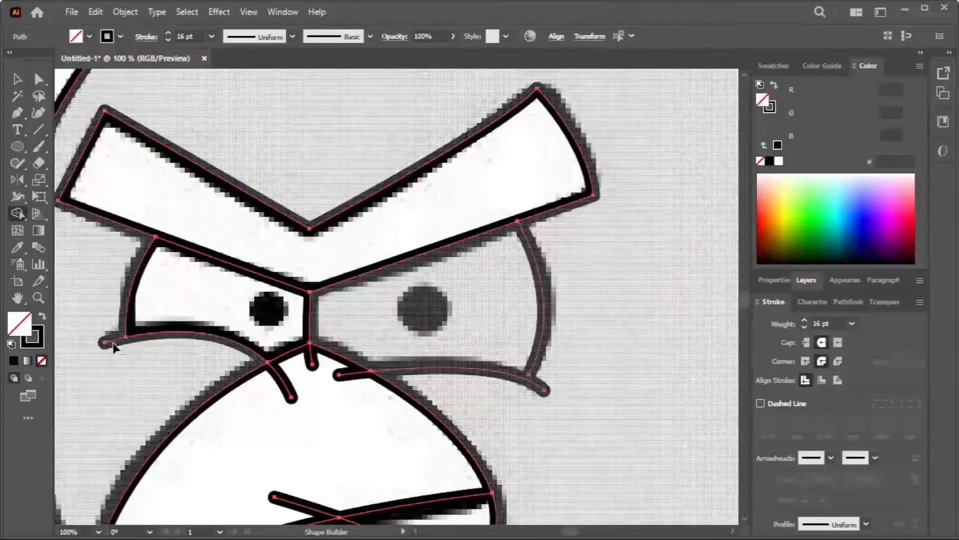
pyautogui.keyDown('alt'); pyautogui.click(106, 343); pyautogui.keyUp('alt')
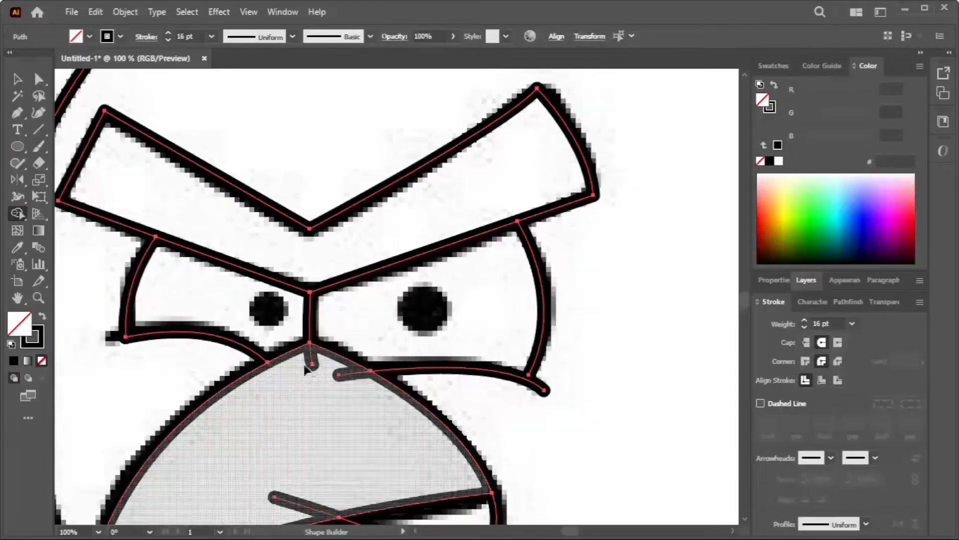
pyautogui.keyDown('alt'); pyautogui.click(311, 362); pyautogui.keyUp('alt')
pyautogui.keyDown('alt'); pyautogui.click(339, 375); pyautogui.keyUp('alt')
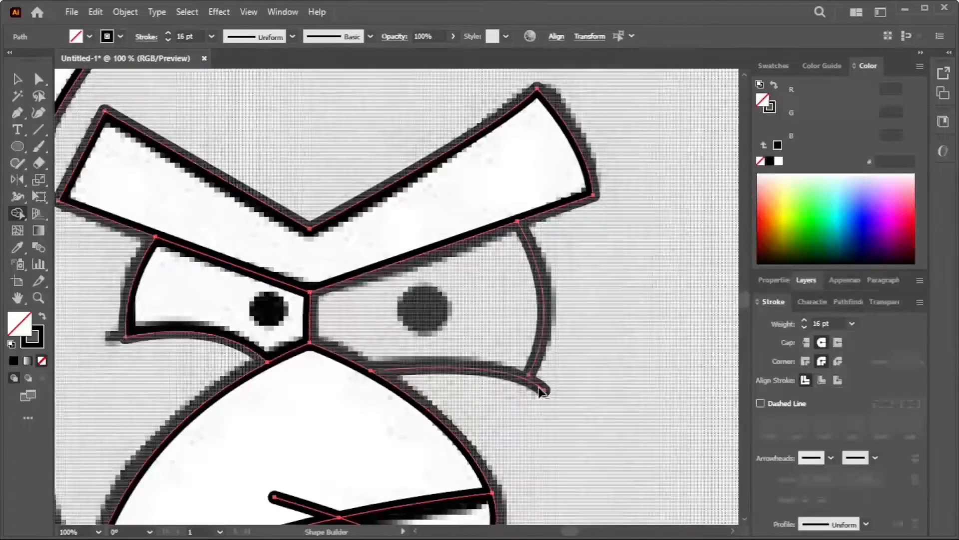
# Erase the right eye's lower line together with its overhanging end using Shape Builder.
pyautogui.scroll(-3, 502, 379)
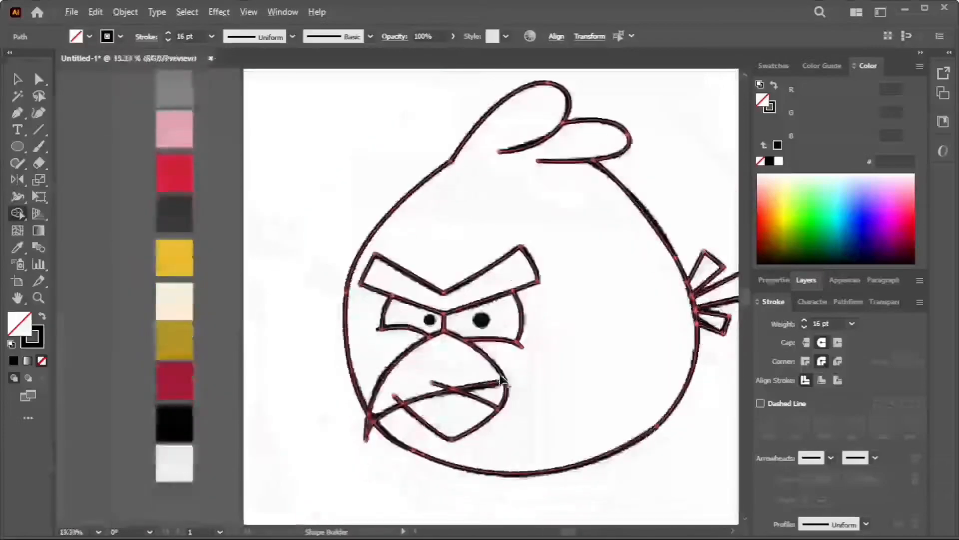
pyautogui.scroll(2, 503, 380)
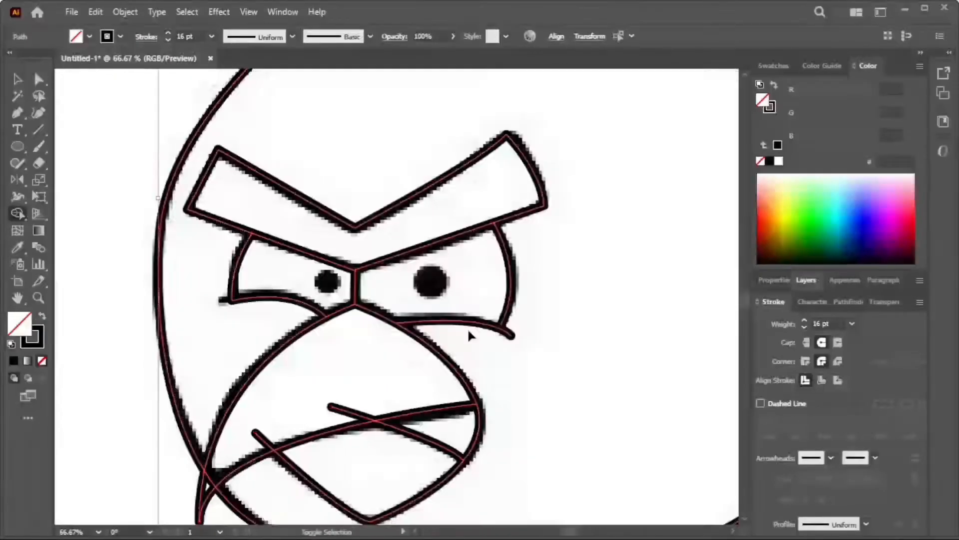
pyautogui.scroll(2, 513, 328)
pyautogui.keyDown('alt'); pyautogui.click(453, 324); pyautogui.keyUp('alt')
pyautogui.scroll(-2, 450, 327)
pyautogui.scroll(-1, 446, 328)
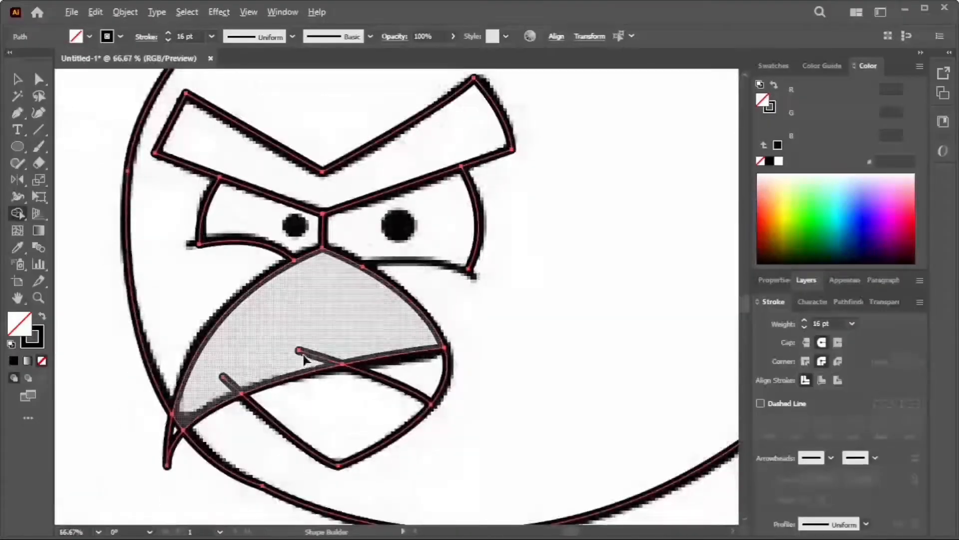
# Remove the two stray line ends inside the upper beak with the Shape Builder tool.
pyautogui.moveTo(311, 359); pyautogui.dragTo(233, 387)
pyautogui.scroll(-1, 304, 434)
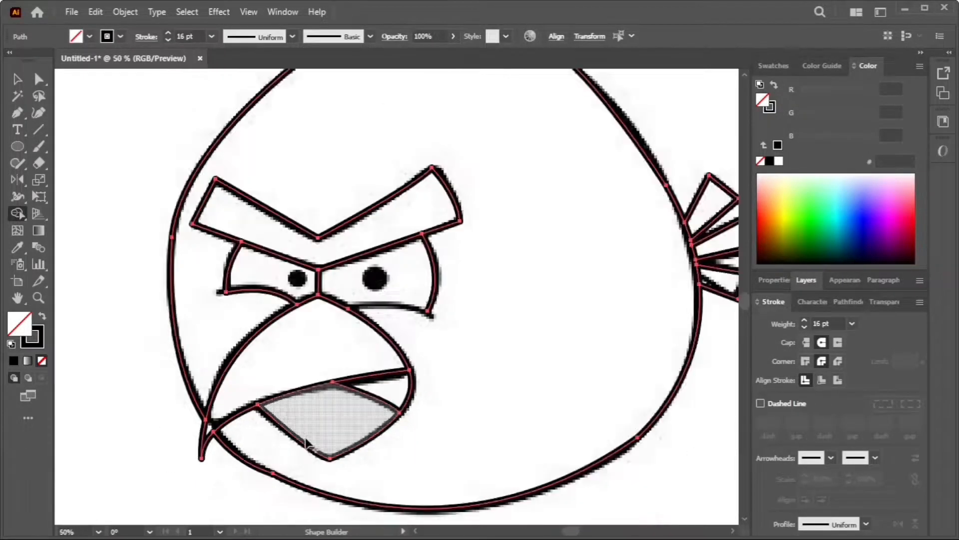
pyautogui.scroll(-3, 306, 442)
pyautogui.scroll(3, 494, 325)
pyautogui.scroll(-3, 515, 370)
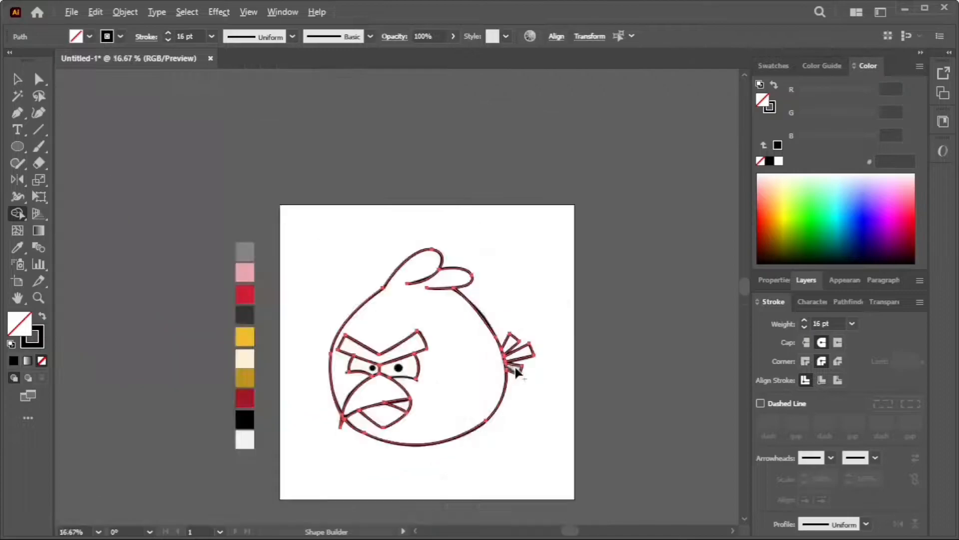
pyautogui.scroll(1, 397, 385)
# Clear the selection and redraw the right eye's lower curve from the eye corner to inside the beak.
pyautogui.click(17, 79)
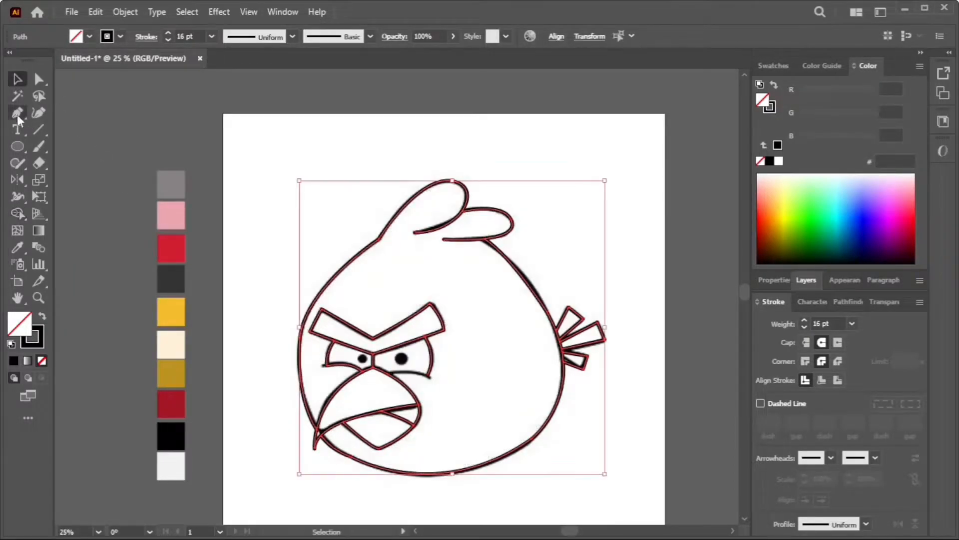
pyautogui.hotkey('ctrl', 'shift', 'a')
pyautogui.click(17, 247)
pyautogui.scroll(1, 345, 261)
pyautogui.scroll(3, 345, 261)
pyautogui.press('p')
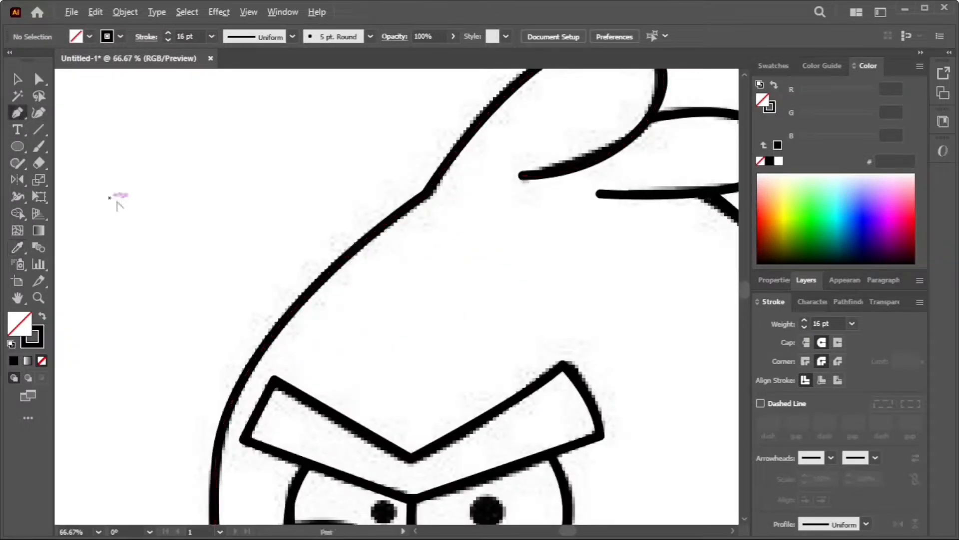
pyautogui.scroll(3, 257, 336)
pyautogui.scroll(-1, 705, 301)
pyautogui.moveTo(704, 301); pyautogui.dragTo(592, 327)
pyautogui.scroll(-3, 598, 329)
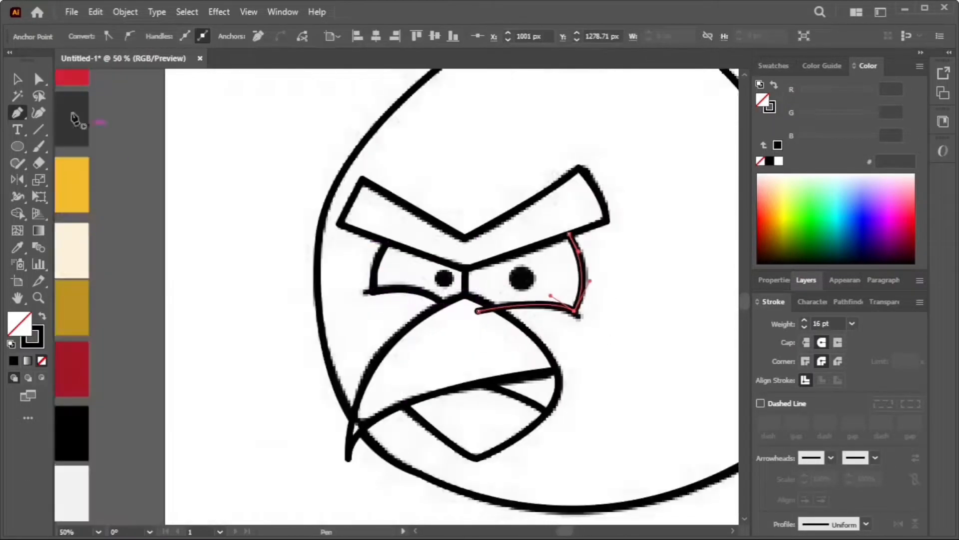
# Select the face paths, trim the redrawn eye line's end inside the beak with Shape Builder, and clear the selection.
pyautogui.click(17, 79)
pyautogui.click(241, 204)
pyautogui.scroll(-2, 287, 224)
pyautogui.moveTo(284, 225); pyautogui.dragTo(501, 389)
pyautogui.click(17, 214)
pyautogui.scroll(4, 407, 240)
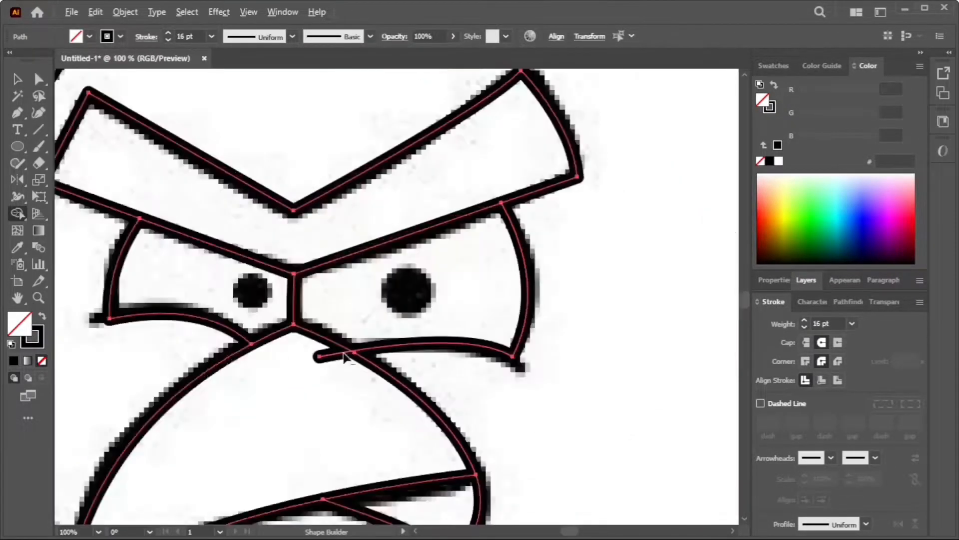
pyautogui.scroll(-2, 487, 330)
pyautogui.click(17, 78)
pyautogui.click(172, 199)
# Hide the reference sketch on Layer 1, leaving only the outline layer displayed.
pyautogui.scroll(-1, 174, 203)
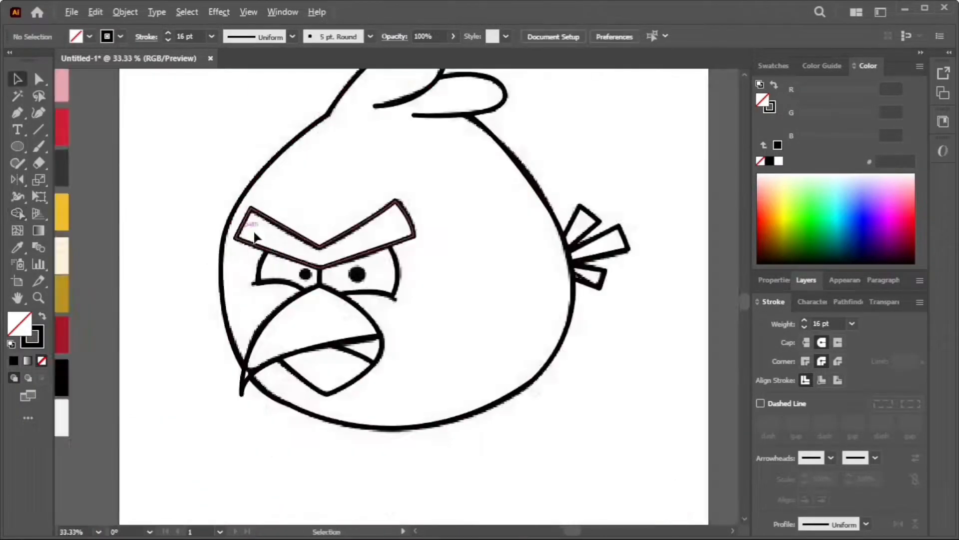
pyautogui.scroll(1, 190, 177)
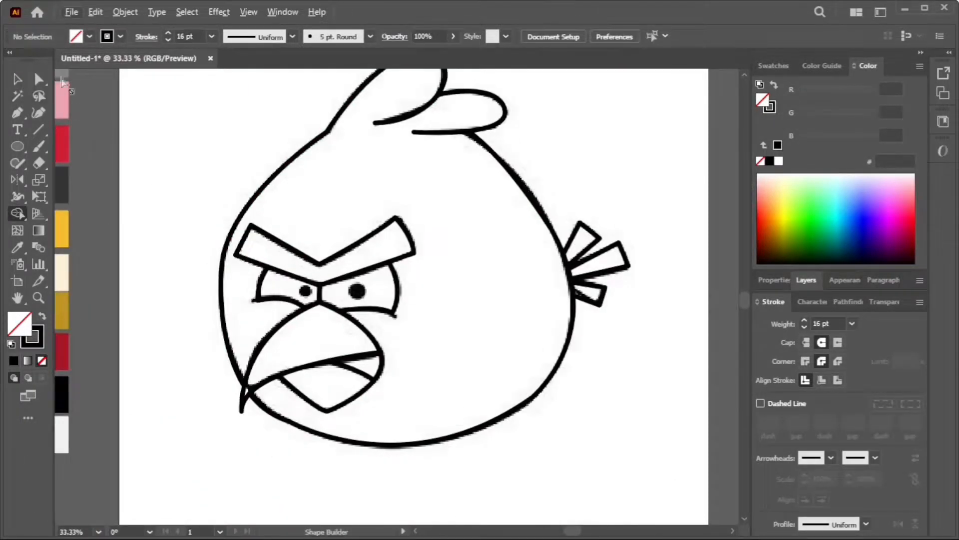
pyautogui.click(17, 79)
pyautogui.scroll(2, 228, 167)
pyautogui.click(820, 283)
pyautogui.scroll(-1, 475, 310)
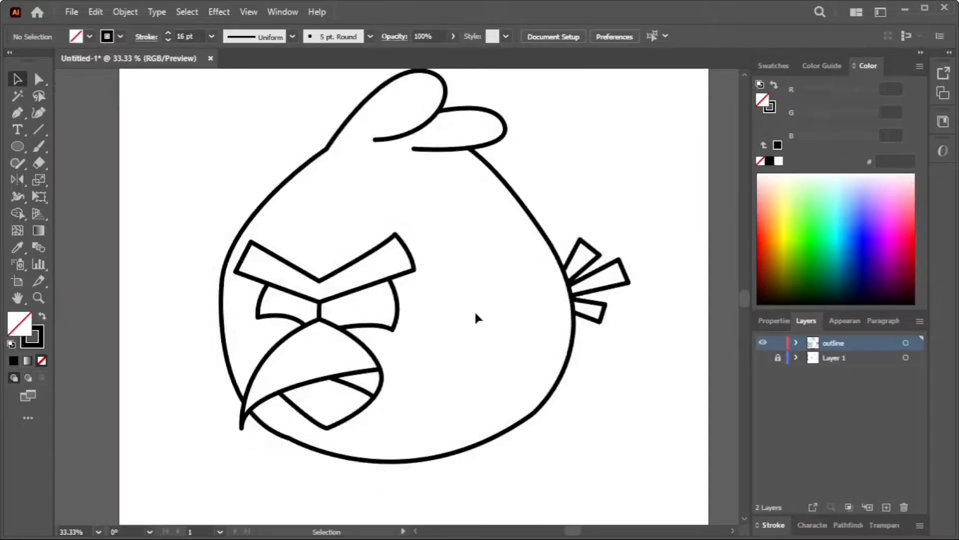
pyautogui.hscroll(1, 457, 310)
pyautogui.scroll(-1, 457, 310)
pyautogui.hscroll(-1, 469, 328)
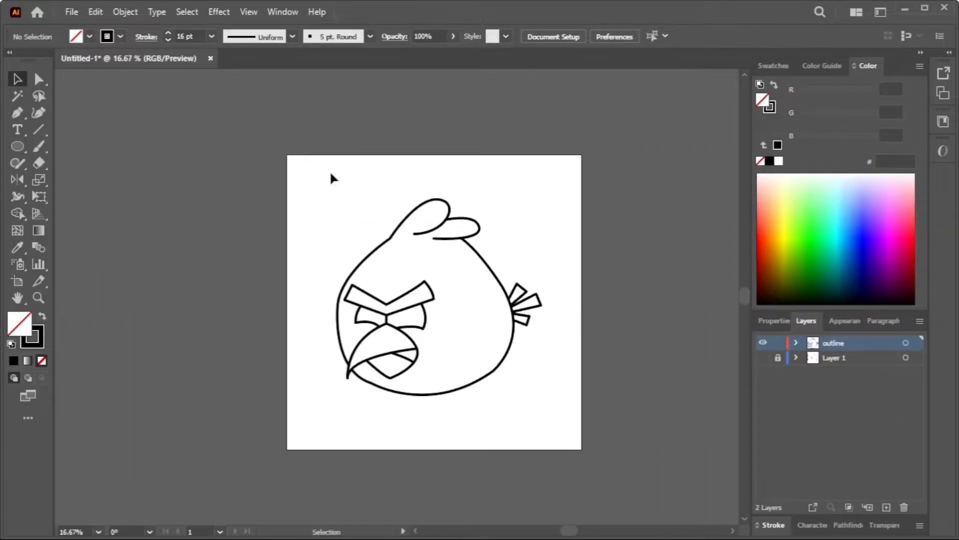
# Try to smooth the body outline below the beak by adjusting its anchor points and handles, and undo the attempt.
pyautogui.moveTo(571, 415); pyautogui.dragTo(570, 417)
pyautogui.click(39, 113)
pyautogui.scroll(3, 319, 317)
pyautogui.moveTo(696, 285); pyautogui.dragTo(360, 263)
pyautogui.moveTo(286, 442); pyautogui.dragTo(431, 287)
pyautogui.press('a')
pyautogui.scroll(3, 300, 352)
pyautogui.moveTo(291, 343); pyautogui.dragTo(233, 433)
pyautogui.click(304, 303)
pyautogui.click(311, 352)
pyautogui.scroll(-3, 253, 381)
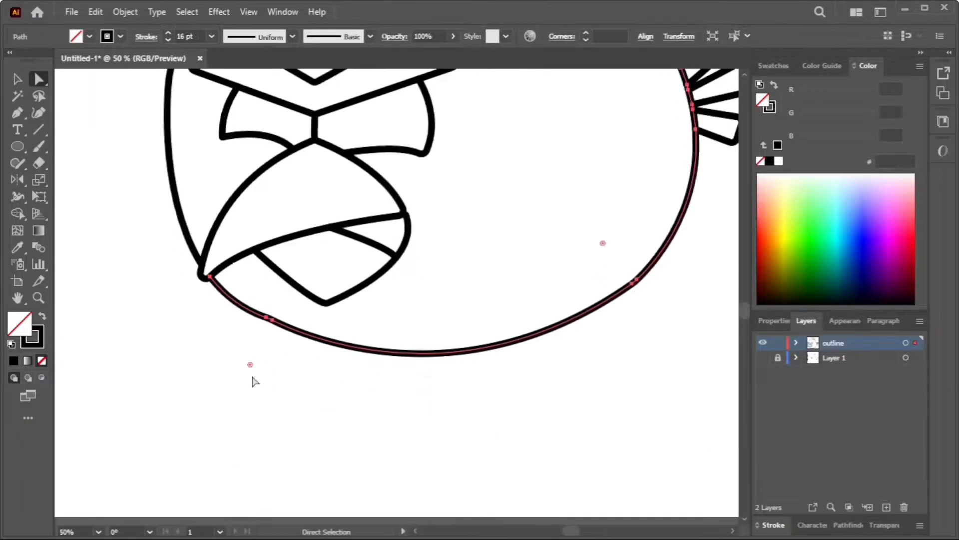
pyautogui.moveTo(237, 387); pyautogui.dragTo(165, 447)
pyautogui.scroll(-3, 164, 450)
pyautogui.moveTo(209, 333); pyautogui.dragTo(123, 412)
pyautogui.scroll(-4, 270, 328)
pyautogui.click(342, 320)
pyautogui.scroll(1, 344, 325)
pyautogui.click(364, 376)
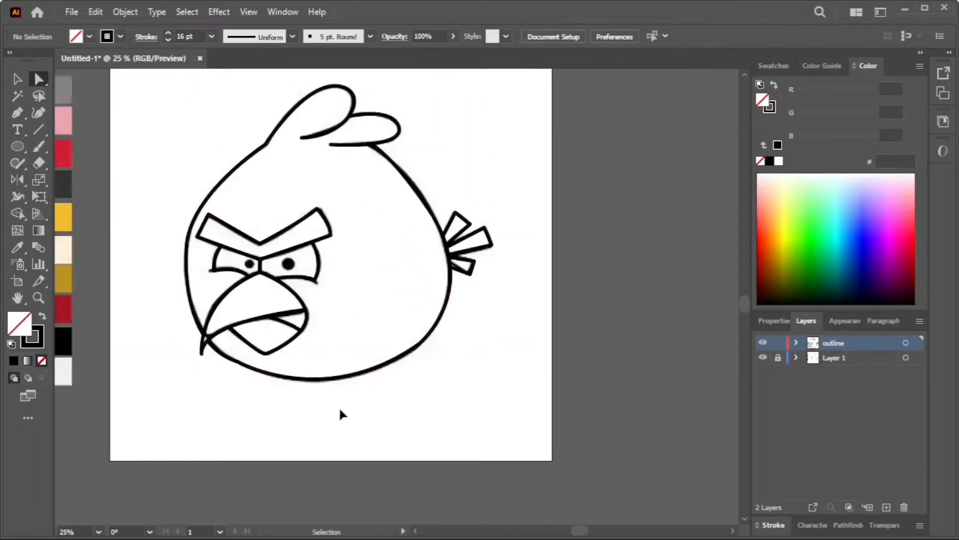
pyautogui.hotkey('ctrl', 'shift', 'z')
# Select the body outline, convert its lower-right anchor to a smooth point with the Curvature tool, and clear the selection.
pyautogui.scroll(1, 394, 341)
pyautogui.moveTo(377, 278); pyautogui.dragTo(436, 405)
pyautogui.moveTo(517, 253); pyautogui.dragTo(457, 276)
pyautogui.click(38, 112)
pyautogui.scroll(1, 559, 300)
pyautogui.press('v')
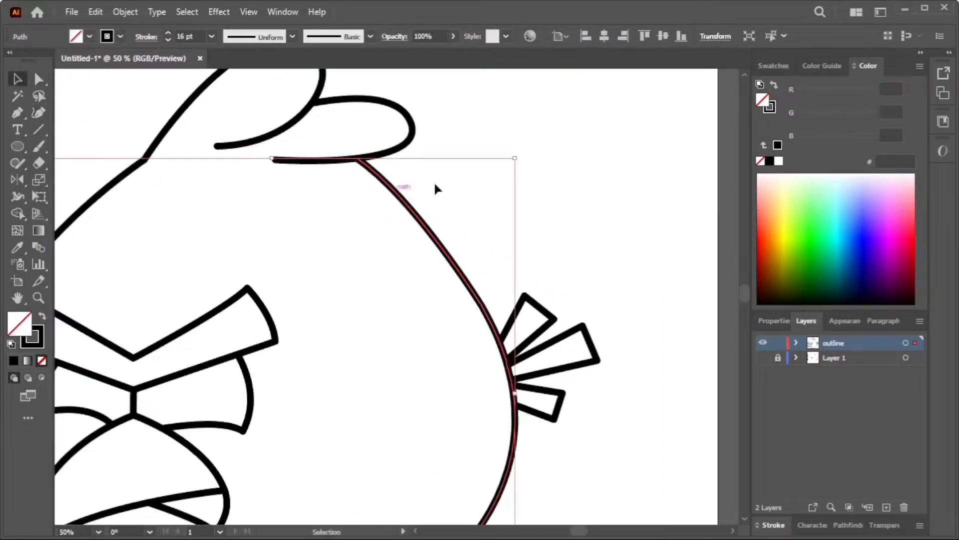
pyautogui.hotkey('ctrl', '-')
pyautogui.hotkey('ctrl', '-')
pyautogui.click(38, 114)
pyautogui.scroll(2, 482, 253)
pyautogui.scroll(-2, 446, 424)
pyautogui.scroll(3, 493, 381)
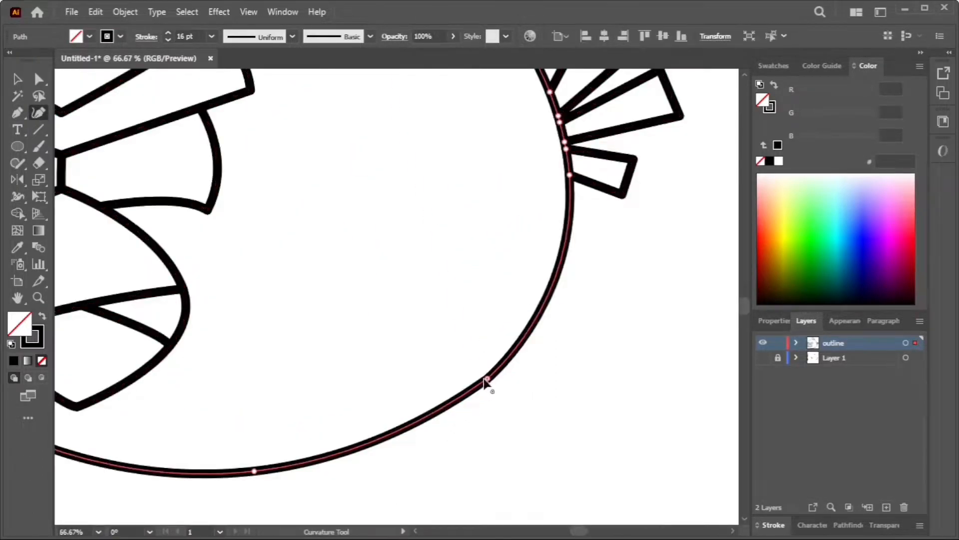
pyautogui.doubleClick(488, 377)
pyautogui.doubleClick(488, 378)
pyautogui.doubleClick(488, 378)
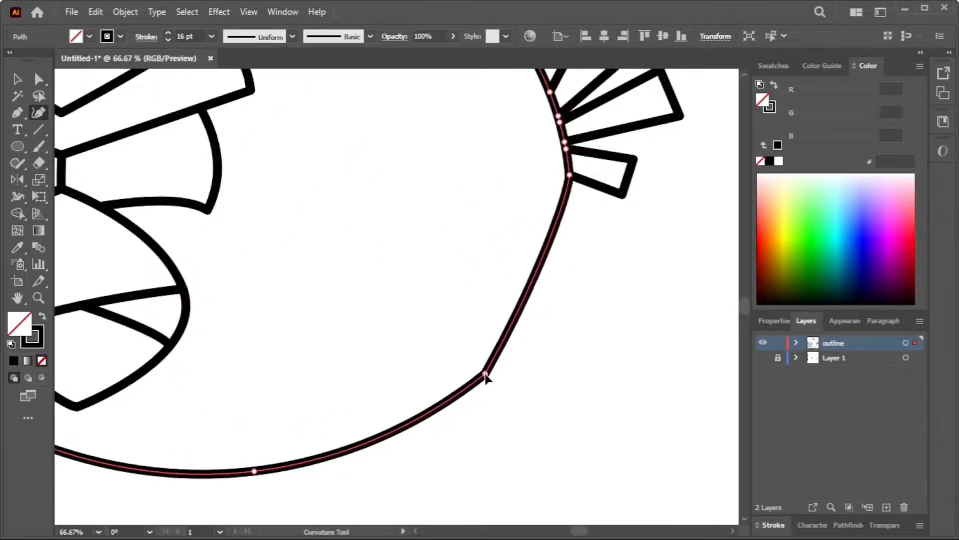
pyautogui.doubleClick(488, 377)
pyautogui.scroll(-2, 555, 384)
pyautogui.scroll(-2, 556, 385)
pyautogui.click(17, 79)
pyautogui.click(583, 393)
# Select all the outline paths, build the bird's enclosed areas into closed shapes with Shape Builder, and clear the selection.
pyautogui.scroll(2, 584, 392)
pyautogui.hscroll(-1, 289, 406)
pyautogui.scroll(1, 285, 402)
pyautogui.scroll(-2, 273, 382)
pyautogui.scroll(1, 274, 383)
pyautogui.hscroll(-1, 290, 354)
pyautogui.scroll(-1, 350, 344)
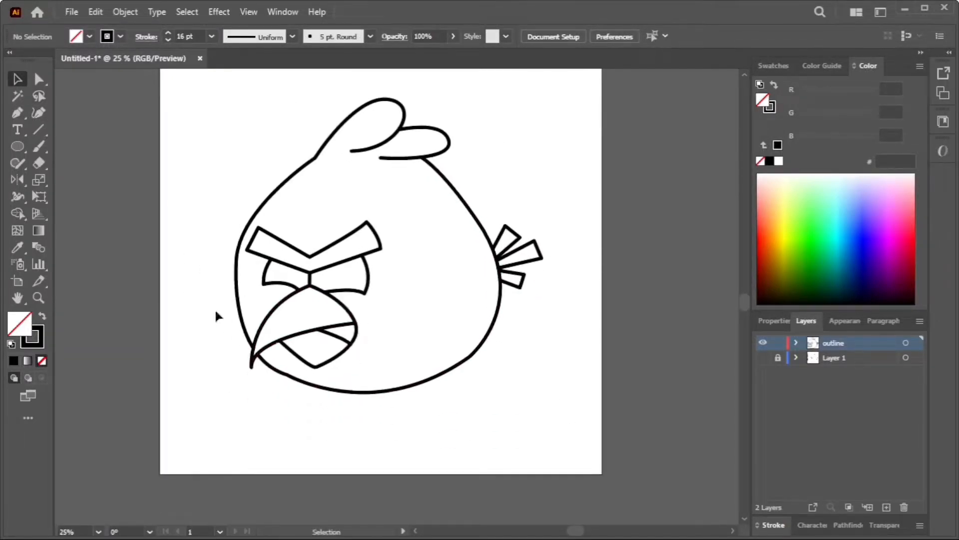
pyautogui.hotkey('ctrl', 'a')
pyautogui.click(18, 214)
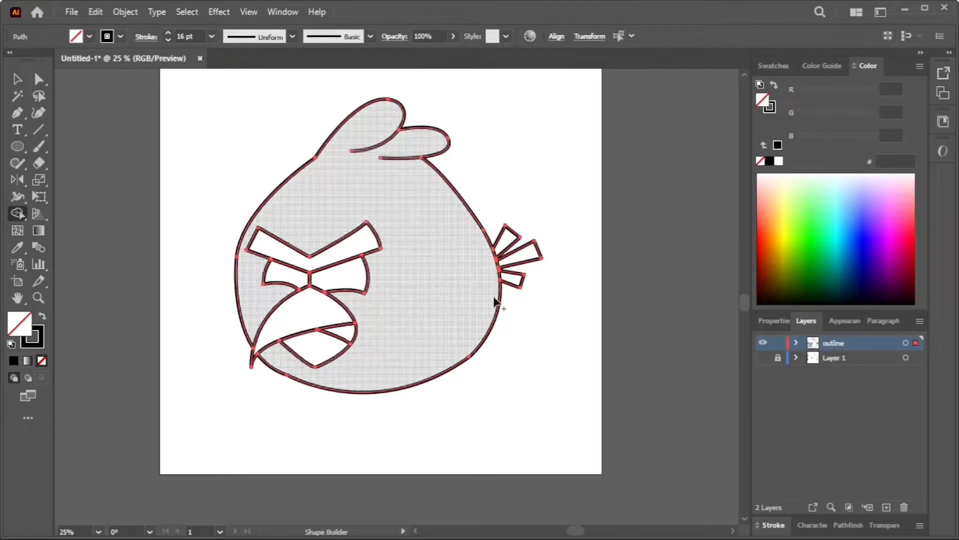
pyautogui.press('v')
pyautogui.click(288, 223)
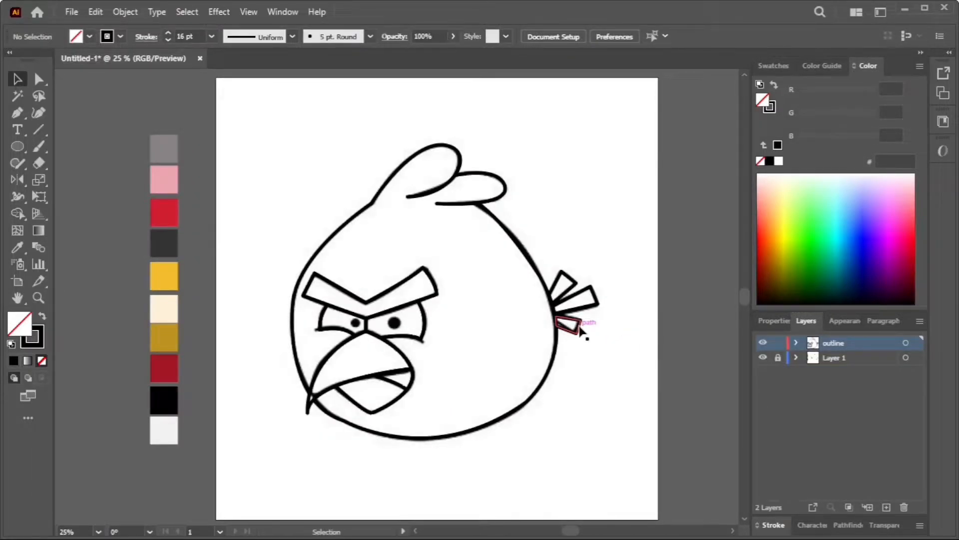
# Hide the linked sketch inside Layer 1, keep the colour swatches displayed, and lock Layer 1.
pyautogui.scroll(1, 510, 356)
pyautogui.scroll(-1, 511, 356)
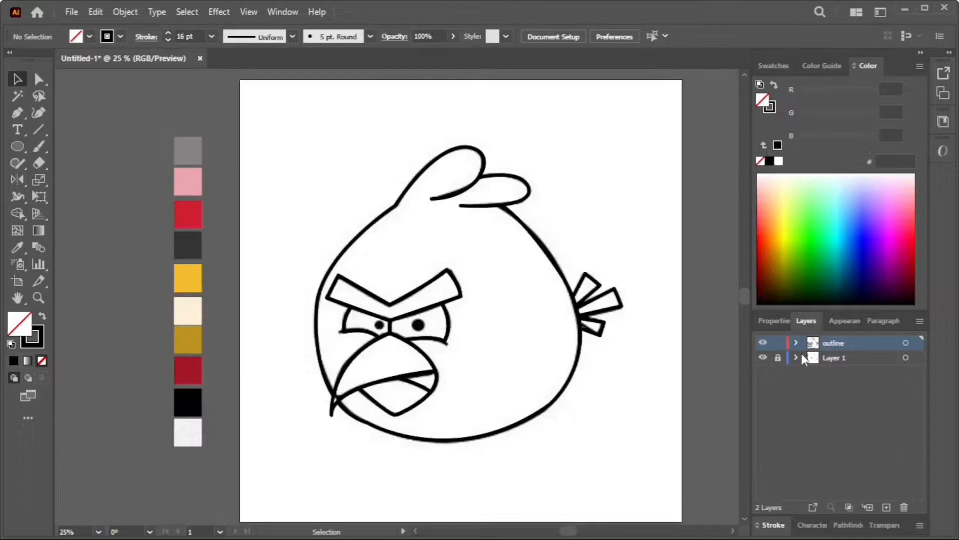
pyautogui.click(796, 358)
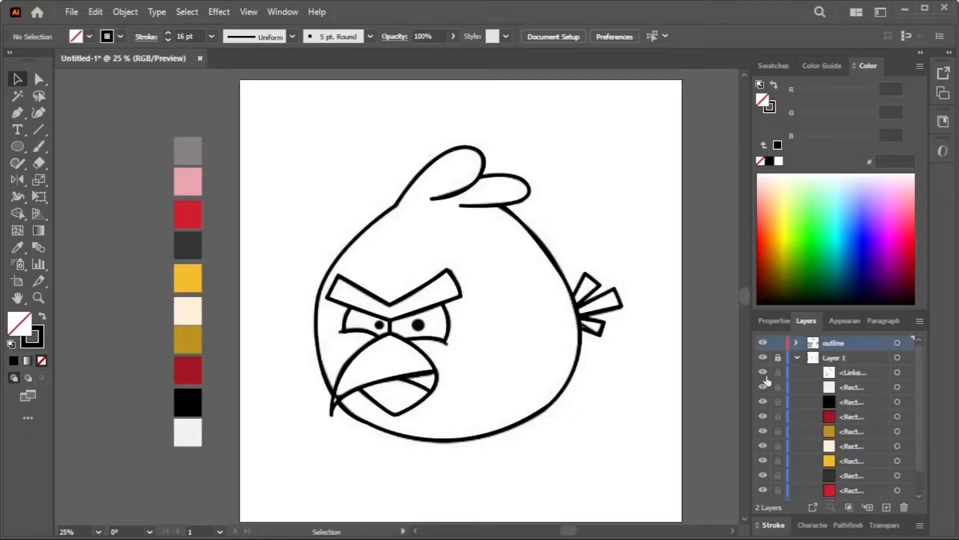
pyautogui.click(797, 357)
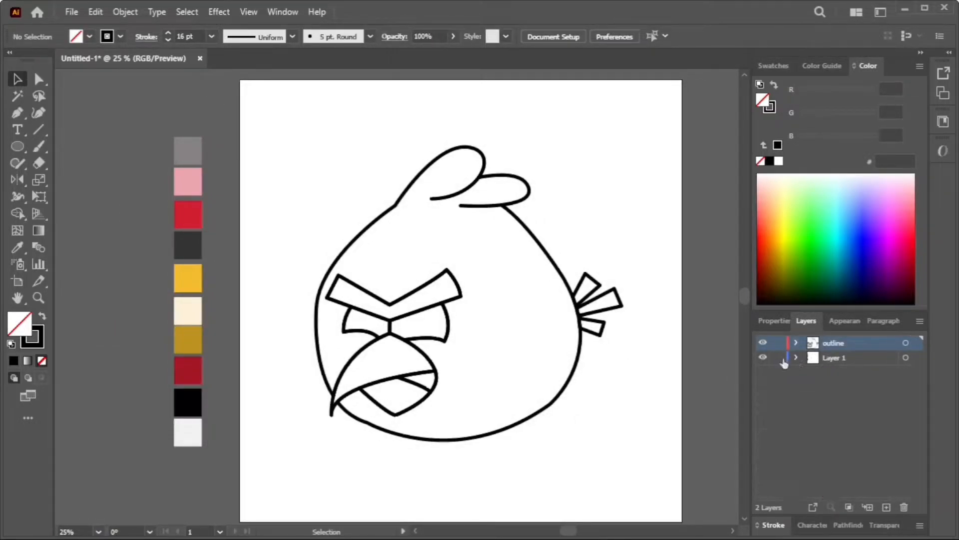
pyautogui.click(778, 357)
# Create a new layer named color between the outline layer and Layer 1.
pyautogui.hscroll(2, 598, 356)
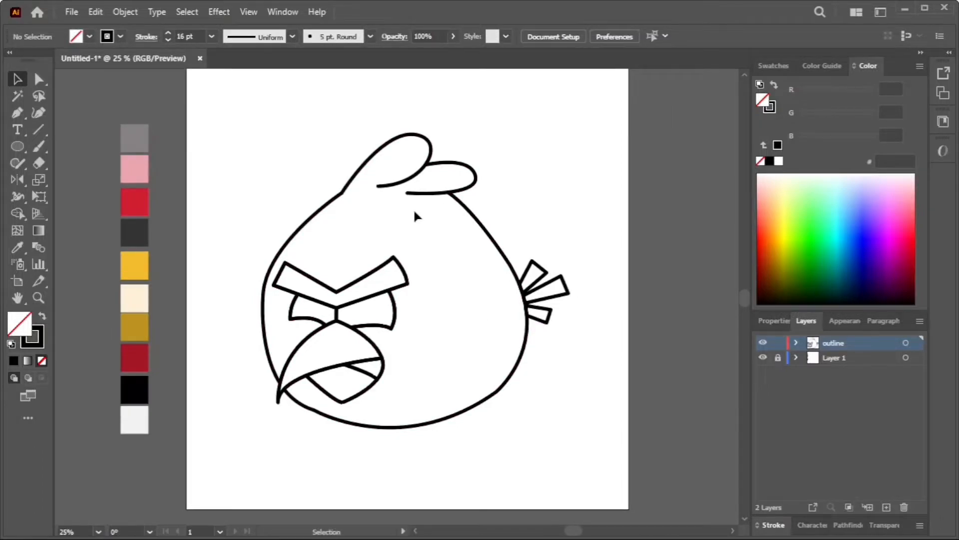
pyautogui.scroll(-1, 372, 180)
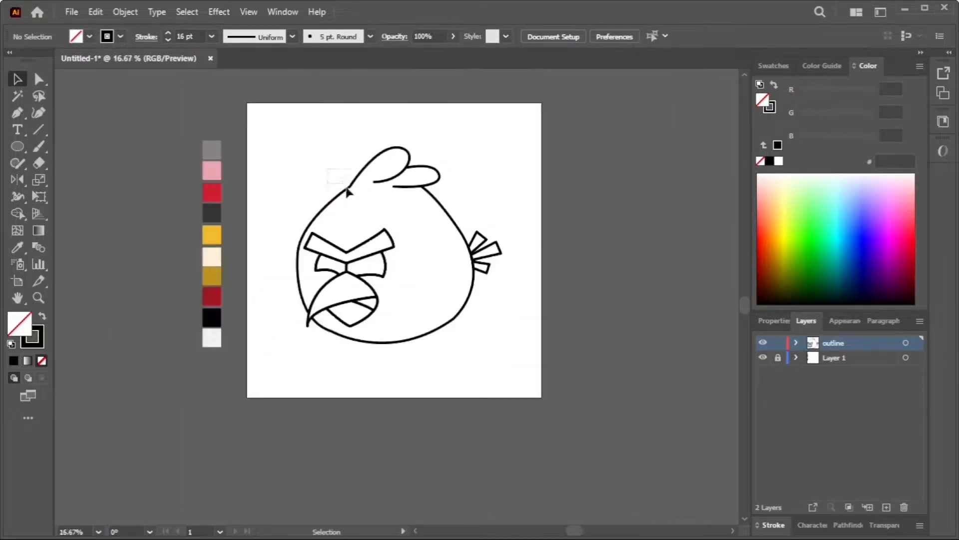
pyautogui.click(358, 202)
pyautogui.click(661, 322)
pyautogui.click(887, 507)
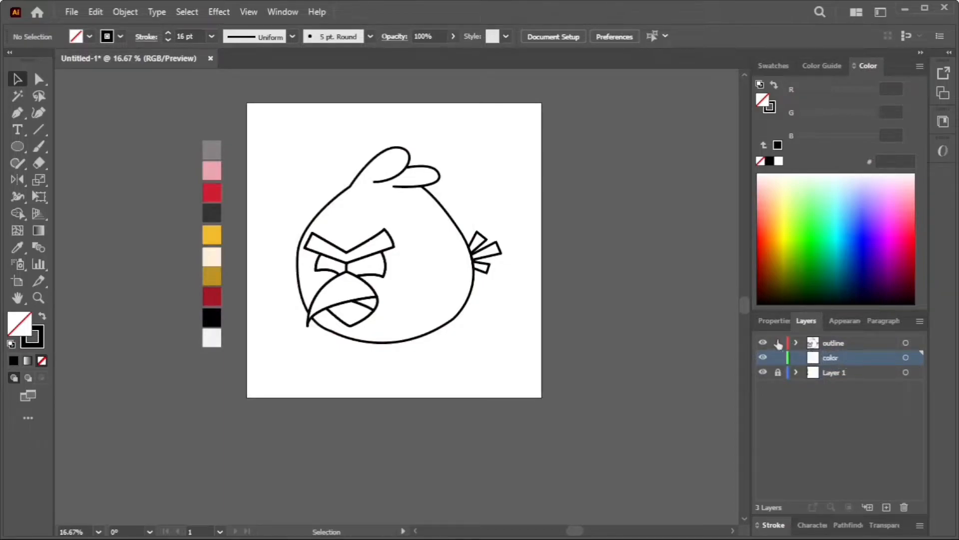
# Copy all the outline artwork onto the color layer, and lock and hide the outline layer.
pyautogui.click(763, 343)
pyautogui.click(763, 343)
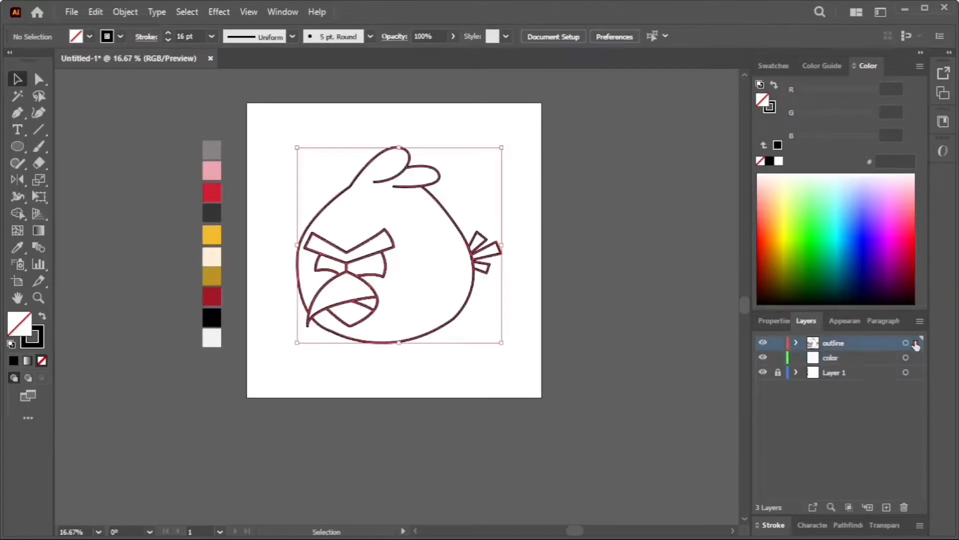
pyautogui.click(916, 343)
pyautogui.moveTo(916, 344); pyautogui.dragTo(916, 358)
pyautogui.click(666, 341)
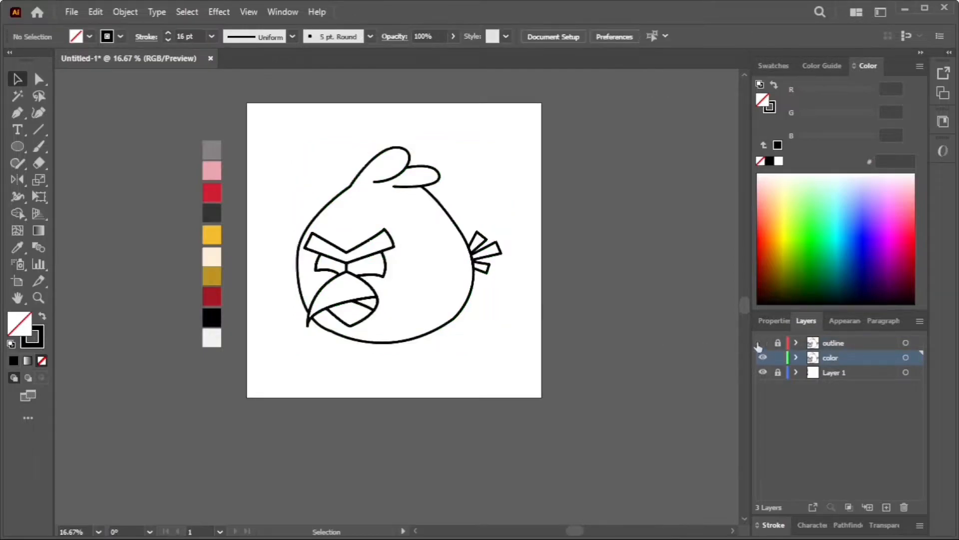
pyautogui.click(763, 343)
# Fill the bird's body with the red swatch D11F32, show the outline layer again, and clear the selection.
pyautogui.hotkey('ctrl', '+')
pyautogui.click(323, 176)
pyautogui.press('i')
pyautogui.click(111, 155)
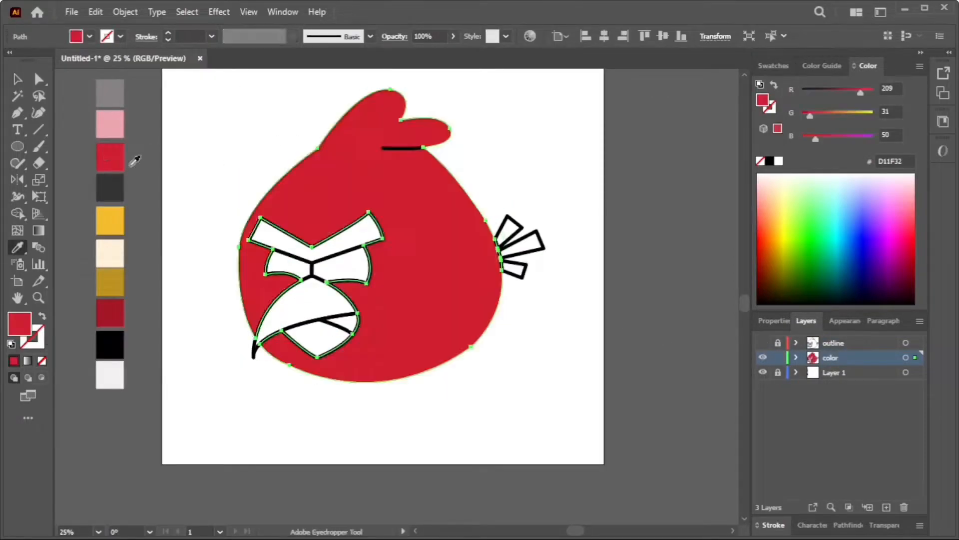
pyautogui.click(764, 343)
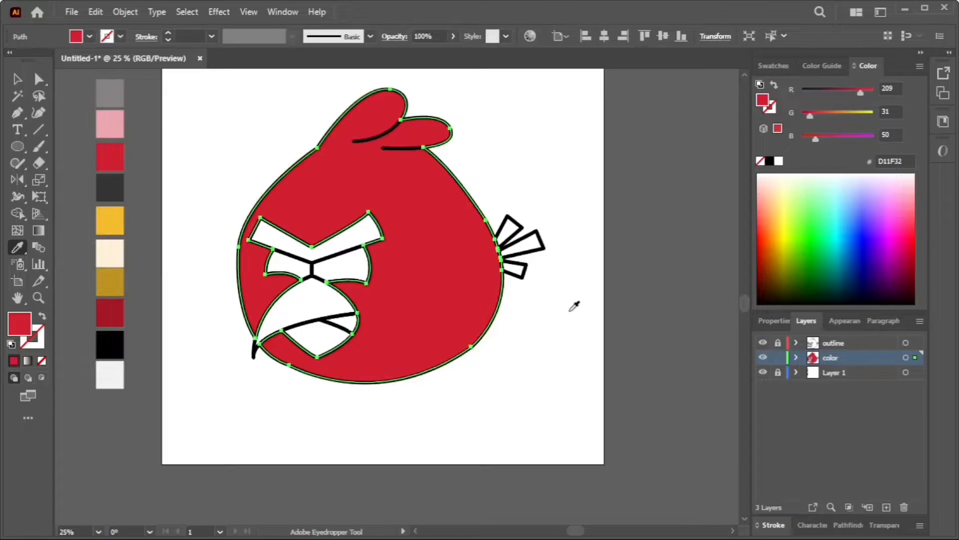
pyautogui.hotkey('ctrl', 'shift', 'a')
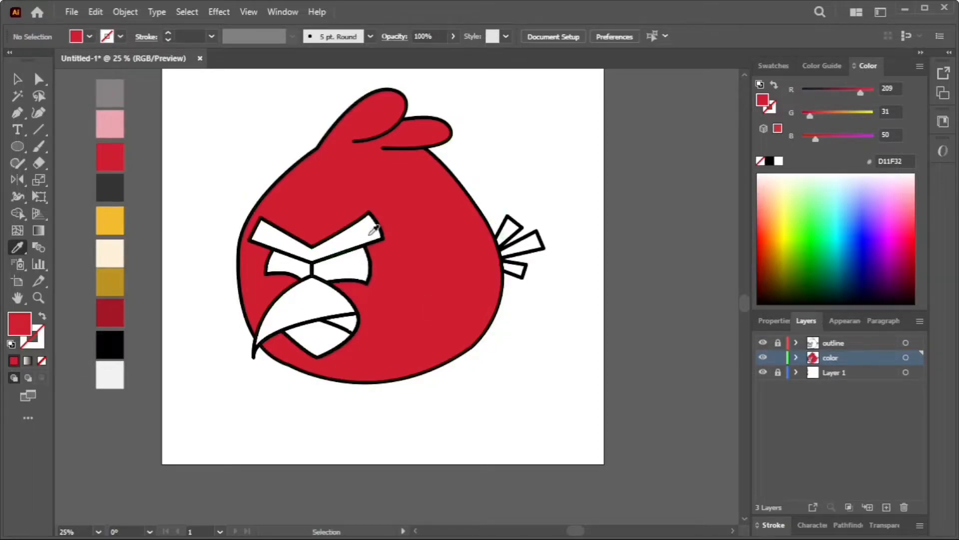
# Fill the eyebrows with the dark grey swatch 343334 and both beak halves with the yellow swatch F4BC2F.
pyautogui.keyDown('ctrl'); pyautogui.click(351, 231); pyautogui.keyUp('ctrl')
pyautogui.click(121, 186)
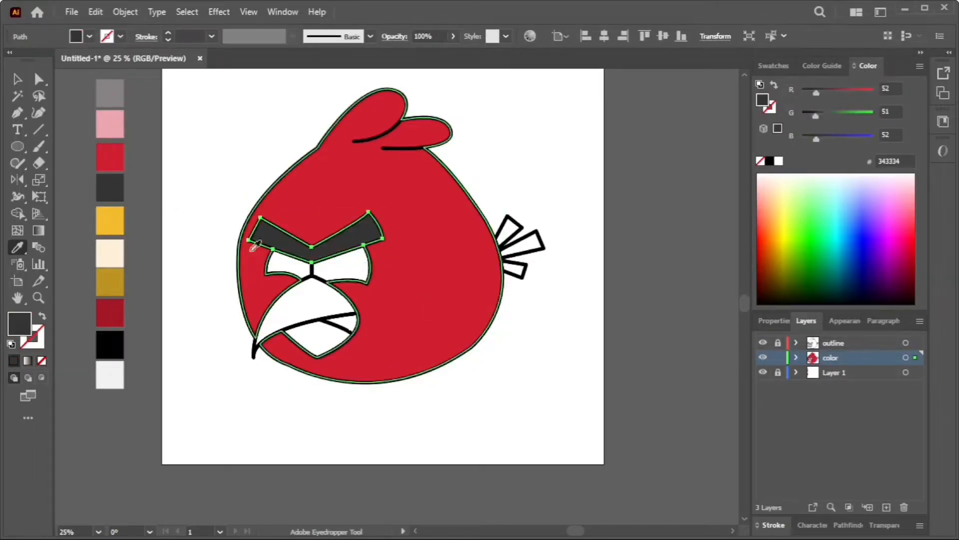
pyautogui.keyDown('ctrl'); pyautogui.click(273, 313); pyautogui.keyUp('ctrl')
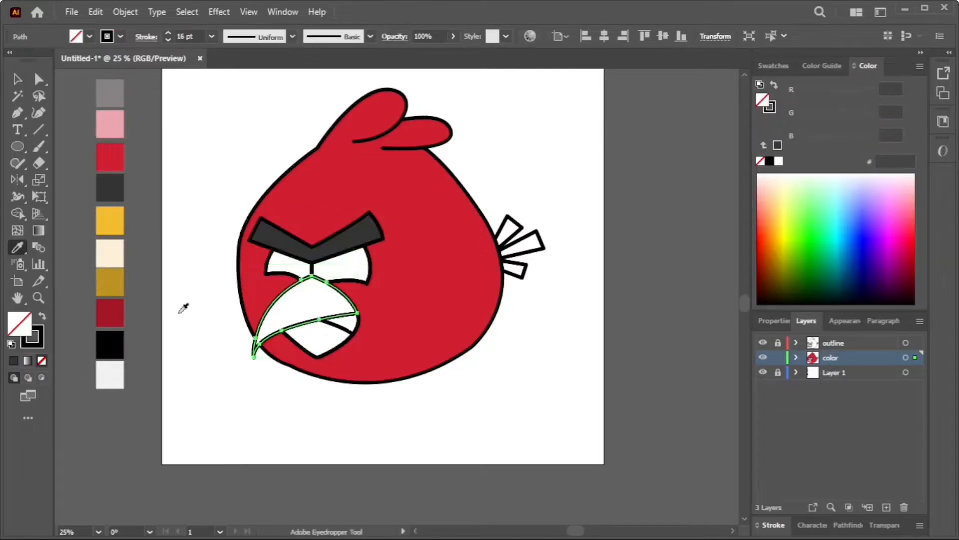
pyautogui.click(116, 226)
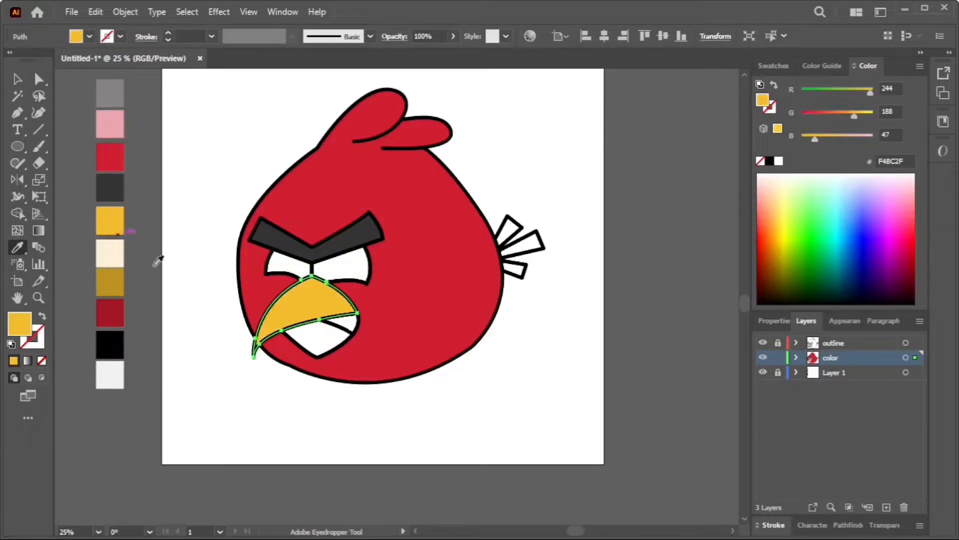
pyautogui.keyDown('ctrl'); pyautogui.click(307, 350); pyautogui.keyUp('ctrl')
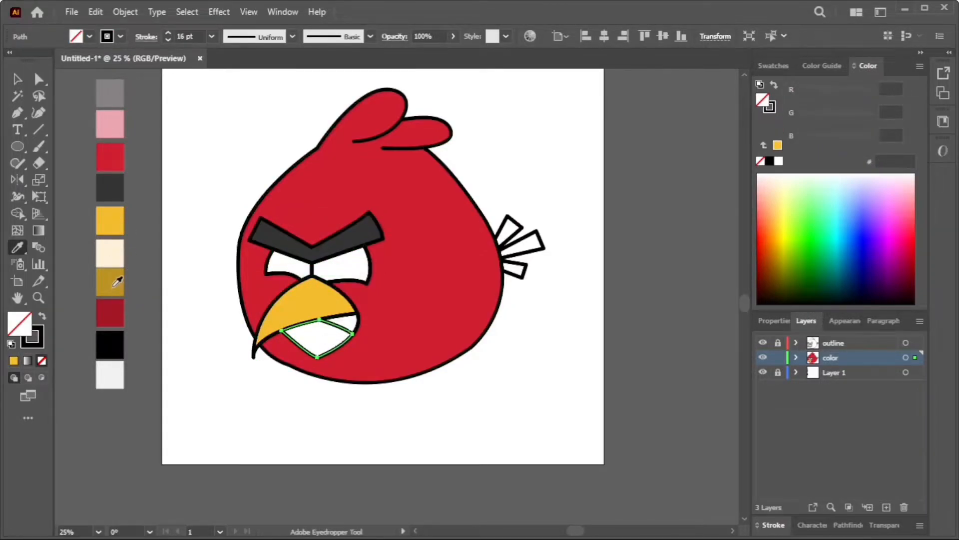
pyautogui.click(345, 319)
pyautogui.scroll(1, 374, 347)
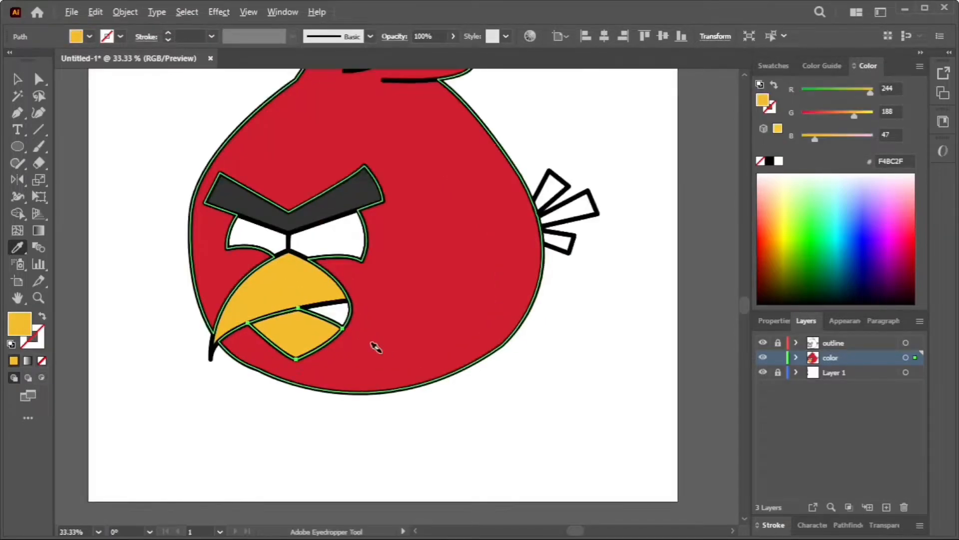
pyautogui.hotkey('ctrl', 'z')
# Fill the gap inside the beak and both eyes with the off-white swatch F1F1F1, and clear the selection.
pyautogui.scroll(-2, 353, 317)
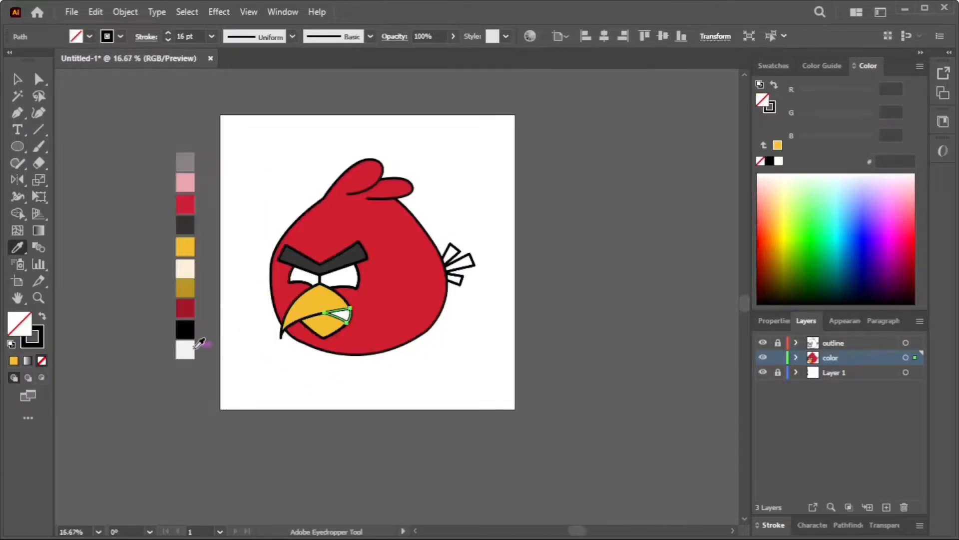
pyautogui.click(189, 348)
pyautogui.hscroll(-1, 345, 279)
pyautogui.keyDown('ctrl'); pyautogui.click(403, 288); pyautogui.keyUp('ctrl')
pyautogui.click(240, 349)
pyautogui.keyDown('ctrl'); pyautogui.click(350, 284); pyautogui.keyUp('ctrl')
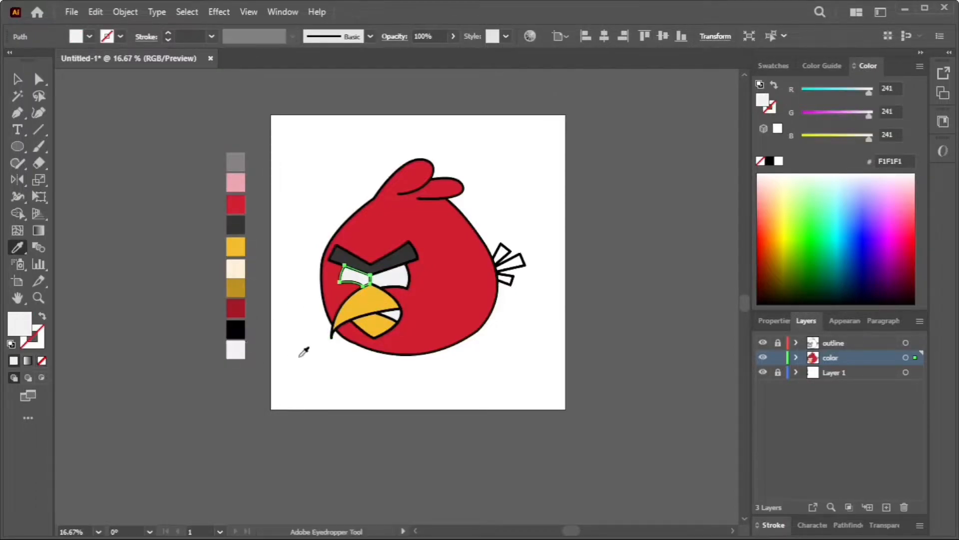
pyautogui.scroll(-1, 300, 356)
pyautogui.moveTo(344, 373); pyautogui.dragTo(321, 381)
pyautogui.click(16, 79)
pyautogui.click(264, 293)
pyautogui.scroll(2, 288, 326)
pyautogui.moveTo(323, 328); pyautogui.dragTo(268, 326)
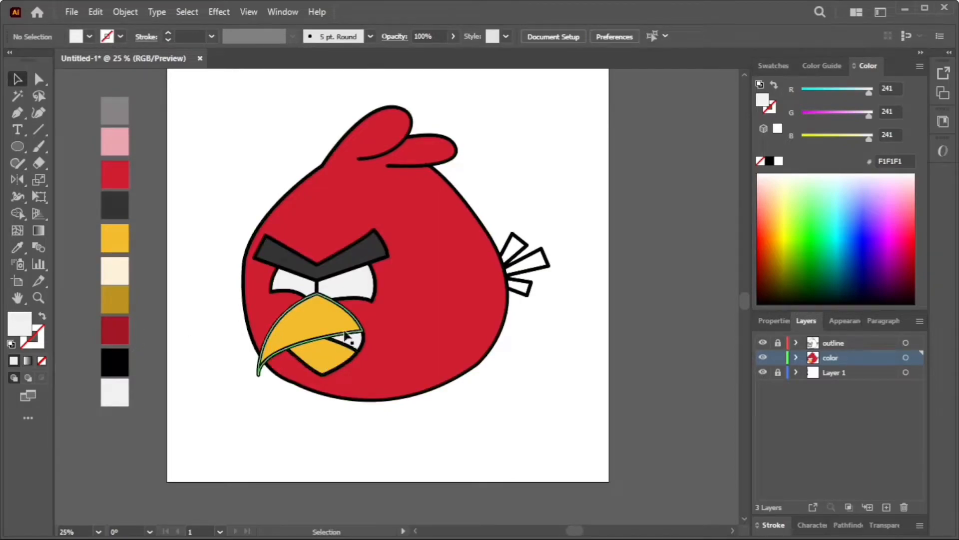
# Fill the three tail feathers with the dark grey swatch 343334 and clear the selection.
pyautogui.click(527, 245)
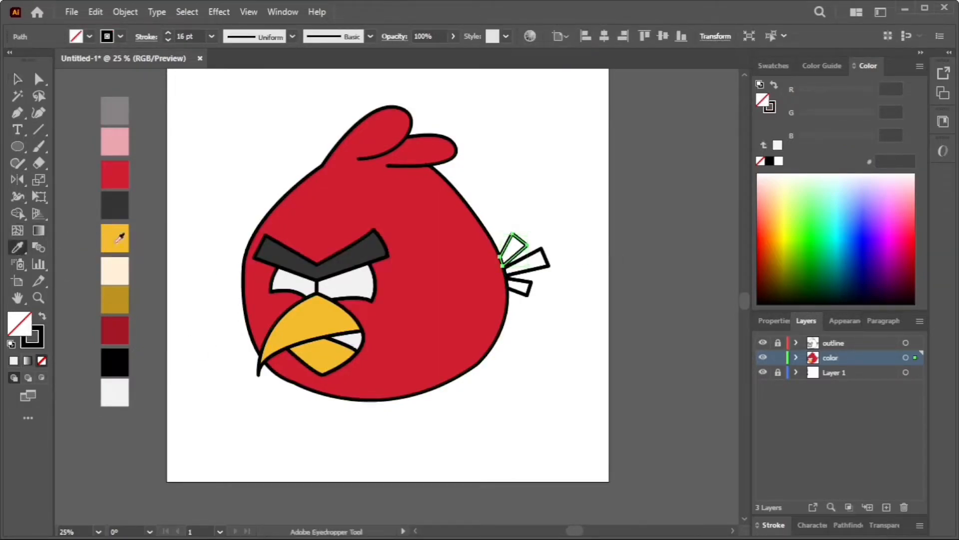
pyautogui.click(274, 246)
pyautogui.keyDown('ctrl'); pyautogui.click(549, 268); pyautogui.keyUp('ctrl')
pyautogui.click(515, 248)
pyautogui.keyDown('ctrl'); pyautogui.click(533, 289); pyautogui.keyUp('ctrl')
pyautogui.click(528, 263)
pyautogui.keyDown('ctrl'); pyautogui.click(559, 293); pyautogui.keyUp('ctrl')
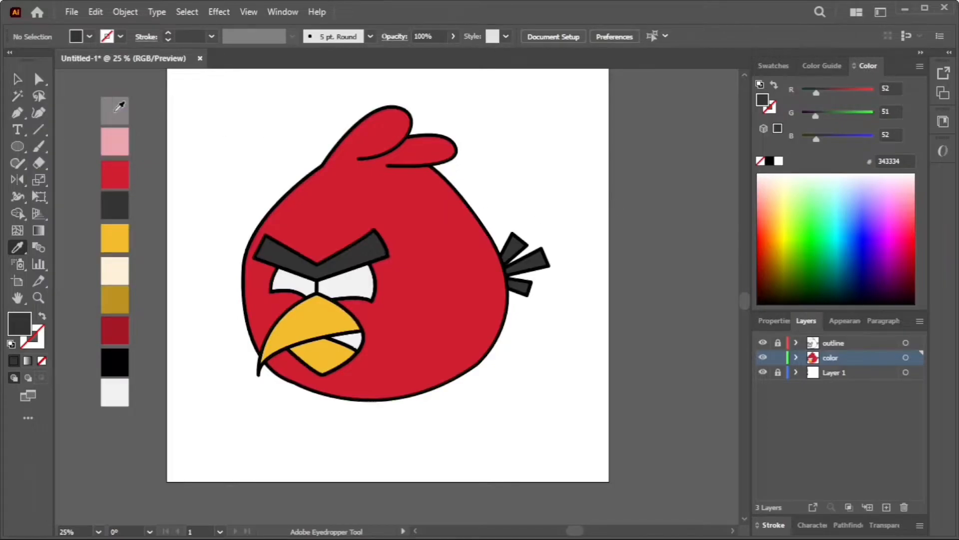
# Hide and lock the color layer, and curve the outer edges of the three tail feather outlines outward with the Curvature tool.
pyautogui.click(764, 357)
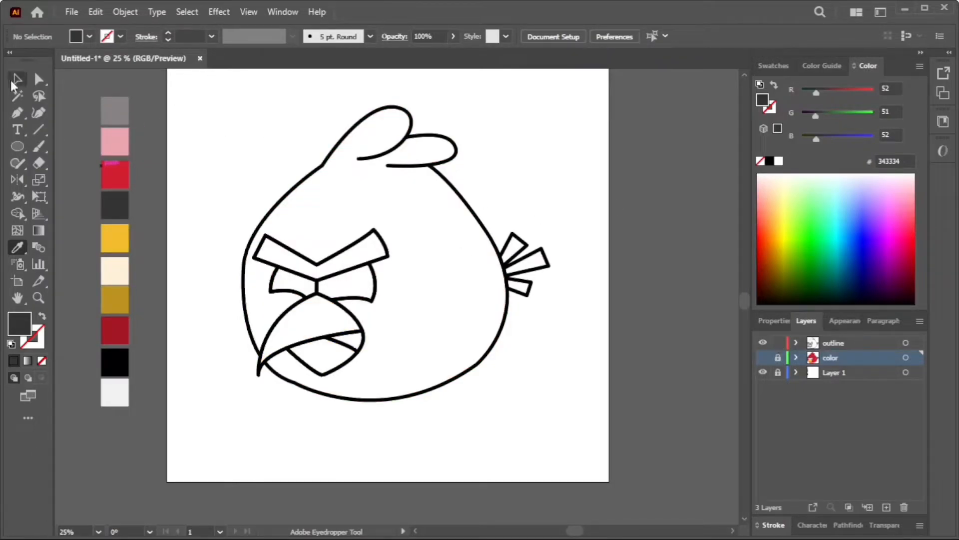
pyautogui.scroll(5, 522, 240)
pyautogui.click(519, 265)
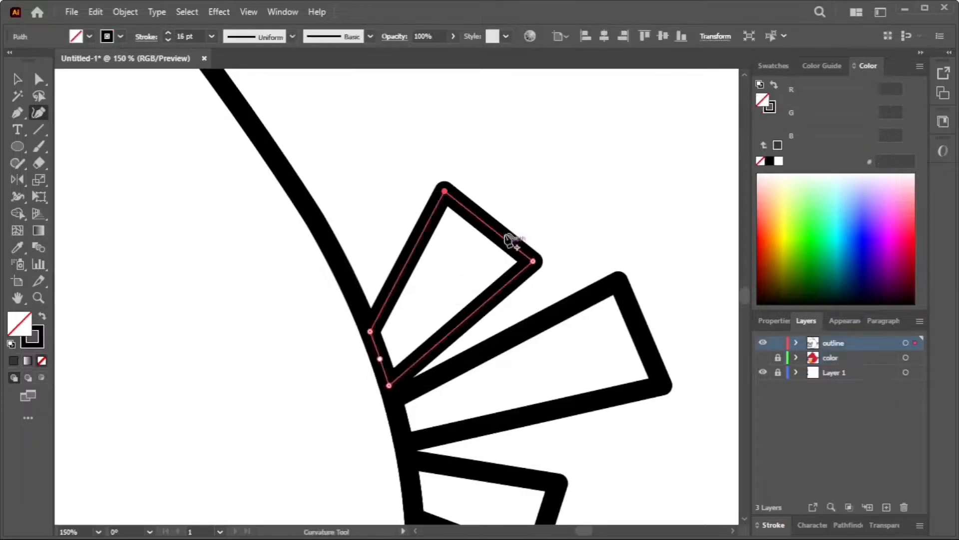
pyautogui.moveTo(487, 225); pyautogui.dragTo(490, 218)
pyautogui.click(648, 333)
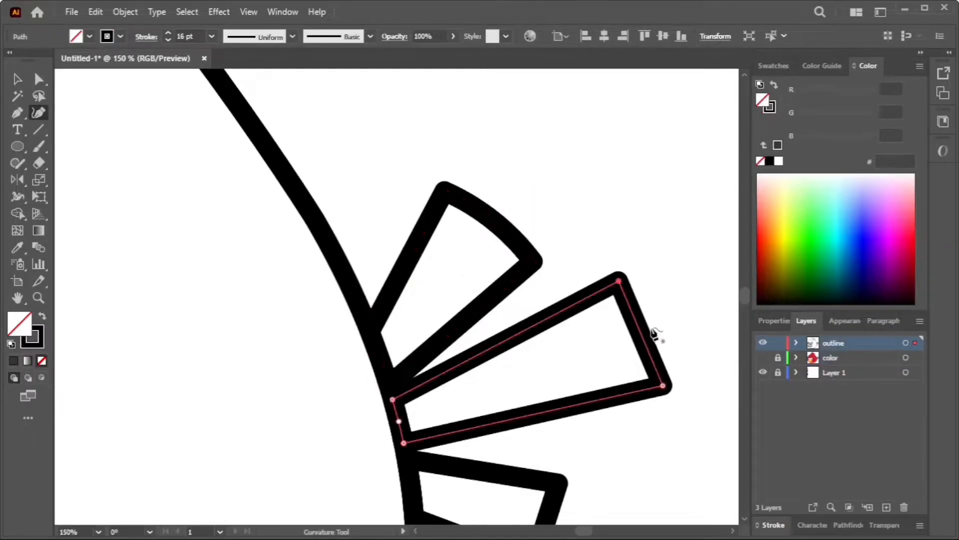
pyautogui.moveTo(644, 333); pyautogui.dragTo(660, 326)
pyautogui.scroll(-3, 657, 327)
pyautogui.click(553, 428)
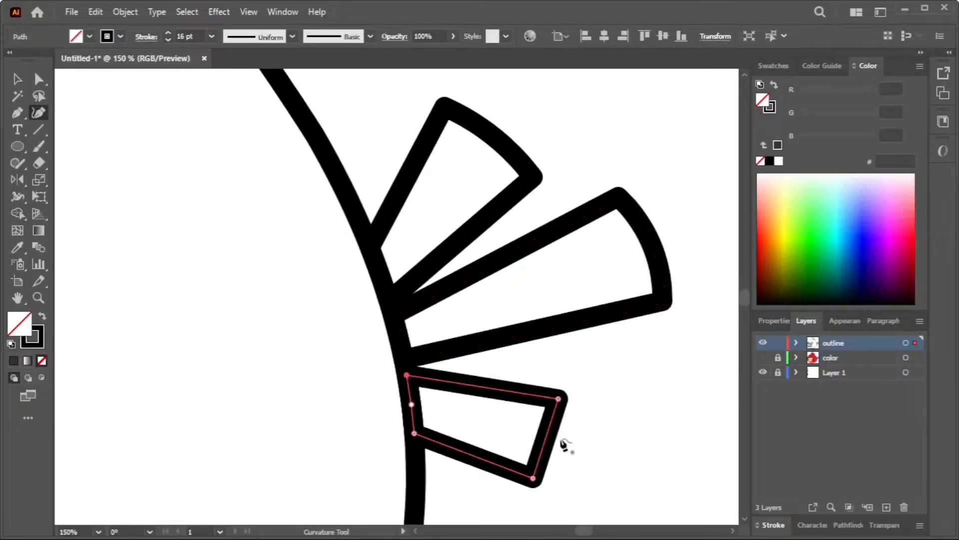
# Show and unlock the color layer and lock the outline layer, with direct selection active for editing the feather fills.
pyautogui.click(763, 358)
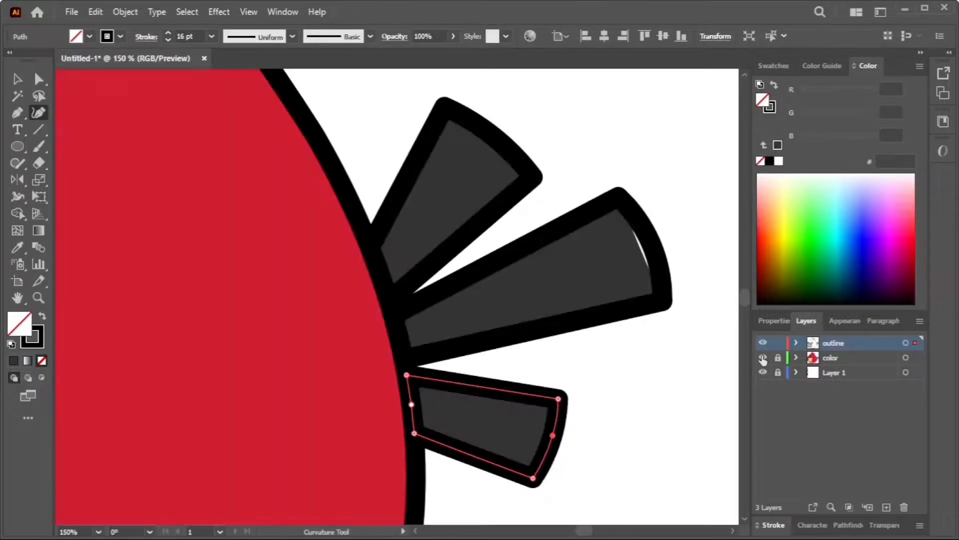
pyautogui.click(39, 79)
pyautogui.click(613, 265)
pyautogui.click(778, 357)
pyautogui.click(778, 343)
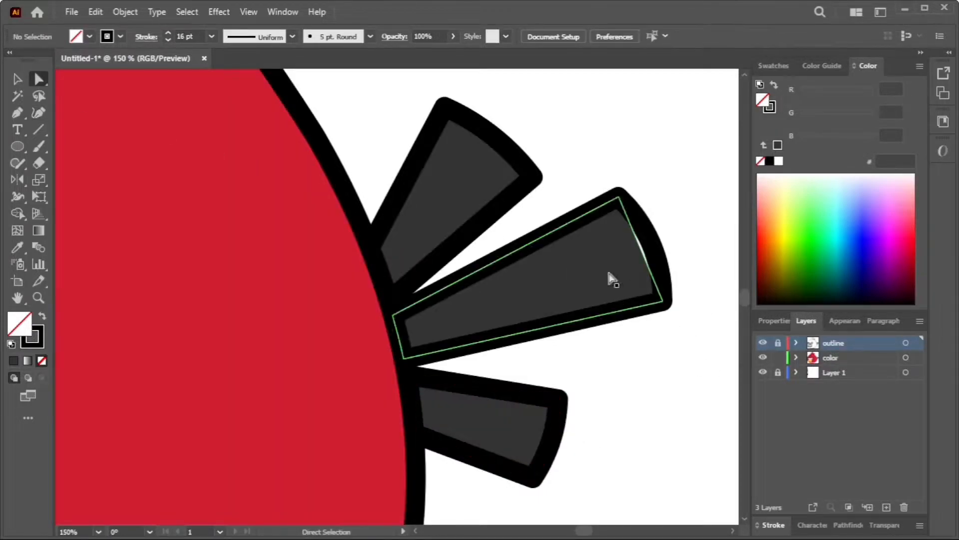
# Curve the outer edge of the middle tail feather's grey fill outward to meet its outline, and clear the selection.
pyautogui.click(609, 271)
pyautogui.moveTo(643, 254); pyautogui.dragTo(649, 254)
pyautogui.click(660, 228)
pyautogui.hscroll(2, 658, 230)
pyautogui.scroll(-6, 621, 302)
pyautogui.scroll(1, 575, 335)
pyautogui.click(763, 344)
pyautogui.click(762, 344)
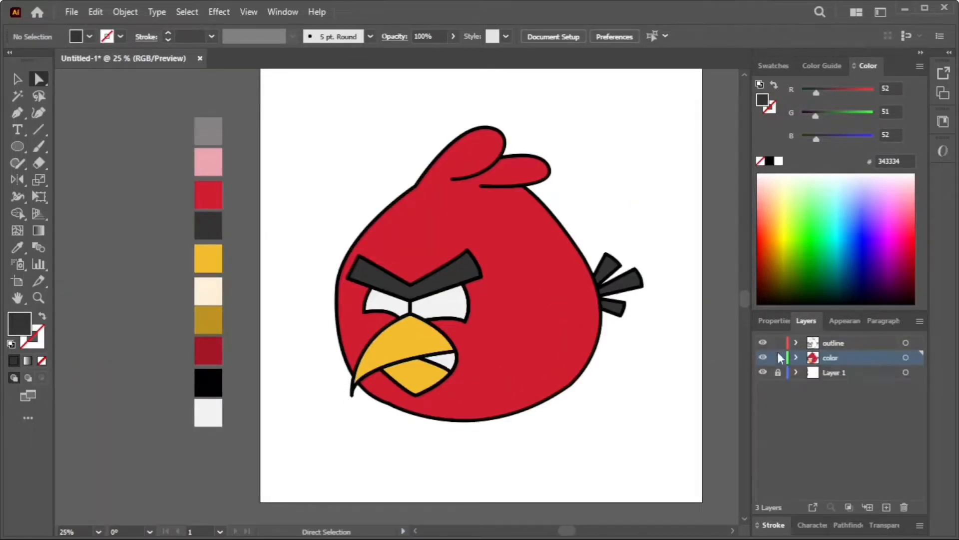
# Try to smooth the lower body outline with the Curvature tool while the color layer is hidden, and undo the edits.
pyautogui.click(763, 357)
pyautogui.hotkey('ctrl', '=')
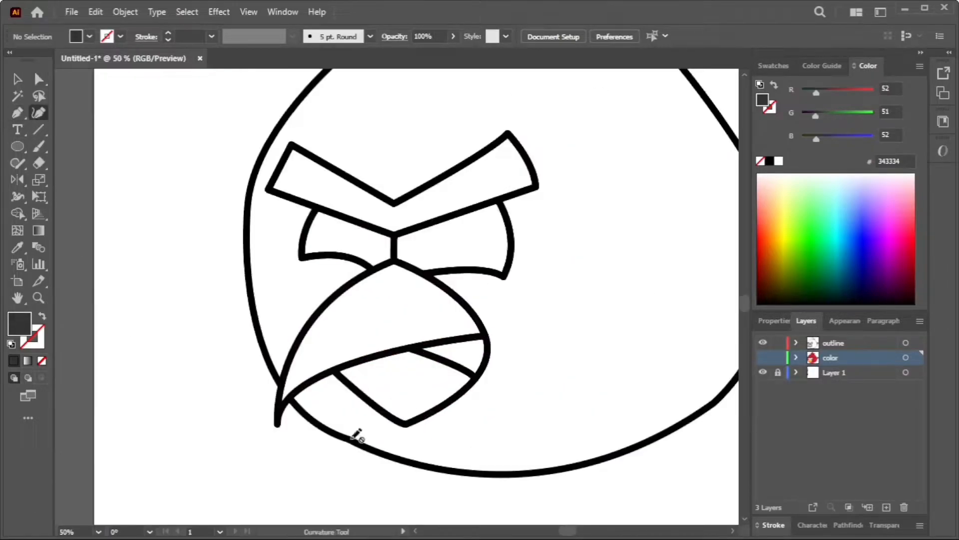
pyautogui.click(353, 442)
pyautogui.moveTo(351, 443); pyautogui.dragTo(411, 470)
pyautogui.scroll(-1, 411, 470)
pyautogui.moveTo(617, 460); pyautogui.dragTo(522, 472)
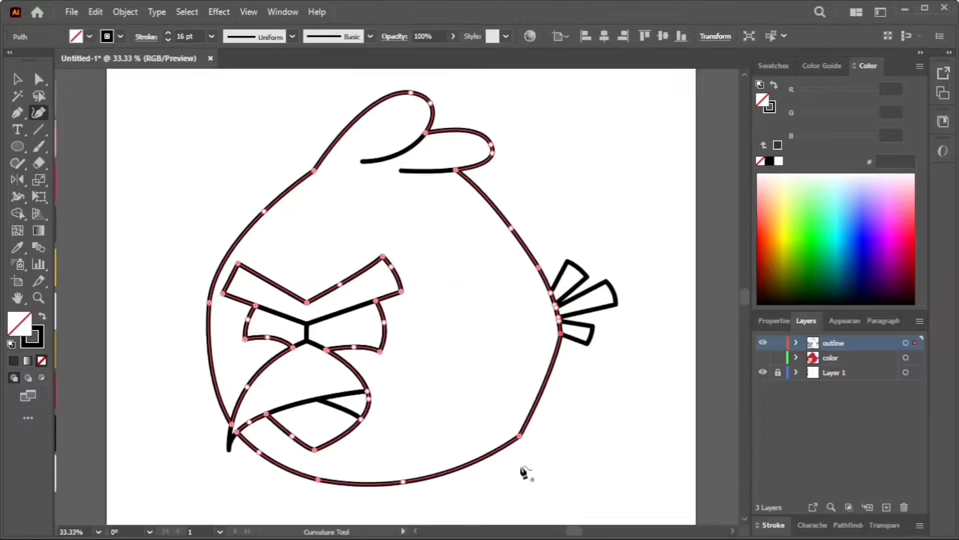
pyautogui.scroll(1, 524, 466)
pyautogui.hotkey('ctrl', 'z')
pyautogui.scroll(-2, 530, 439)
pyautogui.scroll(-1, 531, 439)
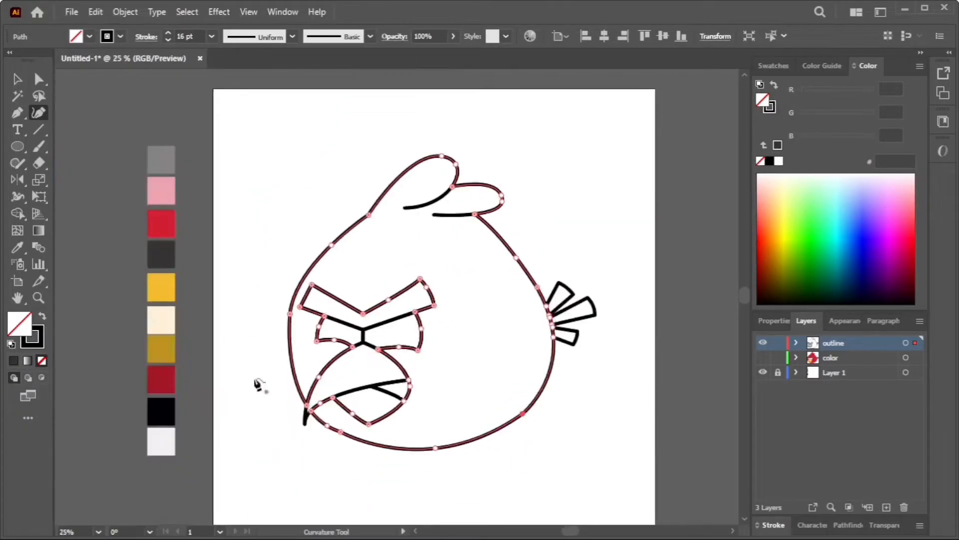
pyautogui.keyDown('ctrl'); pyautogui.click(351, 449); pyautogui.keyUp('ctrl')
pyautogui.keyDown('ctrl'); pyautogui.click(340, 432); pyautogui.keyUp('ctrl')
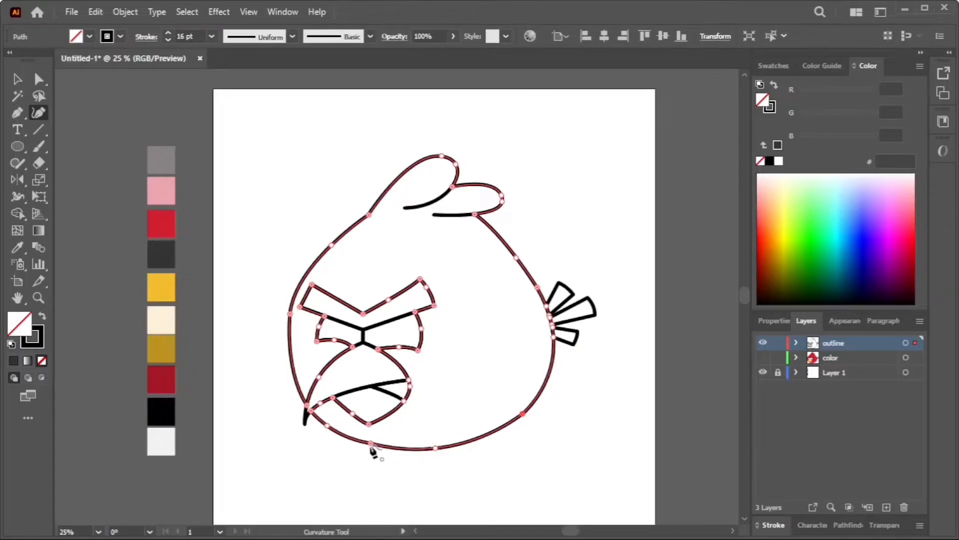
pyautogui.hotkey('ctrl', 'z')
# Move the body outline's anchor below the beak outward with direct selection to round the bottom curve, and clear the selection.
pyautogui.click(39, 82)
pyautogui.scroll(1, 325, 458)
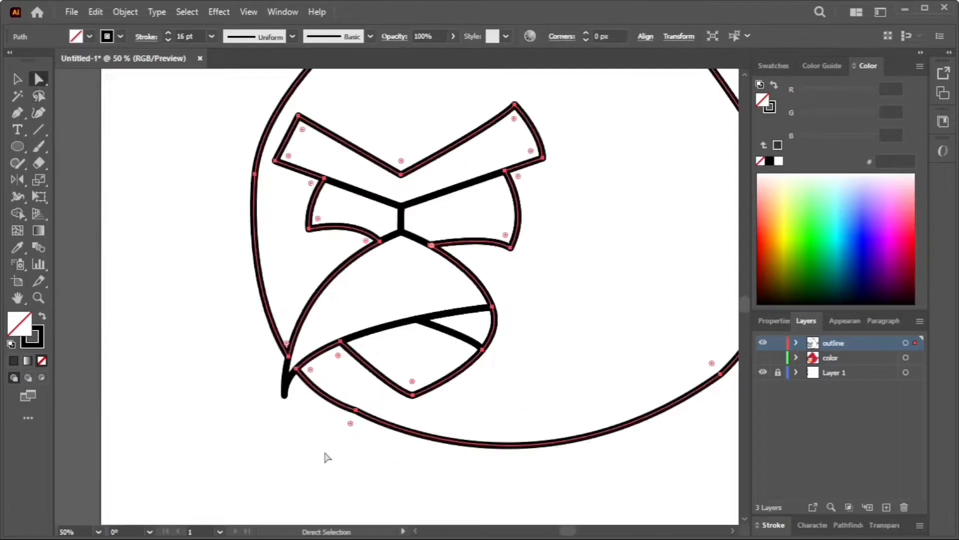
pyautogui.click(357, 414)
pyautogui.scroll(-1, 345, 414)
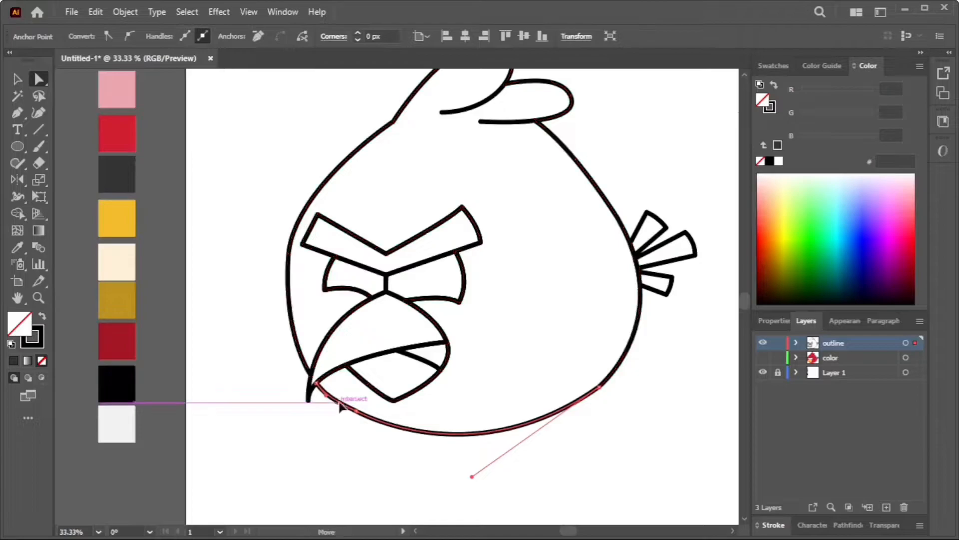
pyautogui.moveTo(357, 411); pyautogui.dragTo(386, 429)
pyautogui.click(369, 456)
pyautogui.scroll(-2, 370, 459)
pyautogui.scroll(1, 362, 468)
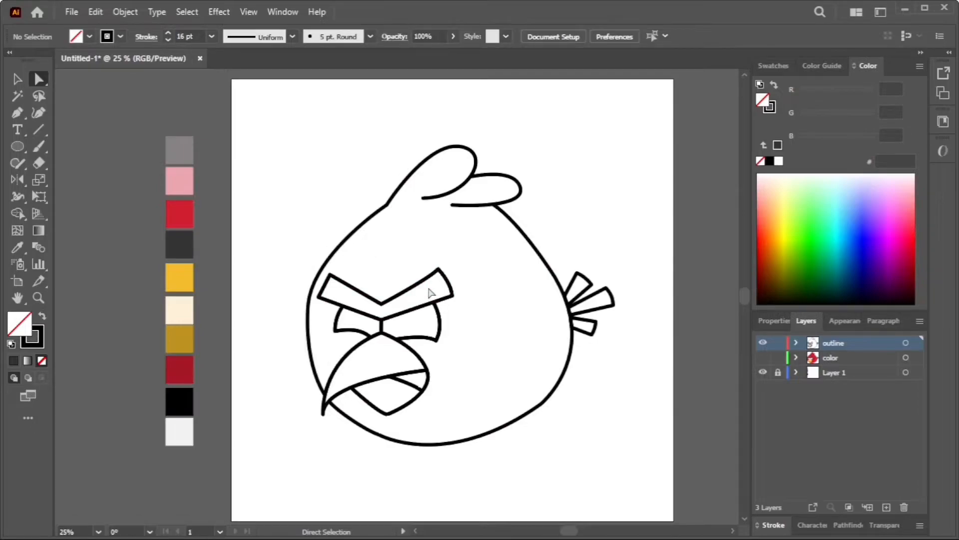
# Show the color layer and move the red body fill's anchor below the beak outward to meet the bottom outline.
pyautogui.click(764, 357)
pyautogui.hscroll(1, 467, 422)
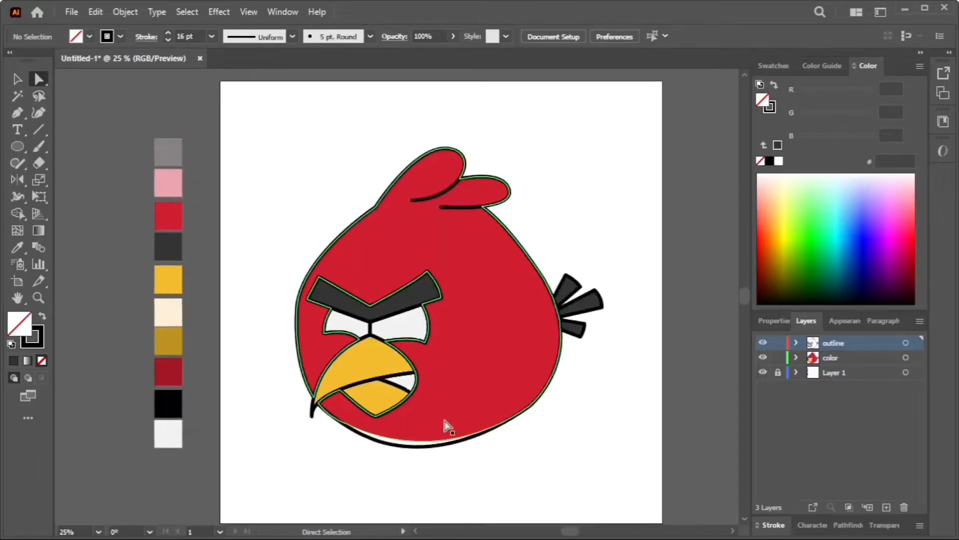
pyautogui.click(403, 448)
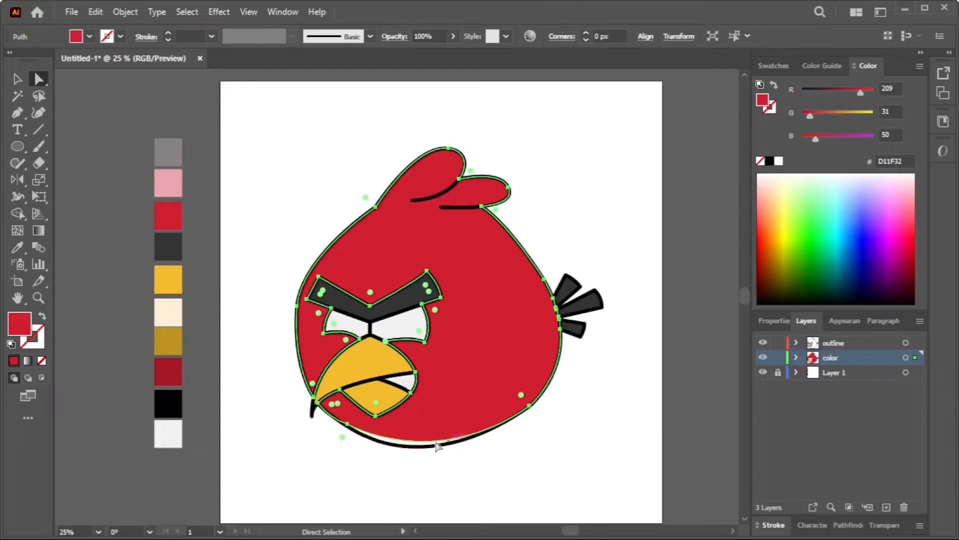
pyautogui.scroll(2, 405, 439)
pyautogui.moveTo(288, 408); pyautogui.dragTo(326, 432)
pyautogui.click(317, 441)
pyautogui.scroll(-2, 374, 452)
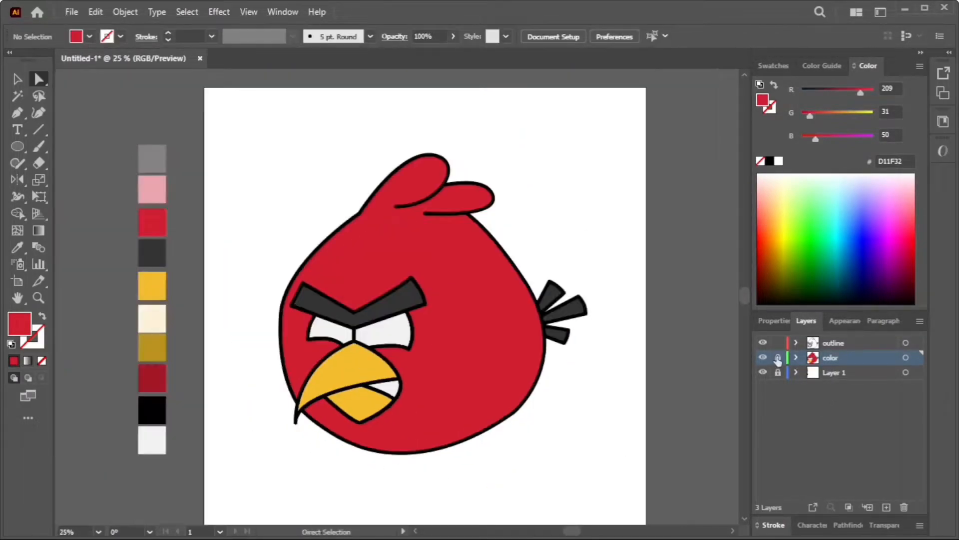
# Sample the black swatch 020002 as the fill, lock the outline layer, and make the unlocked color layer active for drawing ellipses.
pyautogui.hscroll(-1, 563, 420)
pyautogui.press('l')
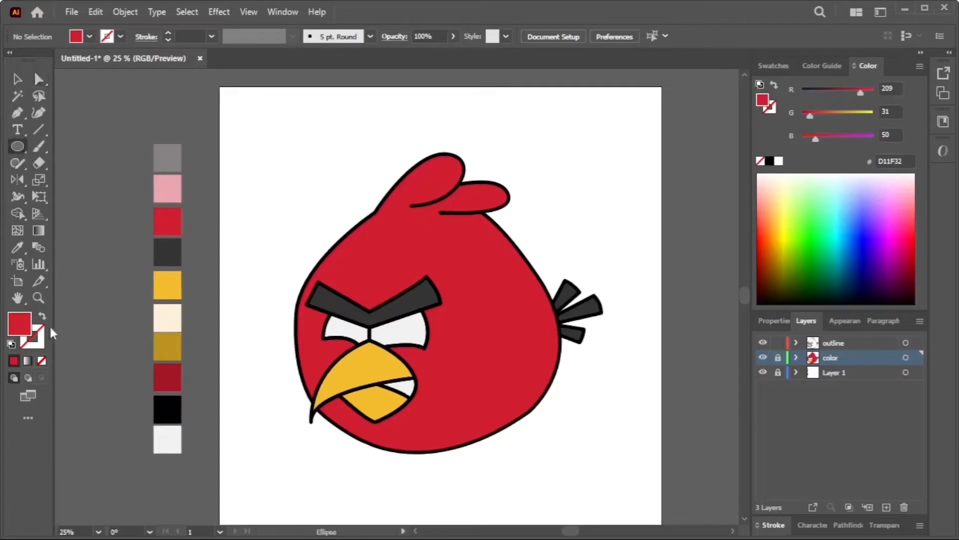
pyautogui.press('i')
pyautogui.click(172, 404)
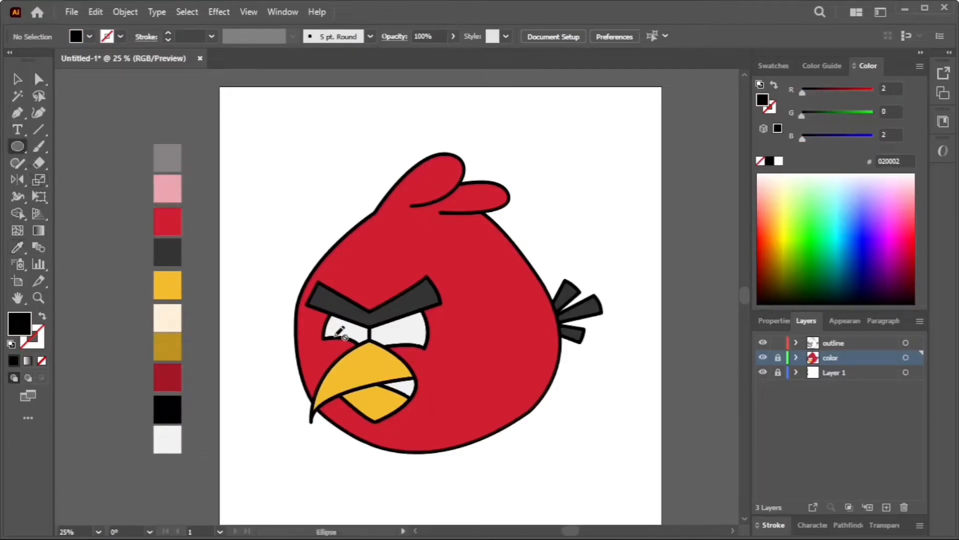
pyautogui.press('l')
pyautogui.scroll(2, 338, 334)
pyautogui.scroll(2, 352, 327)
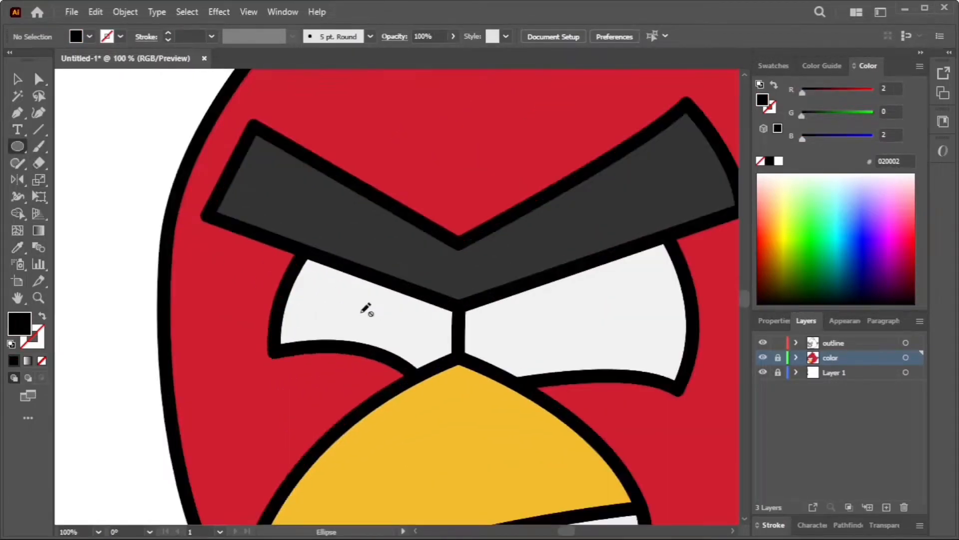
pyautogui.click(829, 343)
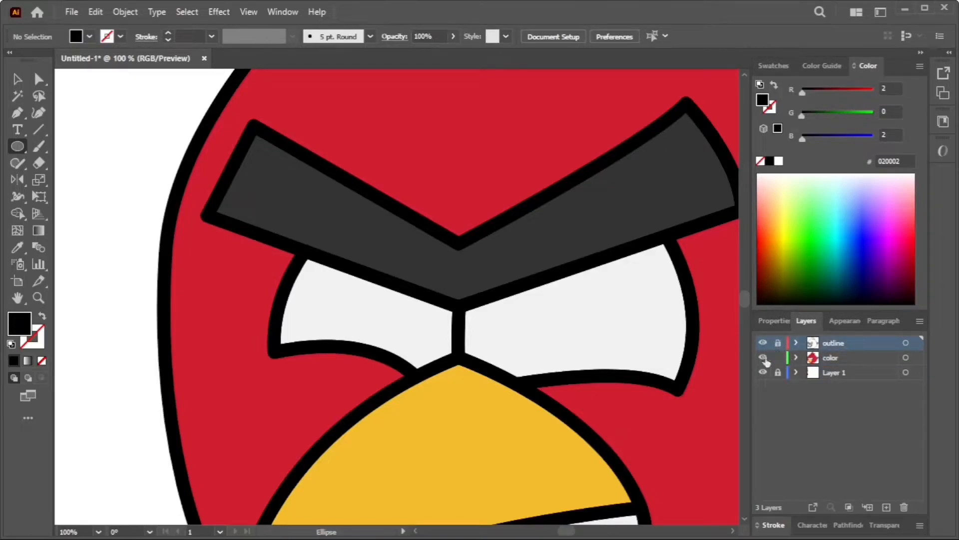
pyautogui.click(839, 358)
pyautogui.scroll(2, 439, 312)
# Draw a round black pupil in the right eye and a smaller one in the left eye, both near the centre line.
pyautogui.moveTo(331, 313)
pyautogui.mouseDown()
pyautogui.moveTo(380, 360)
pyautogui.moveTo(229, 280)
pyautogui.moveTo(424, 269)
pyautogui.moveTo(488, 311)
pyautogui.mouseUp()
pyautogui.scroll(-1, 385, 364)
pyautogui.moveTo(454, 280); pyautogui.dragTo(470, 281)
pyautogui.scroll(-6, 459, 286)
pyautogui.click(363, 326)
pyautogui.scroll(7, 432, 291)
pyautogui.click(351, 218)
pyautogui.moveTo(364, 230); pyautogui.dragTo(355, 222)
pyautogui.scroll(-2, 362, 241)
pyautogui.scroll(-3, 238, 331)
pyautogui.click(193, 357)
pyautogui.scroll(-1, 195, 361)
pyautogui.moveTo(204, 400); pyautogui.dragTo(292, 389)
pyautogui.scroll(1, 292, 387)
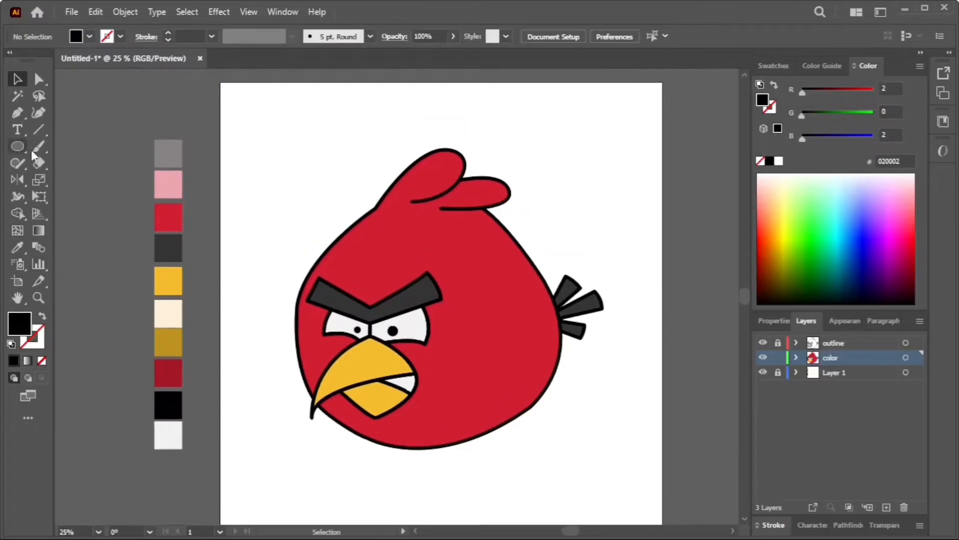
# Sample the pink swatch EBA5AE and draw a closed highlight shape along the left side of the crest and body with the Pen tool.
pyautogui.click(18, 247)
pyautogui.click(172, 179)
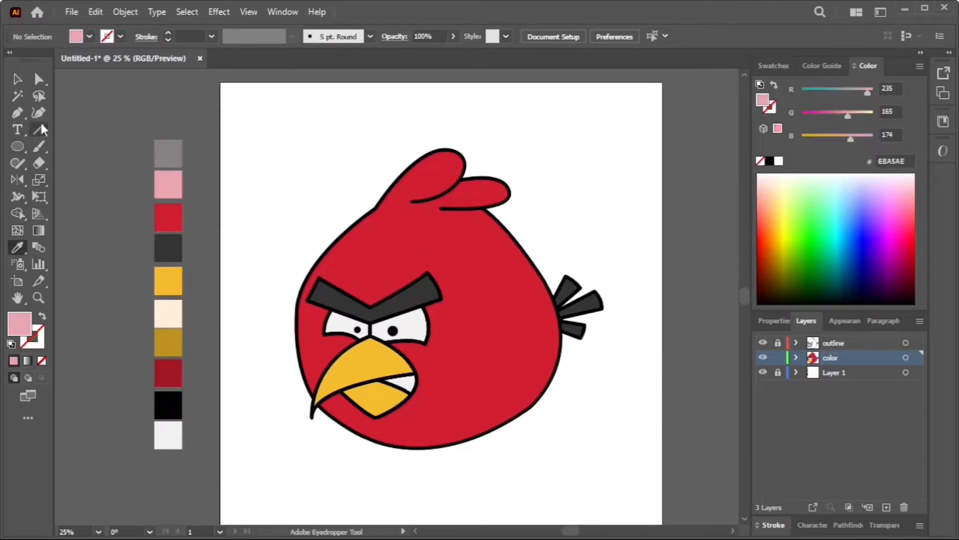
pyautogui.scroll(3, 401, 213)
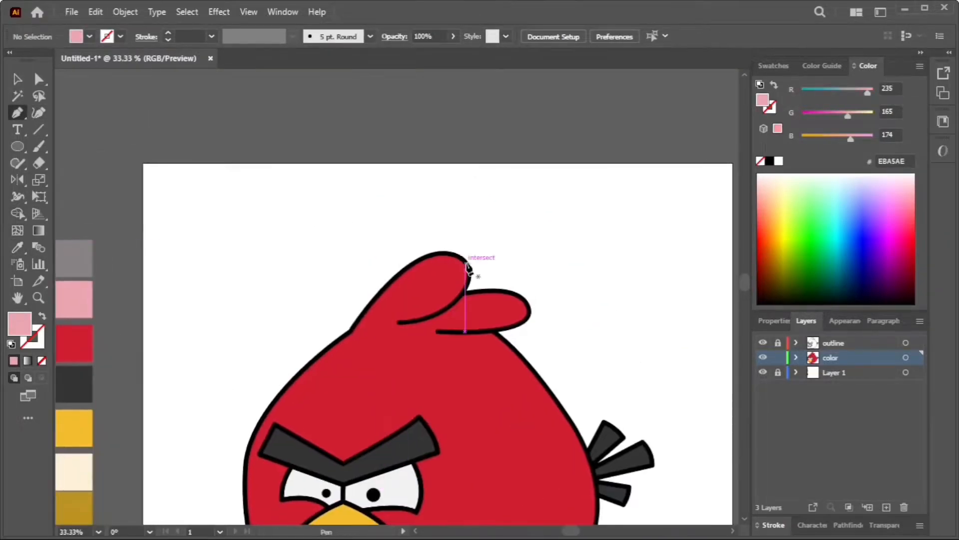
pyautogui.click(492, 252)
pyautogui.moveTo(278, 397); pyautogui.dragTo(172, 493)
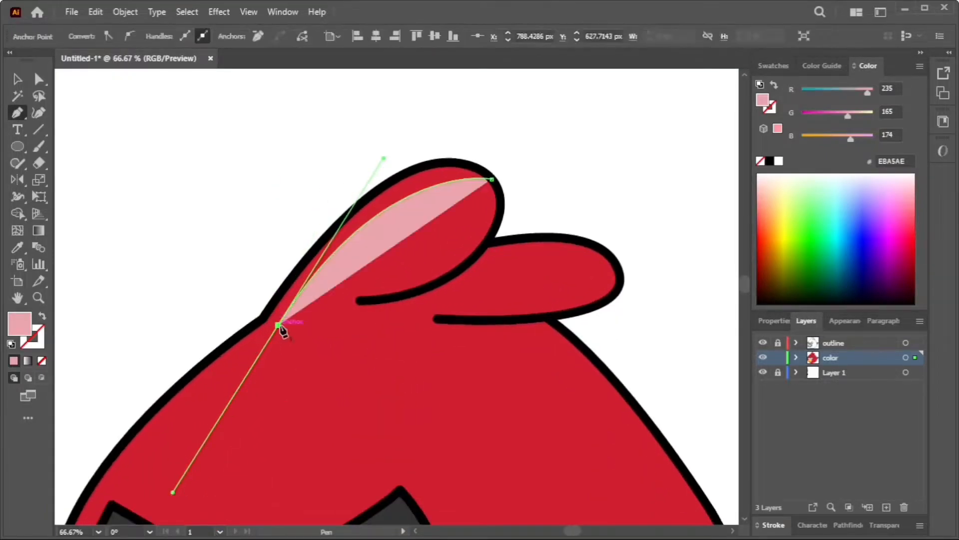
pyautogui.click(279, 325)
pyautogui.scroll(-3, 279, 327)
pyautogui.moveTo(278, 352); pyautogui.dragTo(392, 225)
pyautogui.moveTo(317, 368)
pyautogui.mouseDown()
pyautogui.moveTo(360, 459)
pyautogui.moveTo(357, 474)
pyautogui.moveTo(323, 374)
pyautogui.mouseUp()
pyautogui.moveTo(335, 143); pyautogui.dragTo(442, 162)
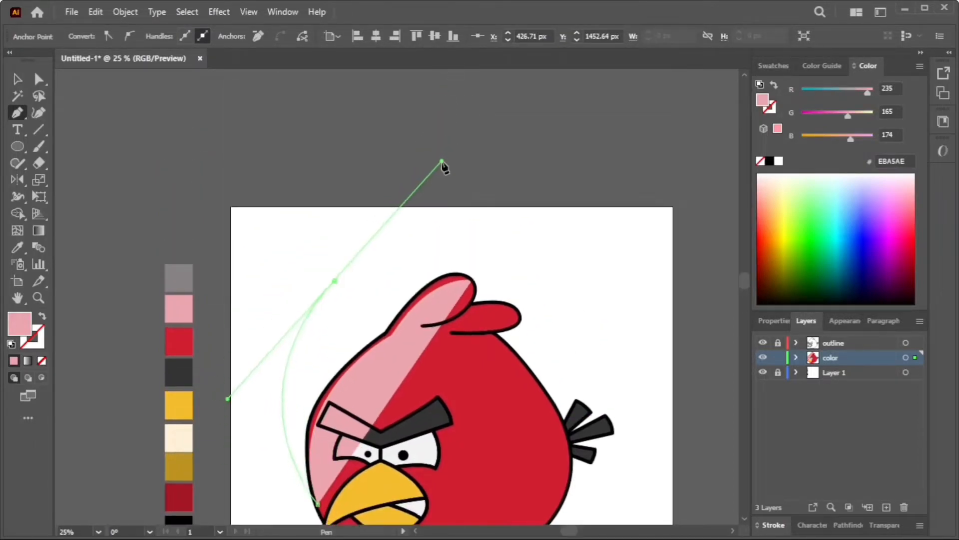
pyautogui.click(472, 281)
pyautogui.scroll(-1, 472, 281)
# Trim the pink shape to the red body with the Shape Builder tool, removing the part outside, and clear the selection.
pyautogui.click(18, 79)
pyautogui.keyDown('shift'); pyautogui.click(517, 412); pyautogui.keyUp('shift')
pyautogui.click(18, 213)
pyautogui.keyDown('alt'); pyautogui.click(338, 286); pyautogui.keyUp('alt')
pyautogui.click(17, 79)
pyautogui.click(360, 237)
pyautogui.scroll(-5, 370, 240)
pyautogui.scroll(2, 356, 261)
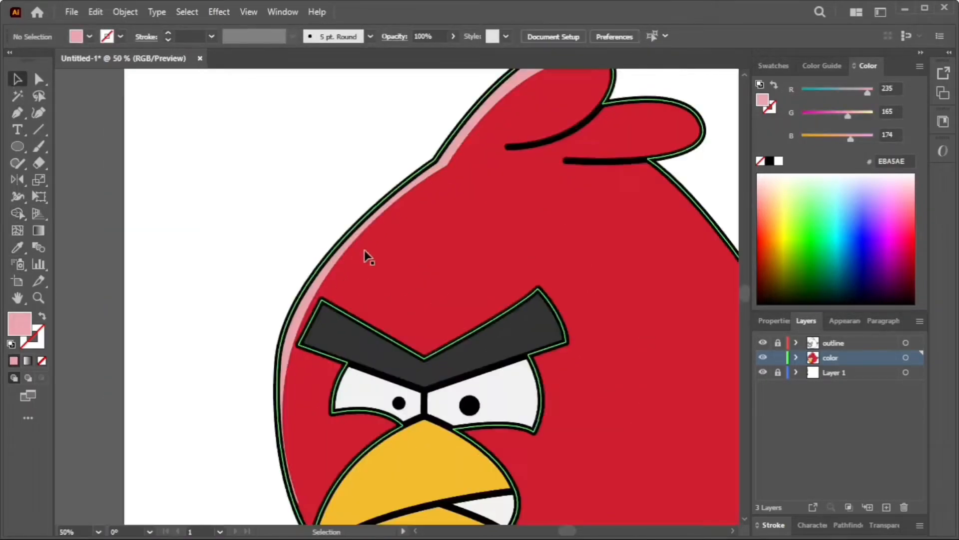
# Adjust the inner curve and the corner anchor below the crest on the pink highlight with direct selection.
pyautogui.moveTo(357, 261); pyautogui.dragTo(272, 253)
pyautogui.scroll(-3, 321, 186)
pyautogui.scroll(4, 254, 215)
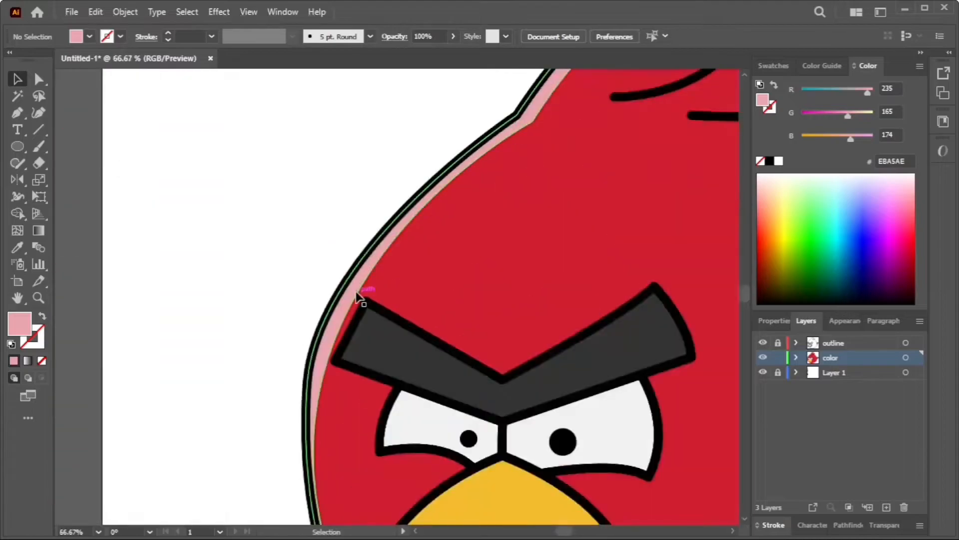
pyautogui.click(357, 294)
pyautogui.scroll(-2, 251, 220)
pyautogui.click(38, 82)
pyautogui.scroll(1, 308, 276)
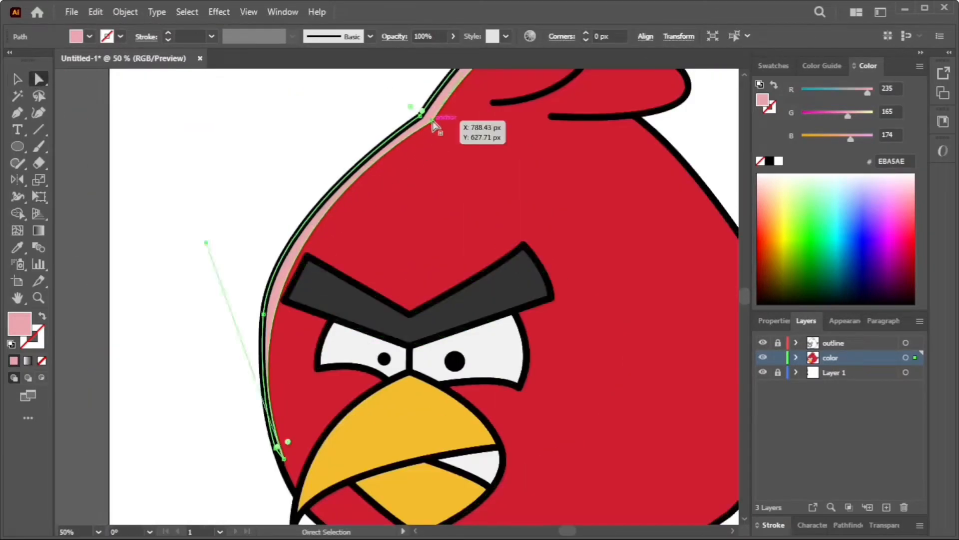
pyautogui.click(431, 122)
pyautogui.moveTo(208, 245)
pyautogui.mouseDown()
pyautogui.moveTo(212, 233)
pyautogui.moveTo(199, 235)
pyautogui.mouseUp()
pyautogui.moveTo(433, 125); pyautogui.dragTo(427, 133)
pyautogui.click(347, 138)
pyautogui.scroll(-3, 346, 140)
pyautogui.scroll(1, 350, 210)
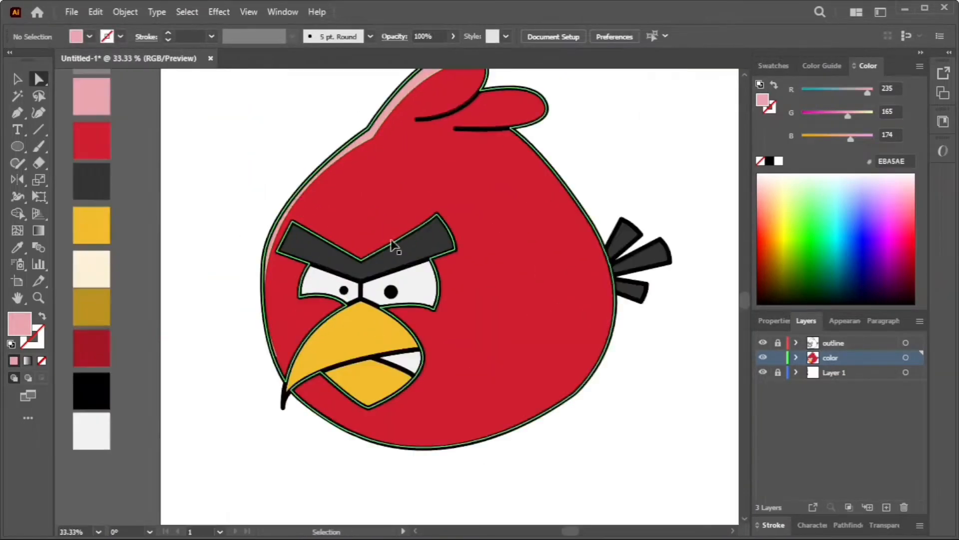
# Reshape the lower part of the pink highlight so it tapers off beside the left end of the eyebrow.
pyautogui.scroll(1, 314, 252)
pyautogui.click(314, 253)
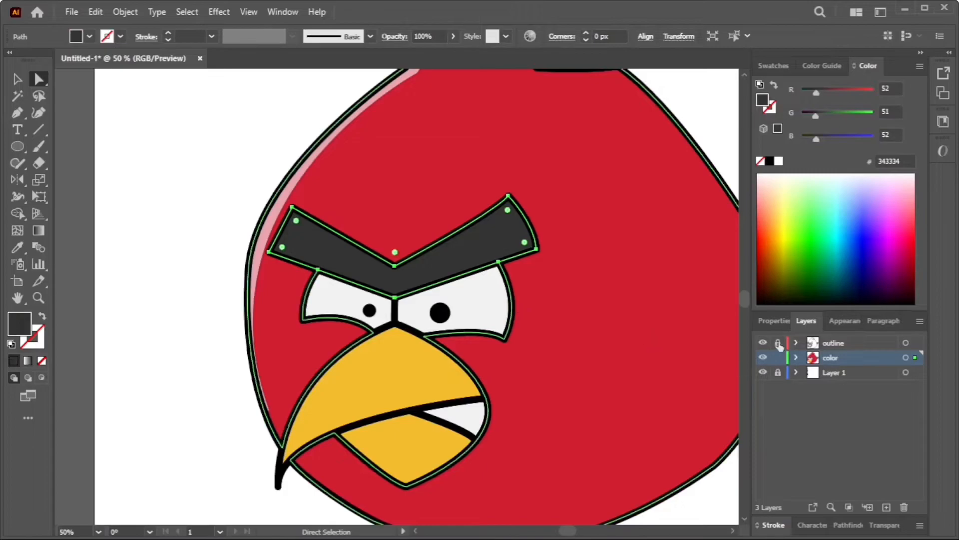
pyautogui.click(201, 249)
pyautogui.click(268, 238)
pyautogui.scroll(-1, 246, 235)
pyautogui.moveTo(215, 205)
pyautogui.mouseDown()
pyautogui.moveTo(212, 231)
pyautogui.moveTo(225, 215)
pyautogui.moveTo(210, 217)
pyautogui.moveTo(210, 206)
pyautogui.moveTo(217, 210)
pyautogui.moveTo(207, 218)
pyautogui.mouseUp()
pyautogui.press('v')
pyautogui.click(206, 129)
pyautogui.scroll(-1, 226, 185)
pyautogui.moveTo(234, 247); pyautogui.dragTo(244, 301)
pyautogui.scroll(-1, 244, 300)
pyautogui.hscroll(1, 253, 315)
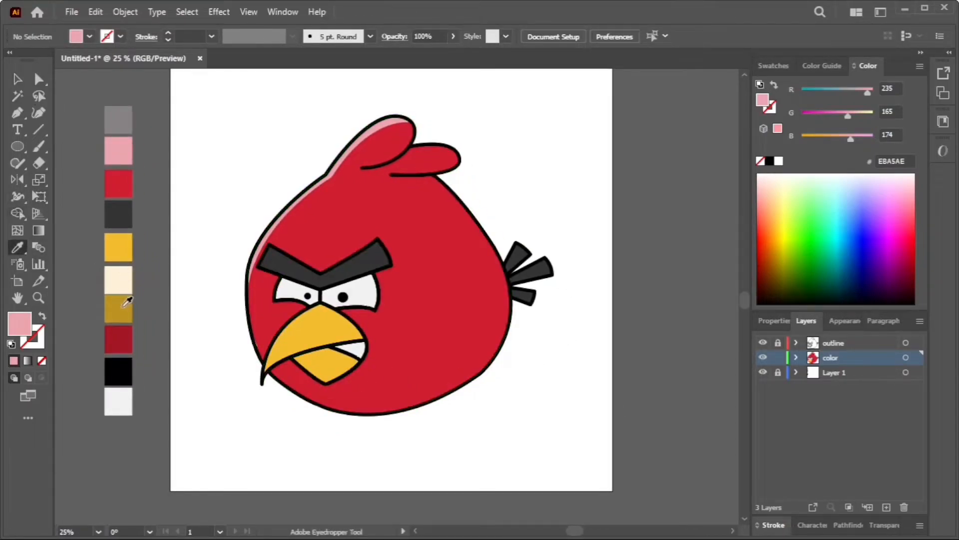
# Sample the cream swatch FDF0D7 and draw the inner curve of a highlight from the upper beak's tip to its top.
pyautogui.click(118, 282)
pyautogui.scroll(2, 308, 295)
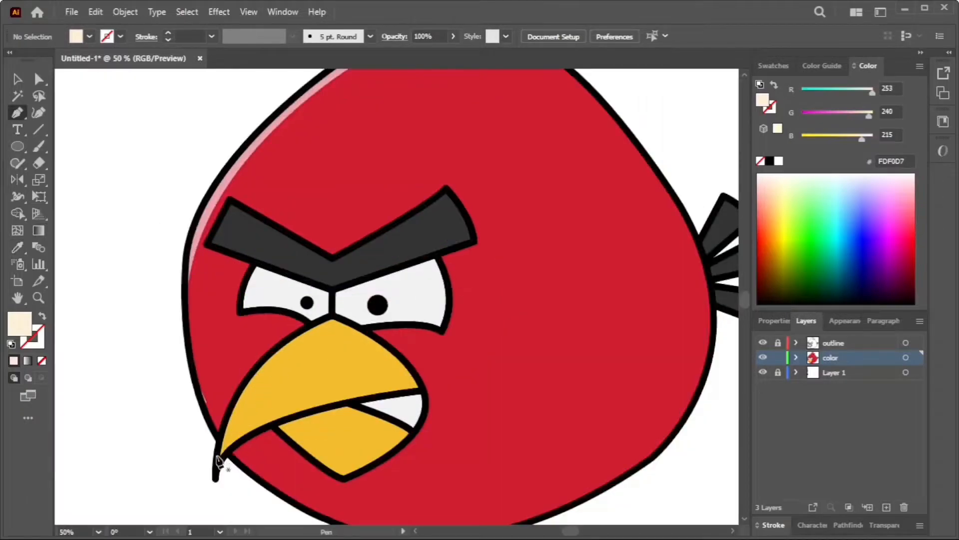
pyautogui.click(357, 314)
pyautogui.moveTo(436, 299); pyautogui.dragTo(457, 304)
pyautogui.hotkey('ctrl', 'z')
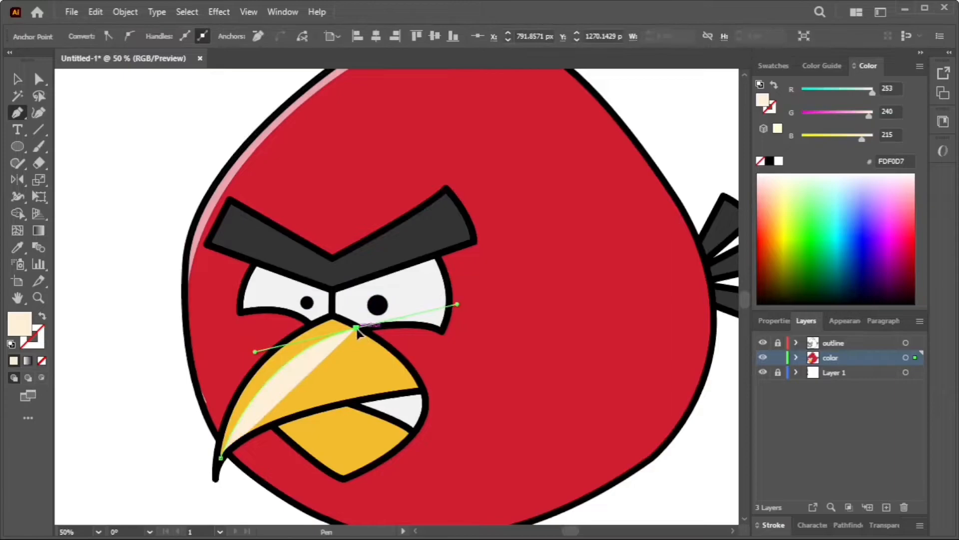
pyautogui.click(357, 328)
# Close the cream beak highlight along the beak's outer outline back to the tip, and clear the selection.
pyautogui.scroll(3, 345, 325)
pyautogui.click(308, 300)
pyautogui.moveTo(187, 380); pyautogui.dragTo(311, 273)
pyautogui.moveTo(216, 333); pyautogui.dragTo(184, 385)
pyautogui.moveTo(230, 350); pyautogui.dragTo(373, 113)
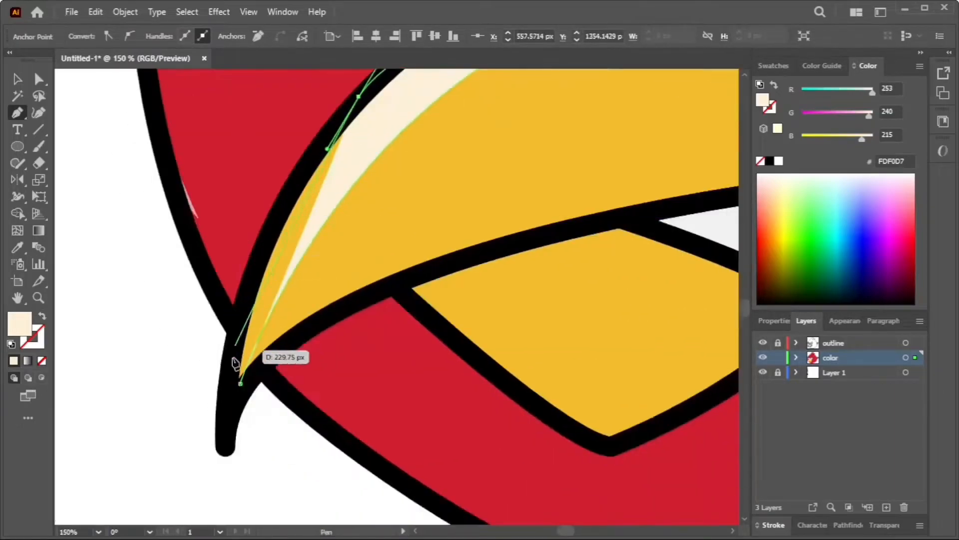
pyautogui.moveTo(241, 384); pyautogui.dragTo(275, 472)
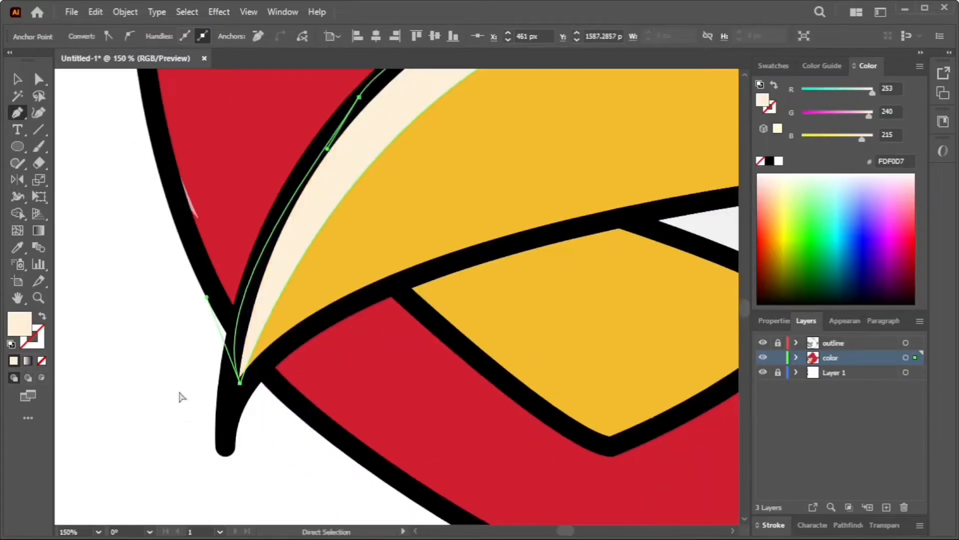
pyautogui.keyDown('ctrl'); pyautogui.click(180, 391); pyautogui.keyUp('ctrl')
pyautogui.scroll(-5, 180, 391)
pyautogui.moveTo(234, 437); pyautogui.dragTo(308, 431)
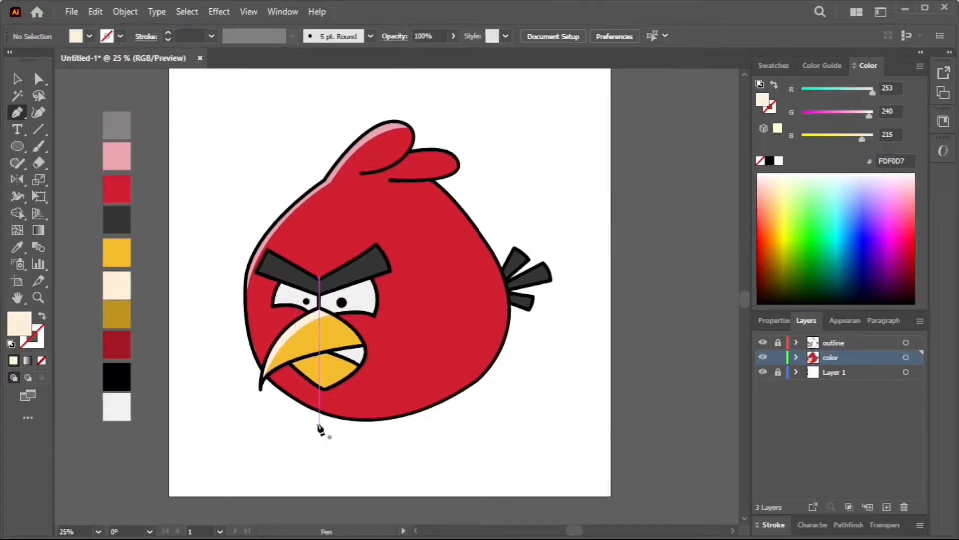
# Sample the dark gold swatch BC9322 and draw a closed shadow across the top of the lower beak with the Pen tool.
pyautogui.click(17, 246)
pyautogui.click(117, 315)
pyautogui.scroll(2, 310, 294)
pyautogui.click(288, 447)
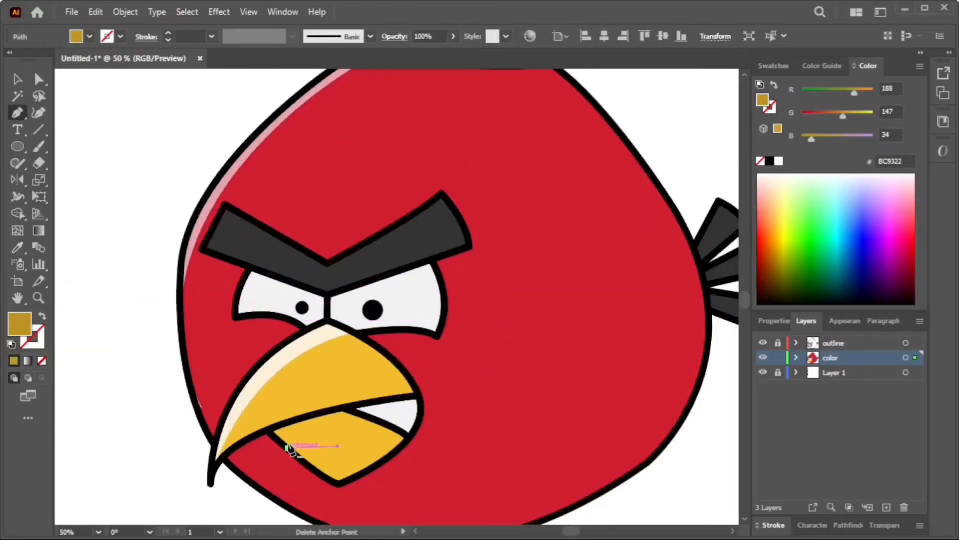
pyautogui.moveTo(430, 447); pyautogui.dragTo(447, 460)
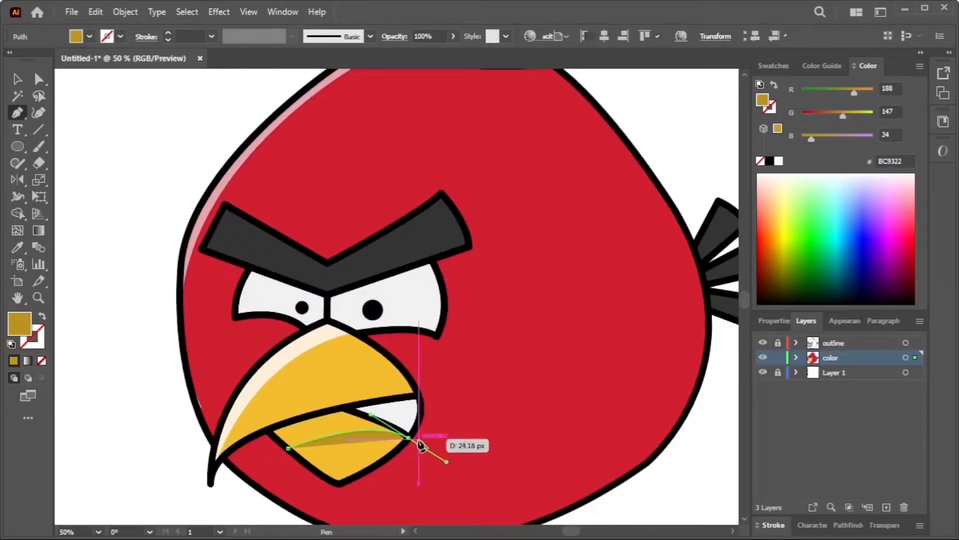
pyautogui.click(409, 438)
pyautogui.scroll(2, 370, 416)
pyautogui.moveTo(306, 400); pyautogui.dragTo(279, 399)
pyautogui.moveTo(195, 440); pyautogui.dragTo(308, 381)
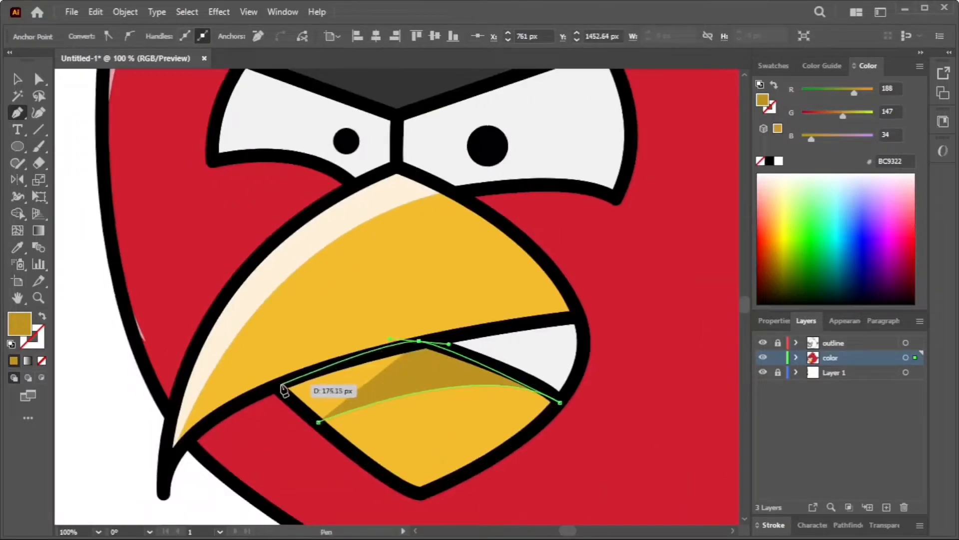
pyautogui.click(279, 384)
pyautogui.keyDown('ctrl'); pyautogui.click(82, 384); pyautogui.keyUp('ctrl')
# Move the lower end anchor of the pink body highlight under the black outline beside the beak.
pyautogui.click(39, 78)
pyautogui.click(170, 324)
pyautogui.click(146, 341)
pyautogui.scroll(3, 147, 342)
pyautogui.moveTo(146, 342); pyautogui.dragTo(136, 351)
pyautogui.scroll(-4, 136, 350)
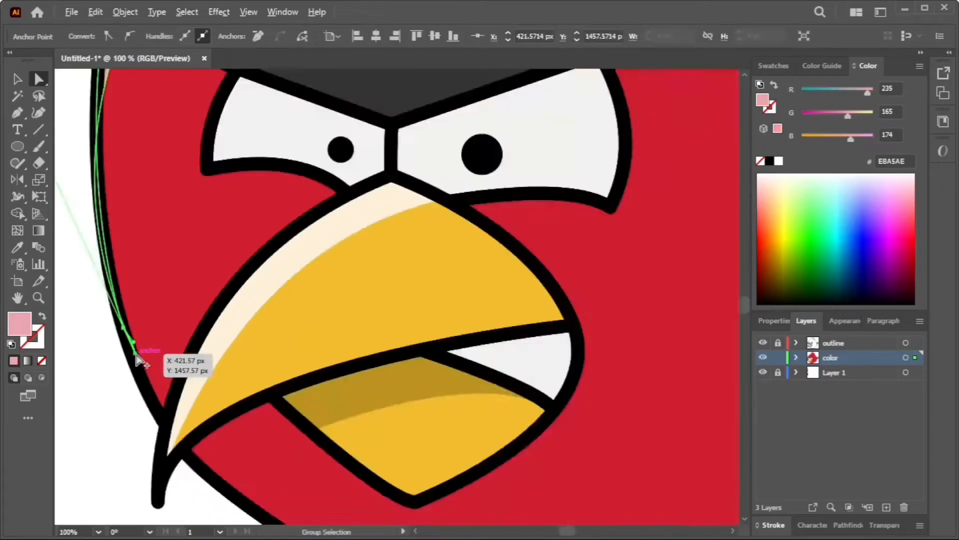
# Clear the selection and sample the grey swatch 888385 as the fill colour.
pyautogui.click(116, 351)
pyautogui.scroll(-3, 115, 351)
pyautogui.moveTo(127, 395); pyautogui.dragTo(226, 348)
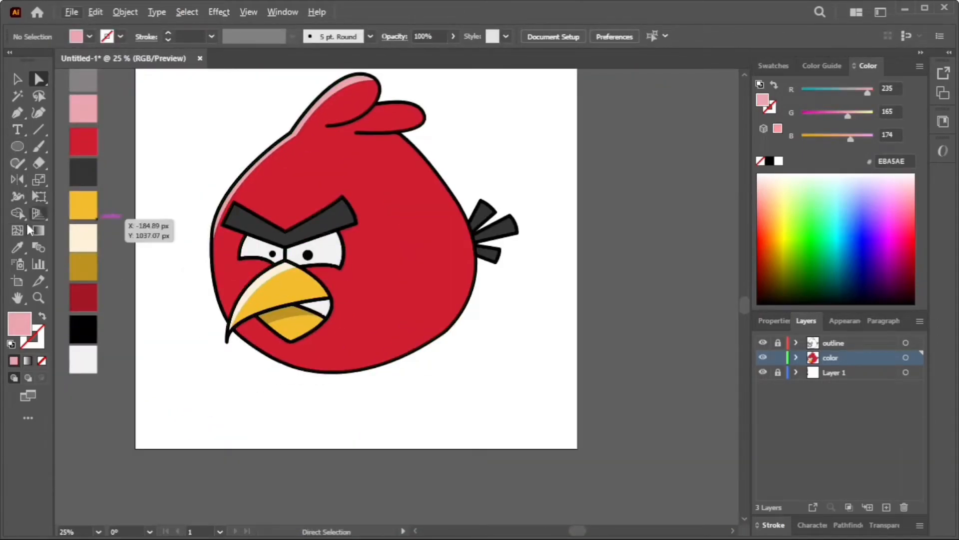
pyautogui.click(17, 248)
pyautogui.click(89, 178)
pyautogui.scroll(1, 89, 178)
pyautogui.click(77, 97)
pyautogui.click(17, 113)
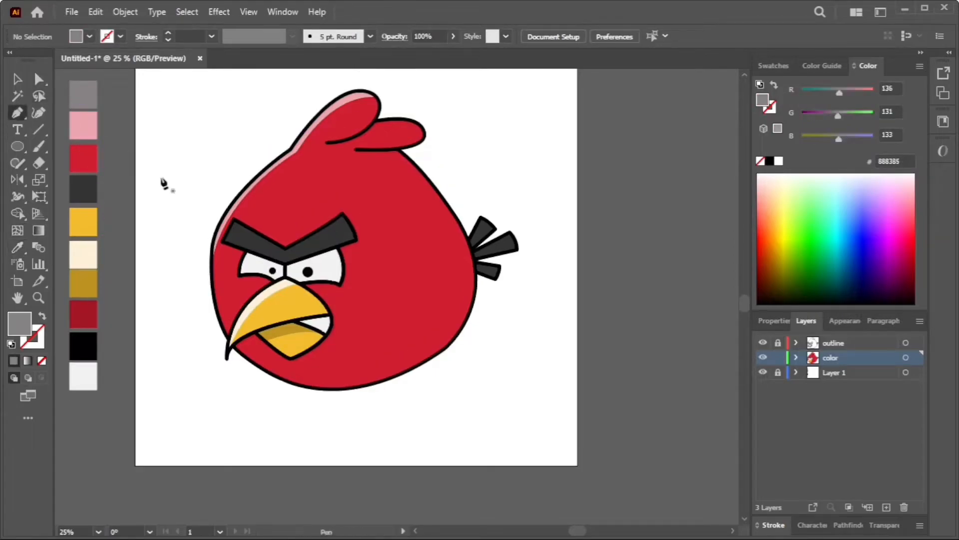
# Draw the lower edge of a grey highlight across both eyebrows with the Pen tool, dipping at the middle and ending in a slight curve.
pyautogui.scroll(2, 375, 262)
pyautogui.scroll(1, 488, 336)
pyautogui.scroll(1, 174, 269)
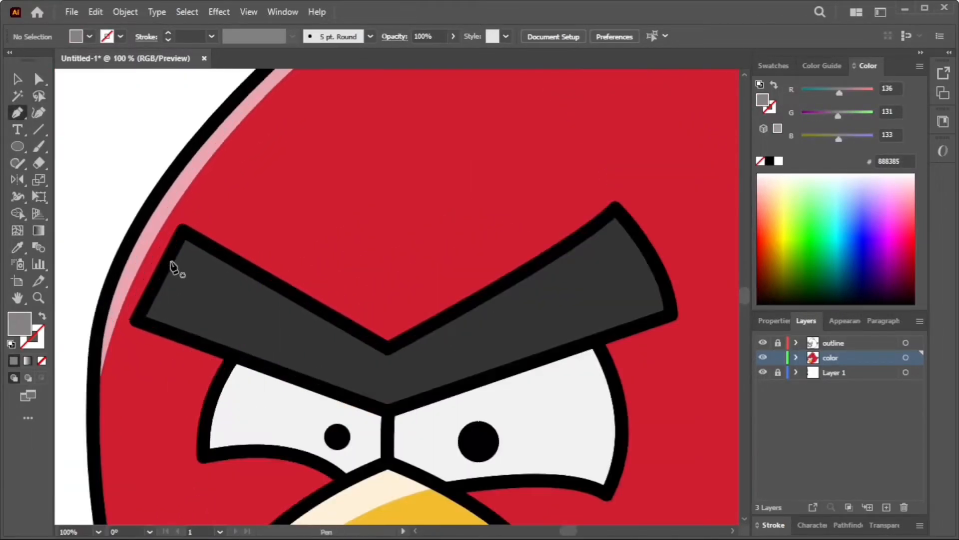
pyautogui.click(170, 261)
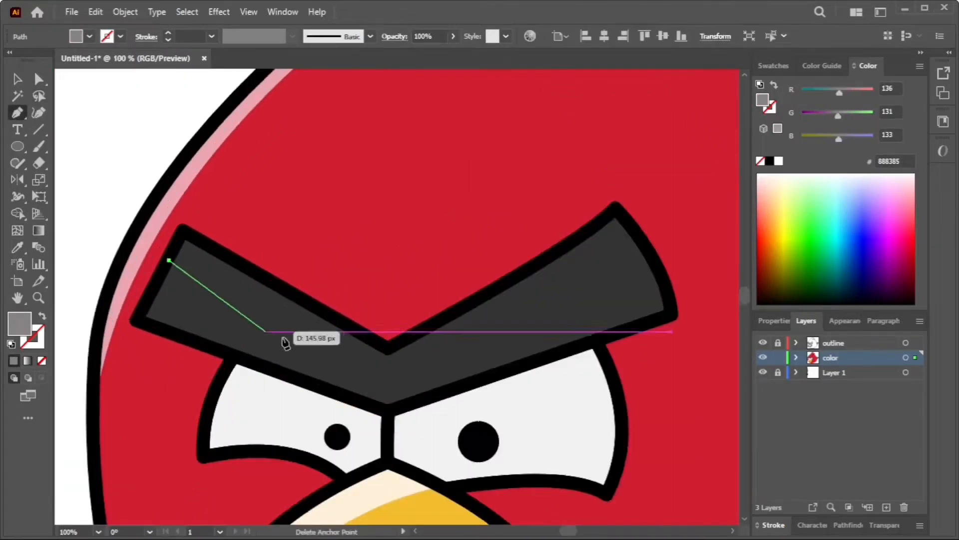
pyautogui.click(388, 363)
pyautogui.click(631, 233)
pyautogui.hotkey('ctrl', 'z')
pyautogui.moveTo(637, 240); pyautogui.dragTo(670, 208)
pyautogui.click(637, 240)
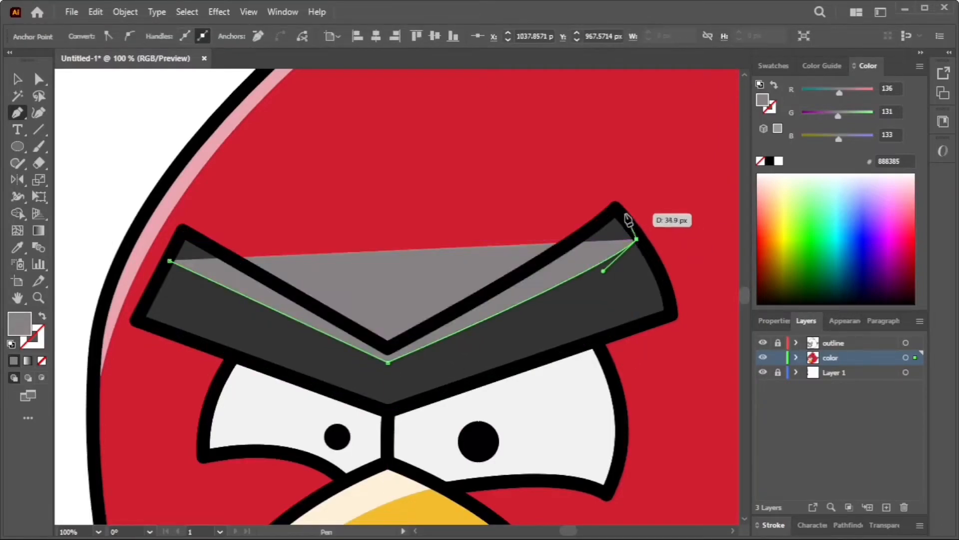
# Close the grey eyebrow highlight along the brows' upper outline back to its start and clear the selection.
pyautogui.click(615, 207)
pyautogui.click(388, 349)
pyautogui.click(182, 230)
pyautogui.click(170, 260)
pyautogui.keyDown('ctrl'); pyautogui.click(142, 191); pyautogui.keyUp('ctrl')
pyautogui.scroll(-5, 365, 281)
pyautogui.moveTo(538, 397); pyautogui.dragTo(470, 398)
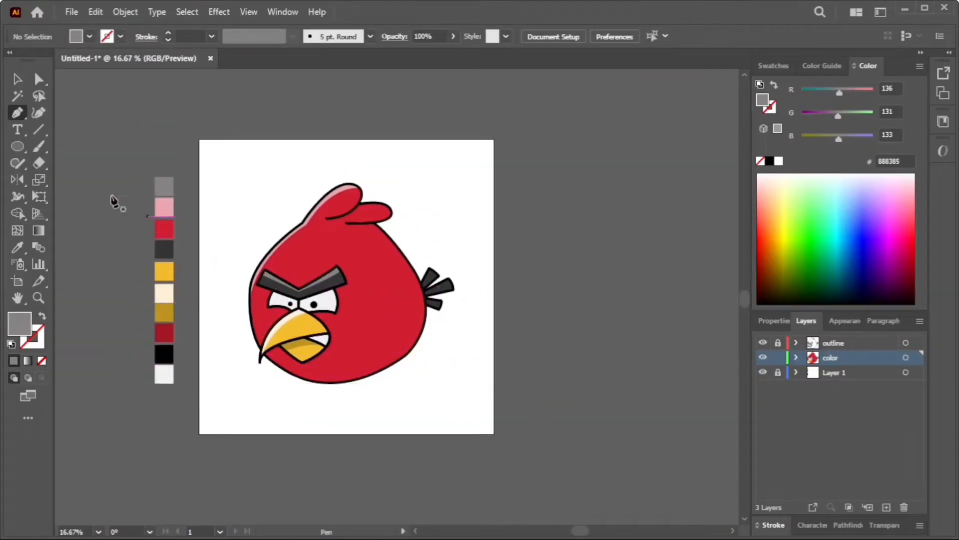
# Move the highlight's lower anchor at the right eyebrow's outer end about 7 px left and 11 px up, then clear the selection.
pyautogui.scroll(3, 378, 288)
pyautogui.moveTo(428, 351); pyautogui.dragTo(531, 440)
pyautogui.scroll(1, 390, 340)
pyautogui.click(360, 331)
pyautogui.click(372, 329)
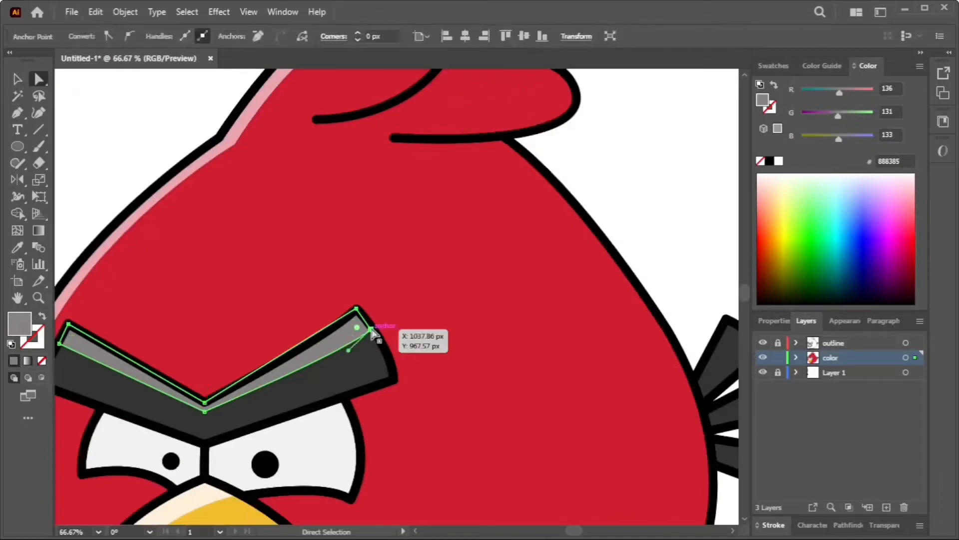
pyautogui.moveTo(371, 329); pyautogui.dragTo(367, 324)
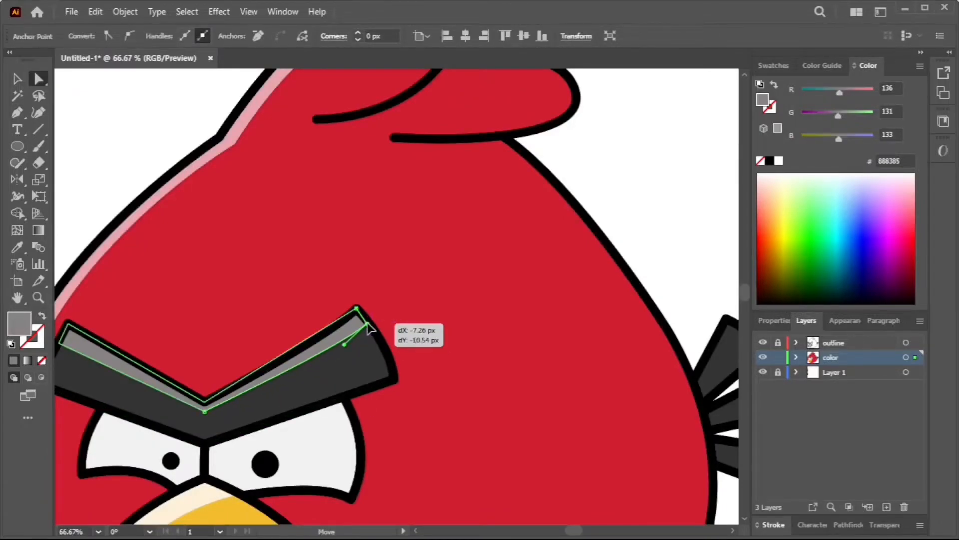
pyautogui.click(615, 255)
pyautogui.scroll(-4, 541, 295)
pyautogui.moveTo(653, 450); pyautogui.dragTo(598, 406)
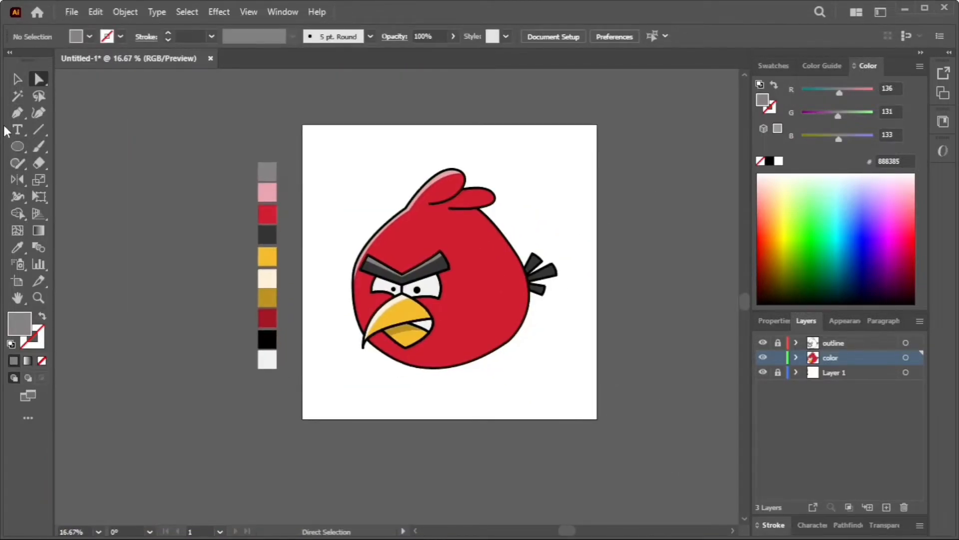
# Draw a closed grey highlight along the upper edge of the topmost tail feather with the Pen tool.
pyautogui.scroll(2, 692, 280)
pyautogui.moveTo(438, 173); pyautogui.dragTo(508, 283)
pyautogui.scroll(2, 366, 260)
pyautogui.click(267, 236)
pyautogui.click(296, 163)
pyautogui.click(313, 172)
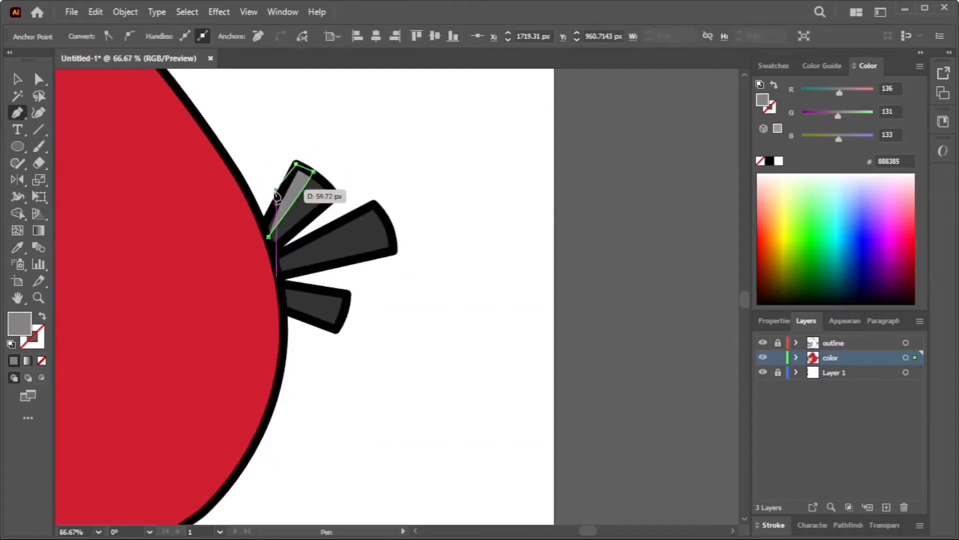
pyautogui.click(264, 227)
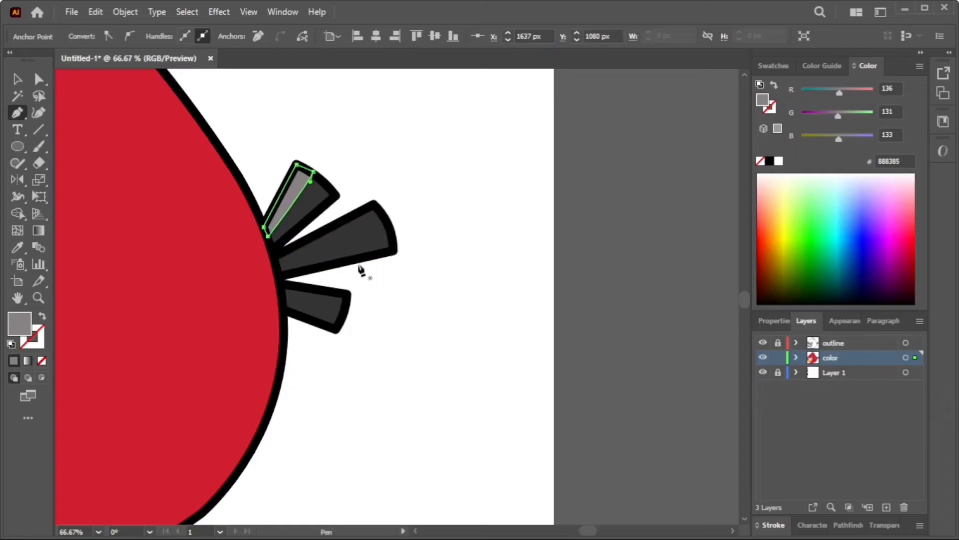
# Draw a grey highlight along the upper edge of the middle tail feather, curving its lower edge at the feather's tip.
pyautogui.click(274, 271)
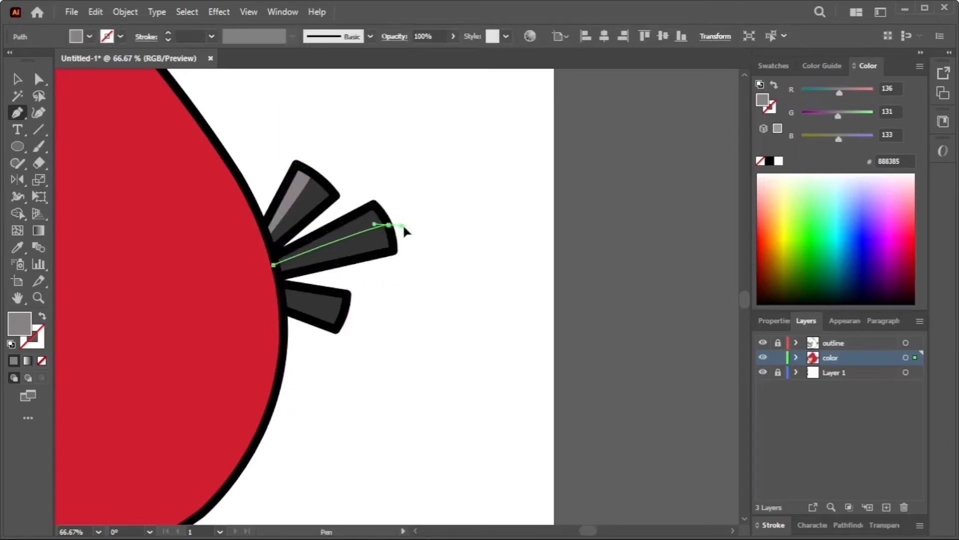
pyautogui.click(389, 225)
pyautogui.click(375, 205)
pyautogui.click(273, 258)
# Draw a closed grey highlight along the upper edge of the lowest tail feather and clear the selection.
pyautogui.click(284, 293)
pyautogui.click(344, 304)
pyautogui.click(347, 295)
pyautogui.click(280, 284)
pyautogui.click(284, 293)
pyautogui.keyDown('ctrl'); pyautogui.click(440, 285); pyautogui.keyUp('ctrl')
pyautogui.scroll(-4, 466, 289)
# Draw a small ellipse on the taller crest feather and shape it into a narrow, tilted glint.
pyautogui.moveTo(438, 371); pyautogui.dragTo(515, 385)
pyautogui.moveTo(21, 151); pyautogui.dragTo(85, 180)
pyautogui.scroll(4, 430, 204)
pyautogui.moveTo(351, 204); pyautogui.dragTo(323, 220)
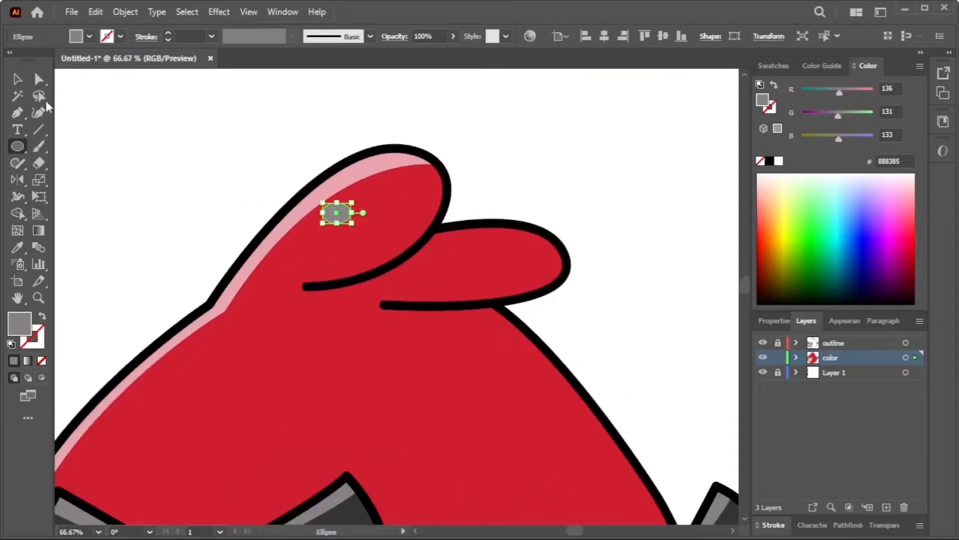
pyautogui.scroll(2, 121, 126)
pyautogui.moveTo(467, 259); pyautogui.dragTo(432, 205)
pyautogui.scroll(3, 488, 250)
pyautogui.moveTo(357, 276); pyautogui.dragTo(437, 247)
# Fill the crest ellipse with the pink EBA5AE sampled from the highlight and clear the selection.
pyautogui.press('i')
pyautogui.click(317, 180)
pyautogui.hotkey('ctrl', 'shift', 'a')
pyautogui.scroll(-6, 295, 188)
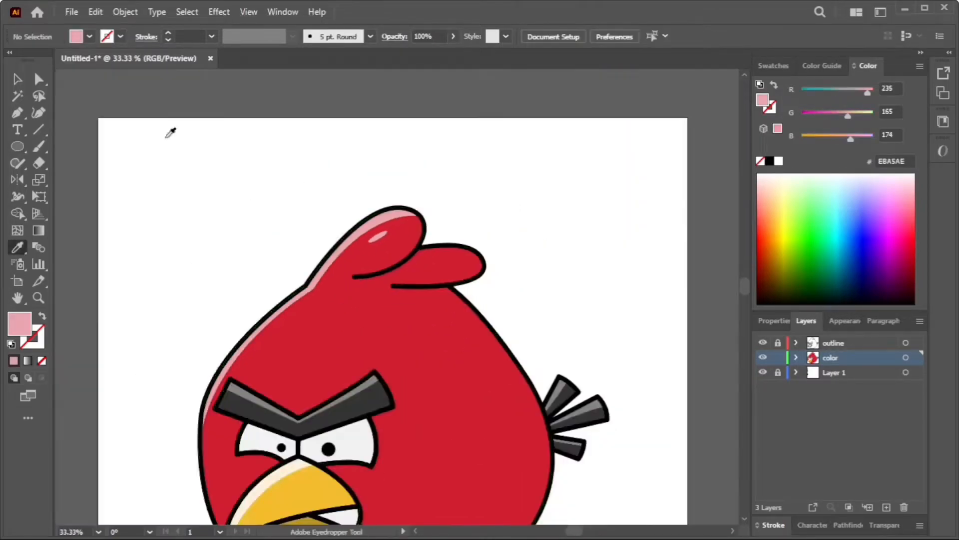
# Copy the pink ellipse onto the lower crest feather, adjust its tilt and size to fit, and clear the selection.
pyautogui.press('v')
pyautogui.moveTo(358, 228); pyautogui.dragTo(521, 273)
pyautogui.scroll(2, 474, 269)
pyautogui.moveTo(450, 269); pyautogui.dragTo(451, 260)
pyautogui.moveTo(461, 273); pyautogui.dragTo(493, 269)
pyautogui.click(510, 175)
pyautogui.scroll(-3, 511, 175)
pyautogui.scroll(-2, 511, 177)
pyautogui.hscroll(1, 559, 223)
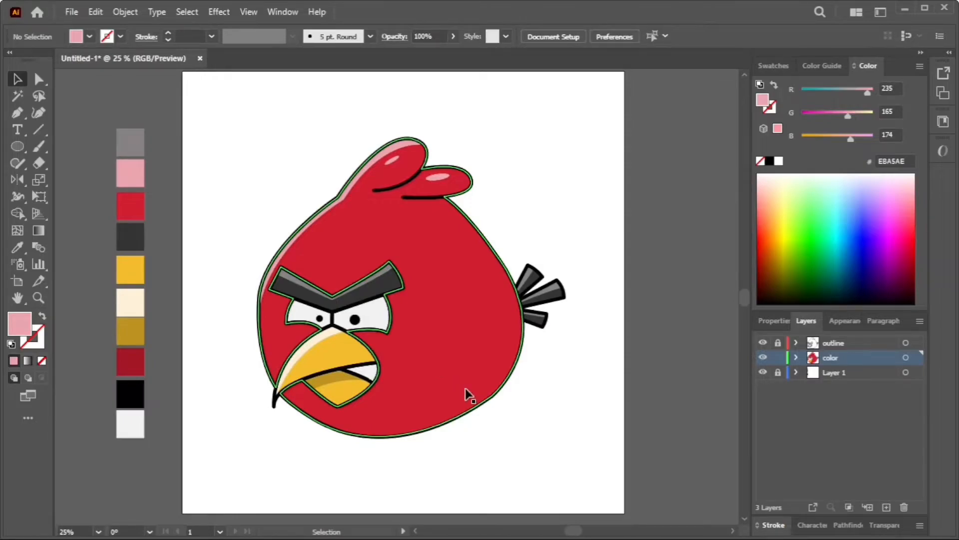
# Copy the taller crest feather's pink ellipse onto the upper beak and fill it with the sampled cream FDF0D7.
pyautogui.scroll(2, 397, 182)
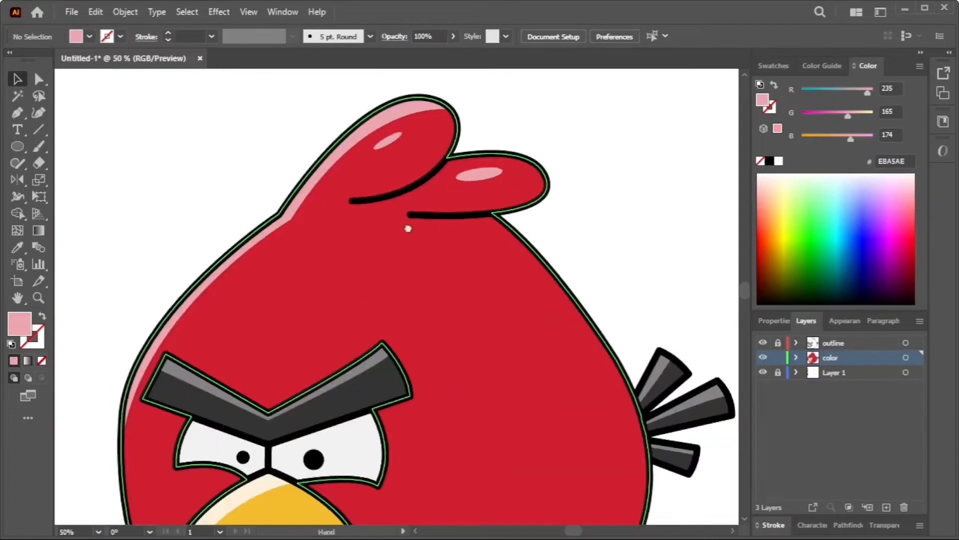
pyautogui.moveTo(400, 236); pyautogui.dragTo(440, 174)
pyautogui.moveTo(428, 84); pyautogui.dragTo(301, 452)
pyautogui.scroll(3, 302, 449)
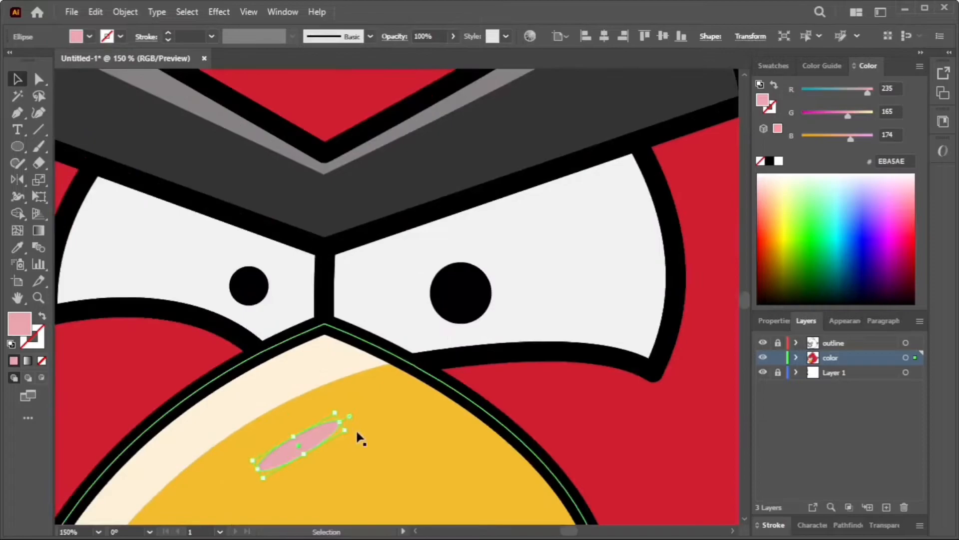
pyautogui.click(271, 393)
pyautogui.keyDown('ctrl'); pyautogui.click(601, 437); pyautogui.keyUp('ctrl')
pyautogui.scroll(-4, 527, 415)
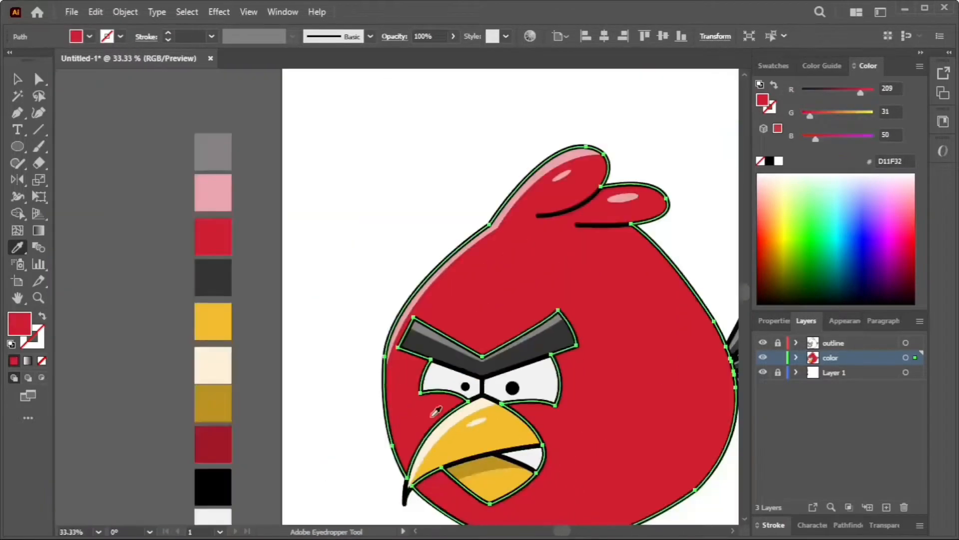
# Select the cream ellipse on the upper beak, adjust its tilt, and clear the selection.
pyautogui.click(16, 80)
pyautogui.scroll(5, 441, 379)
pyautogui.click(442, 378)
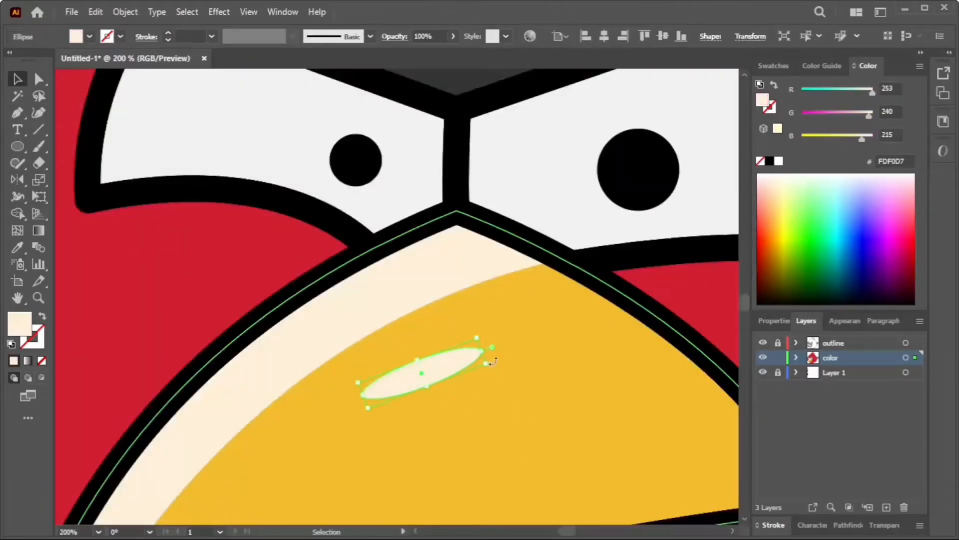
pyautogui.moveTo(494, 352); pyautogui.dragTo(494, 352)
pyautogui.scroll(-3, 353, 375)
pyautogui.click(186, 373)
pyautogui.scroll(-3, 187, 375)
pyautogui.moveTo(225, 464); pyautogui.dragTo(347, 437)
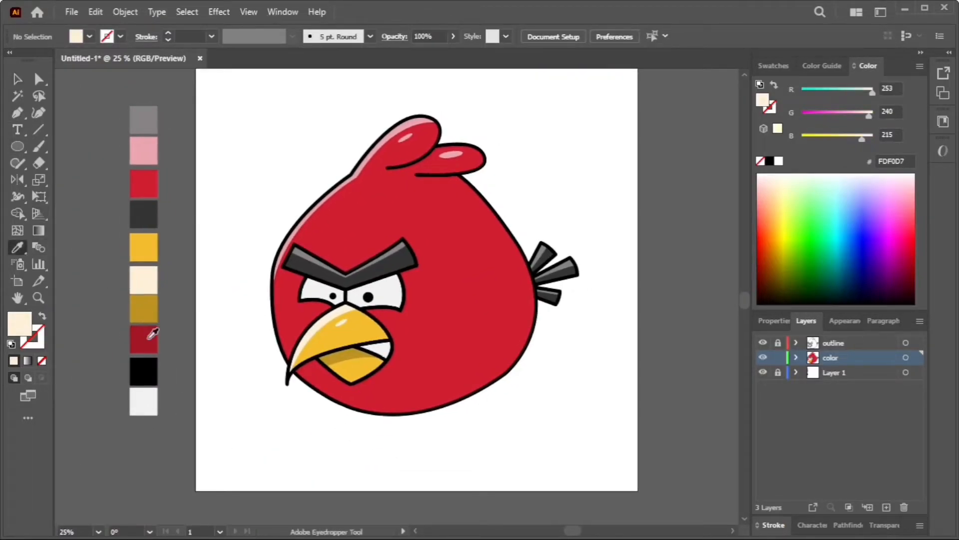
pyautogui.click(150, 332)
pyautogui.click(18, 113)
pyautogui.click(457, 175)
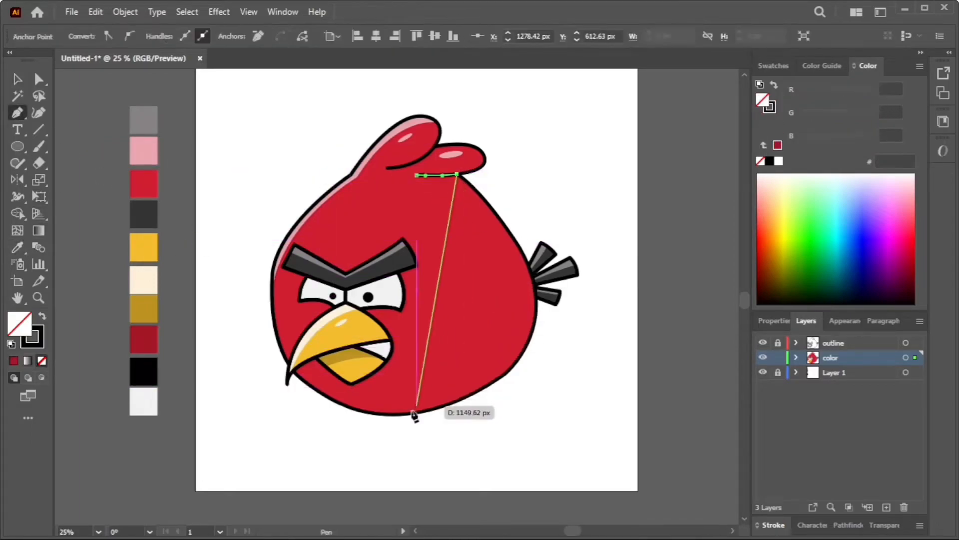
pyautogui.moveTo(389, 423); pyautogui.dragTo(214, 485)
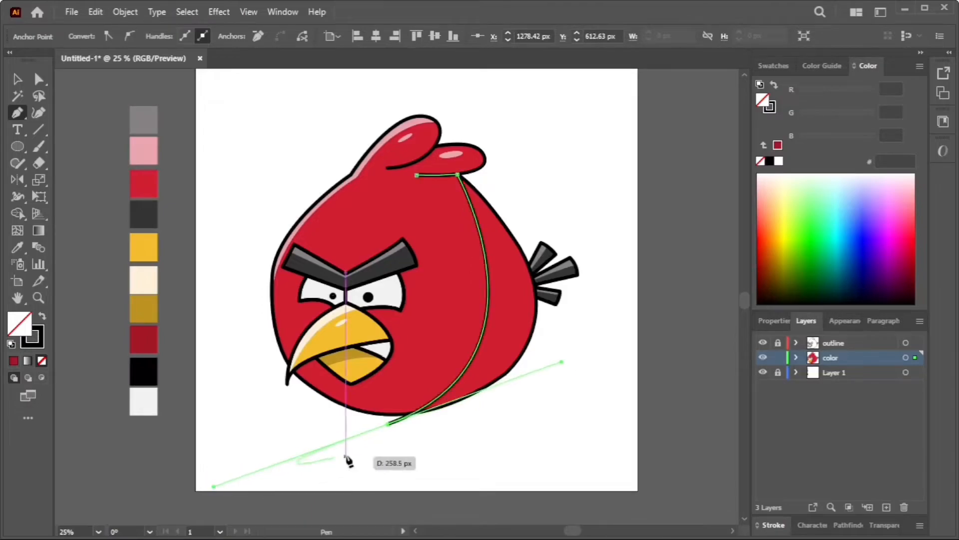
pyautogui.moveTo(585, 232); pyautogui.dragTo(507, 96)
pyautogui.click(503, 267)
pyautogui.scroll(2, 481, 266)
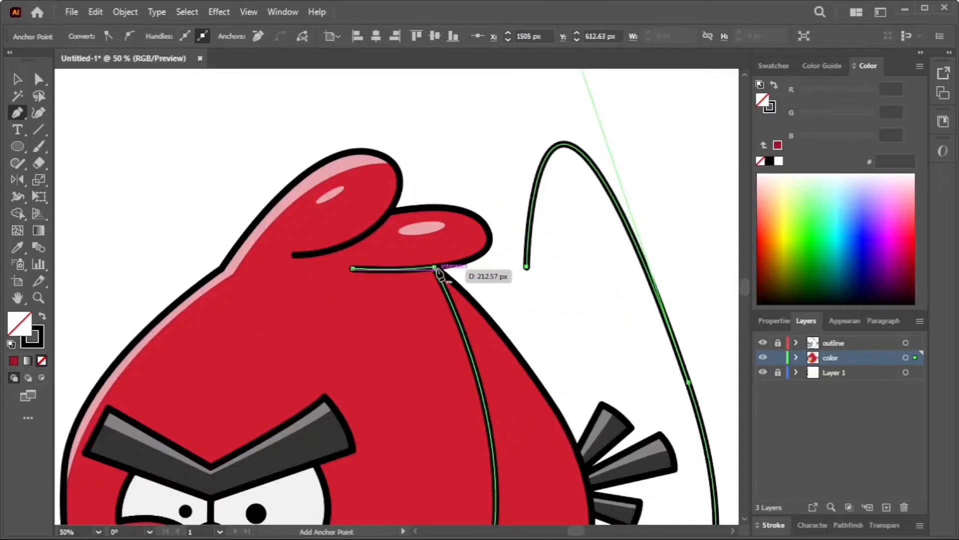
pyautogui.scroll(3, 435, 270)
pyautogui.click(433, 268)
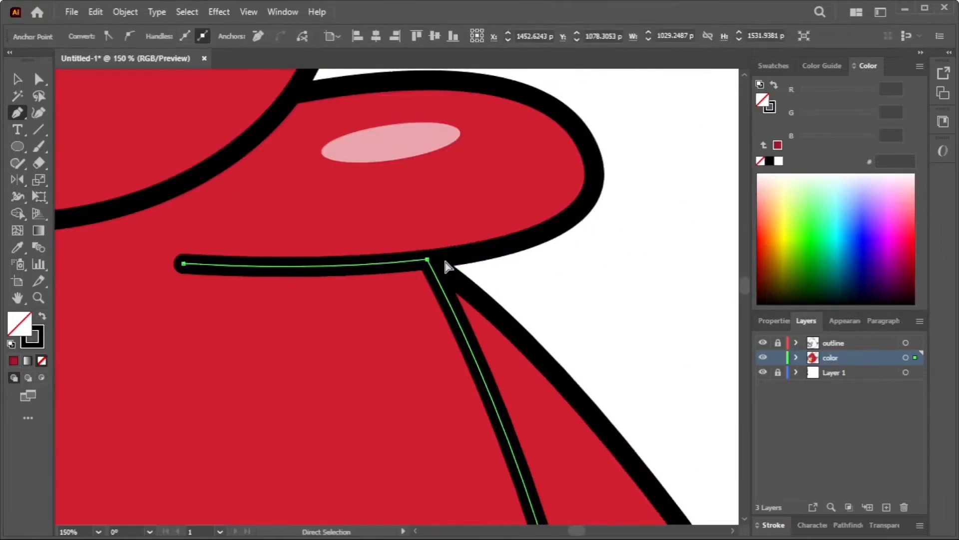
pyautogui.scroll(-4, 439, 264)
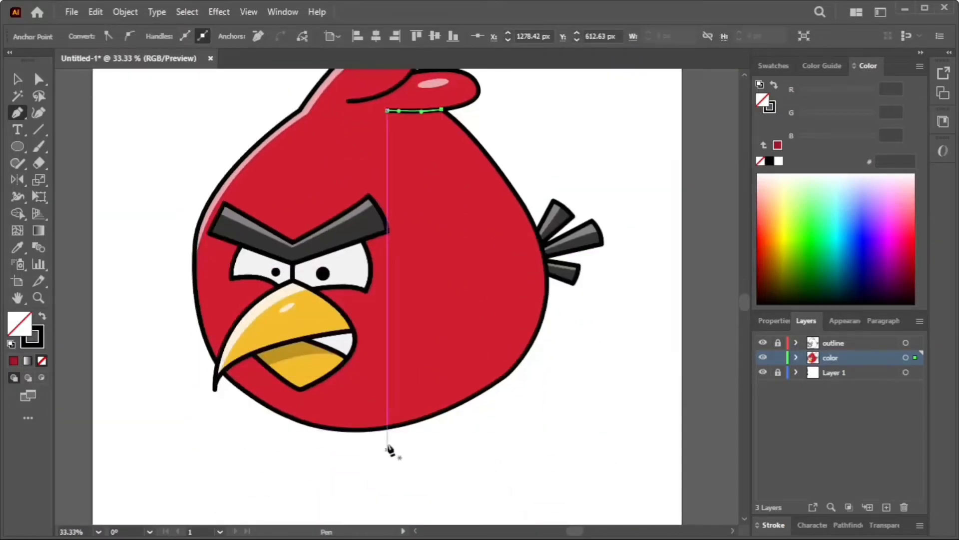
# Draw a large Pen shape curving from the crest's base down past the body's underside and back around outside the tail.
pyautogui.scroll(1, 459, 136)
pyautogui.scroll(2, 443, 164)
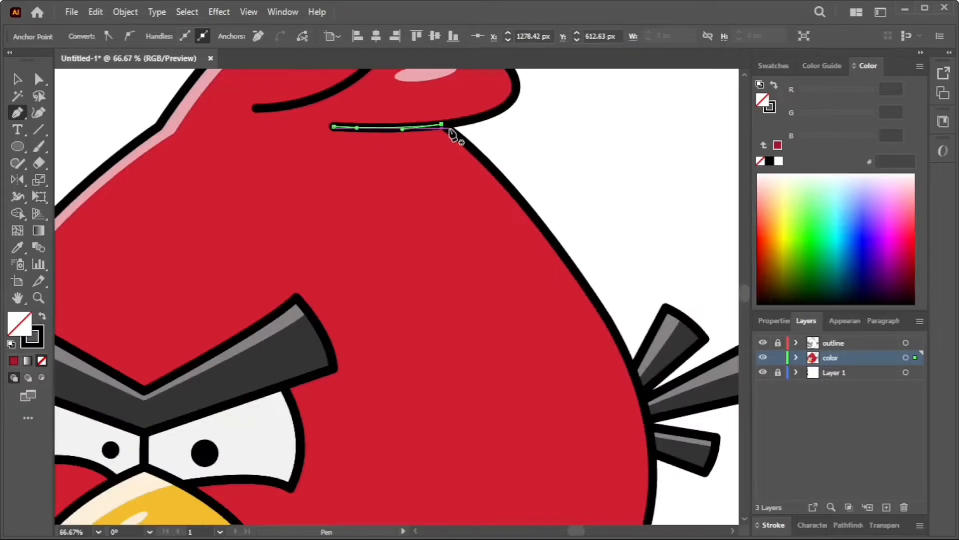
pyautogui.scroll(-4, 454, 131)
pyautogui.scroll(-1, 439, 239)
pyautogui.moveTo(424, 269); pyautogui.dragTo(328, 305)
pyautogui.hotkey('ctrl', 'z')
pyautogui.moveTo(419, 273); pyautogui.dragTo(364, 345)
pyautogui.moveTo(495, 232); pyautogui.dragTo(505, 144)
pyautogui.scroll(2, 409, 172)
pyautogui.click(397, 168)
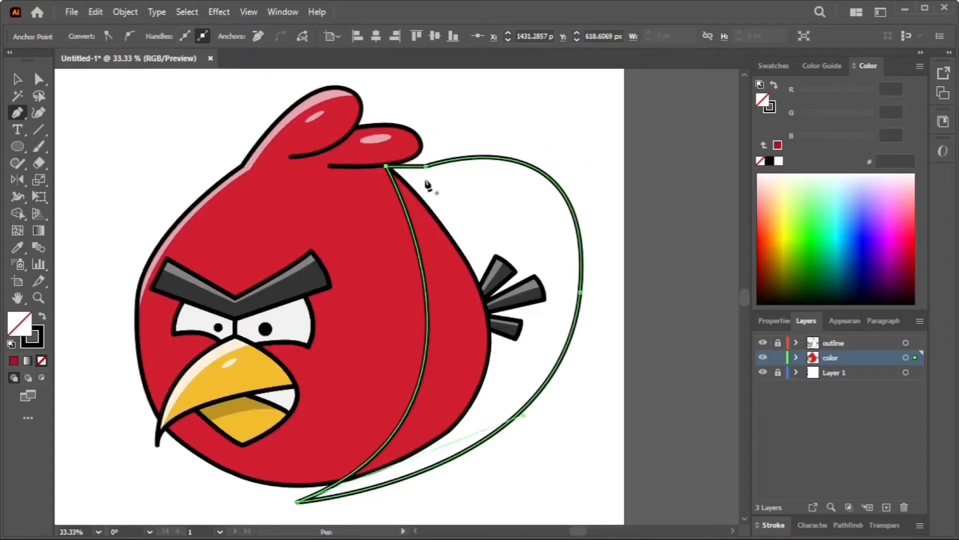
# Fill the new body shadow shape with the dark red swatch A31725 and clear the selection.
pyautogui.click(17, 248)
pyautogui.scroll(-3, 104, 289)
pyautogui.moveTo(76, 306); pyautogui.dragTo(179, 287)
pyautogui.click(155, 303)
pyautogui.click(19, 80)
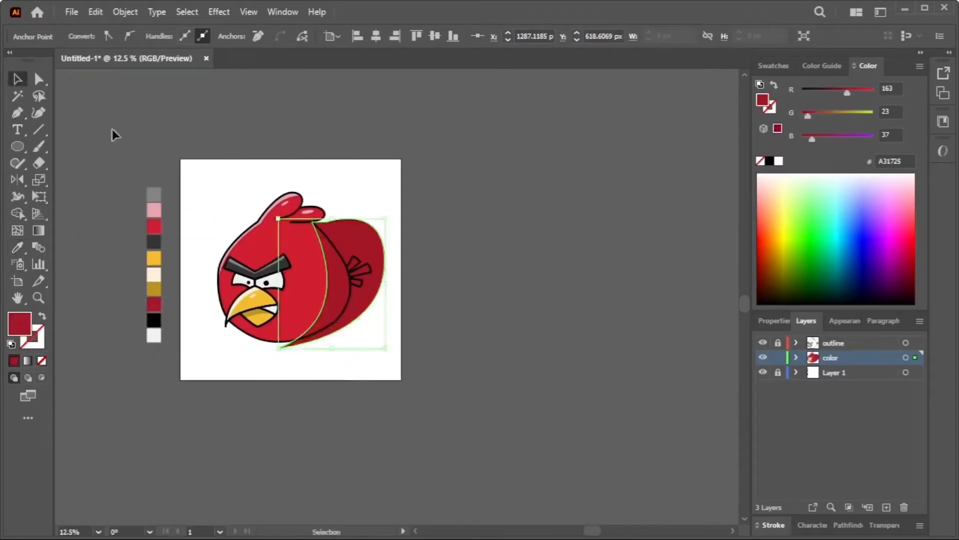
pyautogui.click(219, 194)
# Trim the dark red shadow outside the body with the Shape Builder tool, using the red body shape, and clear the selection.
pyautogui.scroll(1, 309, 261)
pyautogui.click(385, 233)
pyautogui.keyDown('shift'); pyautogui.click(259, 235); pyautogui.keyUp('shift')
pyautogui.click(19, 214)
pyautogui.keyDown('alt'); pyautogui.click(378, 236); pyautogui.keyUp('alt')
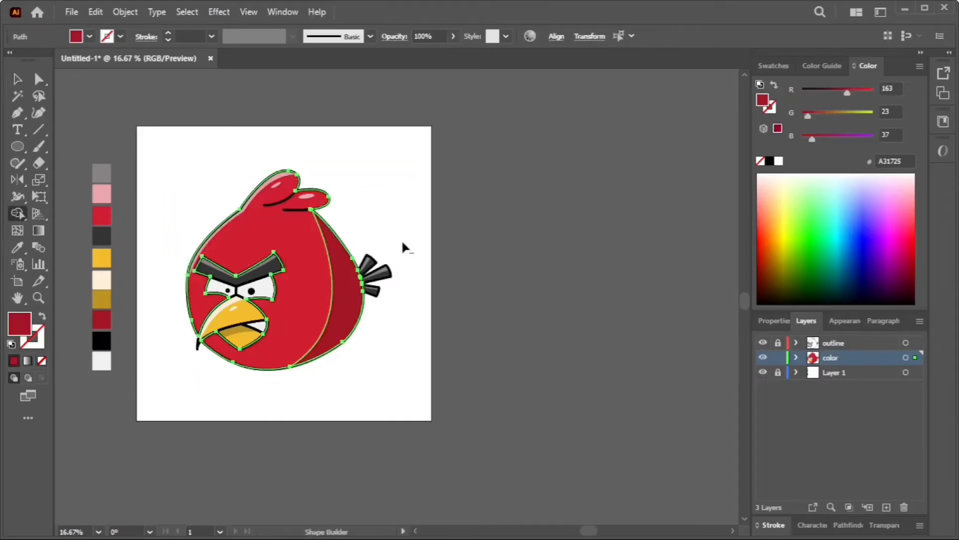
pyautogui.click(18, 79)
pyautogui.click(84, 94)
# Sample the off-white swatch F1F1F1 and draw a closed curved belly shape across the bird's underside with the Pen tool.
pyautogui.moveTo(368, 337); pyautogui.dragTo(544, 370)
pyautogui.scroll(2, 432, 329)
pyautogui.scroll(-2, 540, 404)
pyautogui.click(17, 248)
pyautogui.click(267, 369)
pyautogui.click(17, 113)
pyautogui.scroll(1, 357, 423)
pyautogui.moveTo(392, 343); pyautogui.dragTo(298, 375)
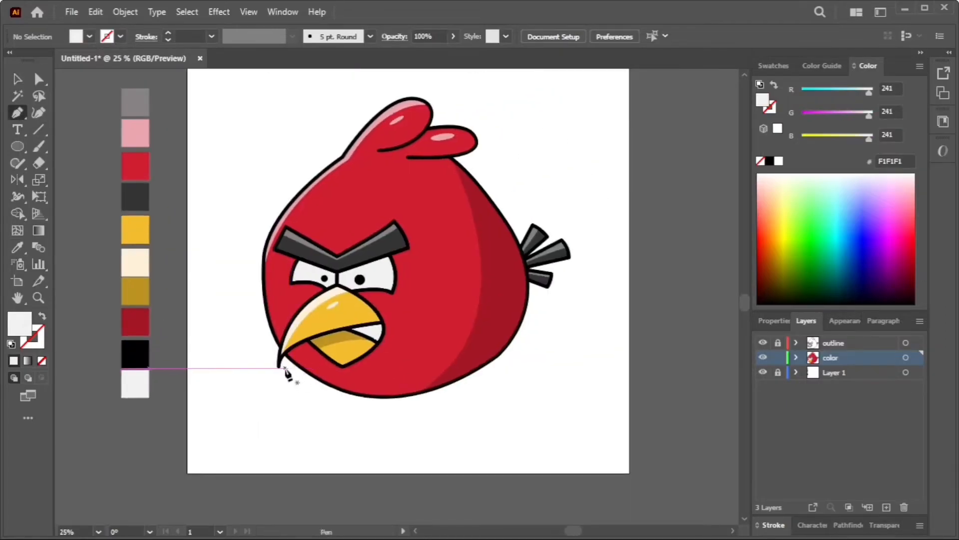
pyautogui.click(285, 369)
pyautogui.moveTo(535, 362); pyautogui.dragTo(680, 436)
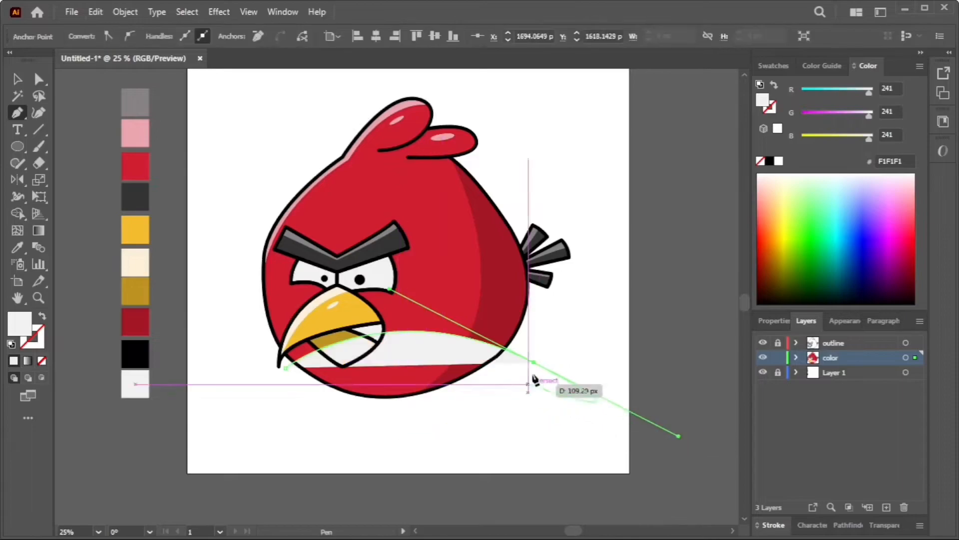
pyautogui.moveTo(285, 368); pyautogui.dragTo(235, 274)
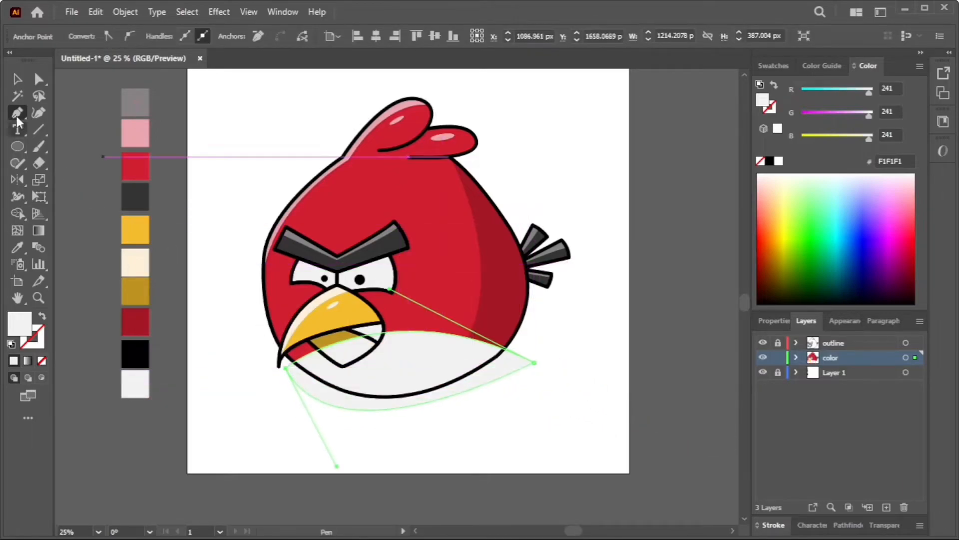
# Trim the off-white belly shape outside the body with the Shape Builder tool, using the red body shape.
pyautogui.press('v')
pyautogui.keyDown('shift'); pyautogui.click(439, 298); pyautogui.keyUp('shift')
pyautogui.click(18, 213)
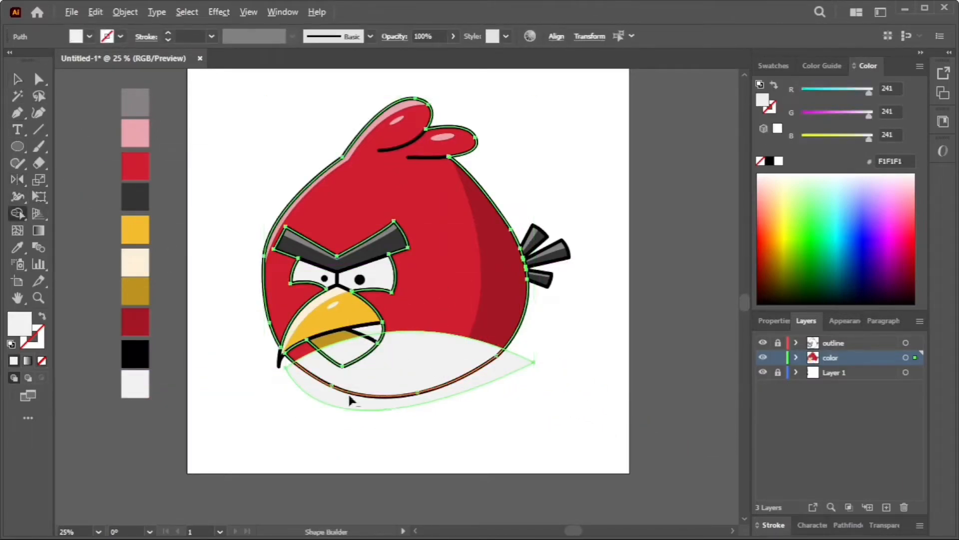
pyautogui.keyDown('alt'); pyautogui.click(464, 389); pyautogui.keyUp('alt')
# Select the off-white belly, move it behind the beak and dark red shadow but above the red body, and clear the selection.
pyautogui.press('q')
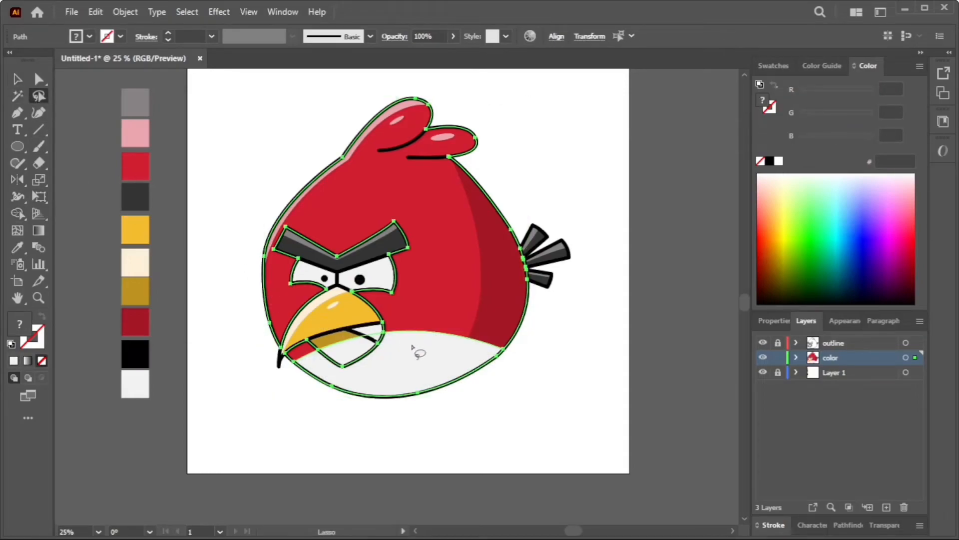
pyautogui.click(38, 113)
pyautogui.click(428, 366)
pyautogui.click(18, 79)
pyautogui.click(425, 375)
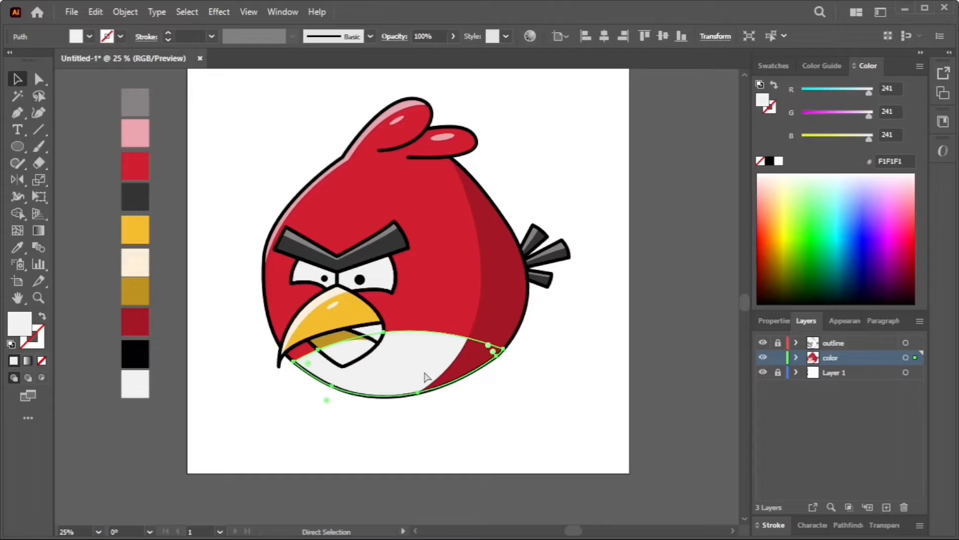
pyautogui.hotkey('ctrl', 'shift', '[')
pyautogui.hotkey('ctrl', ']')
pyautogui.click(543, 436)
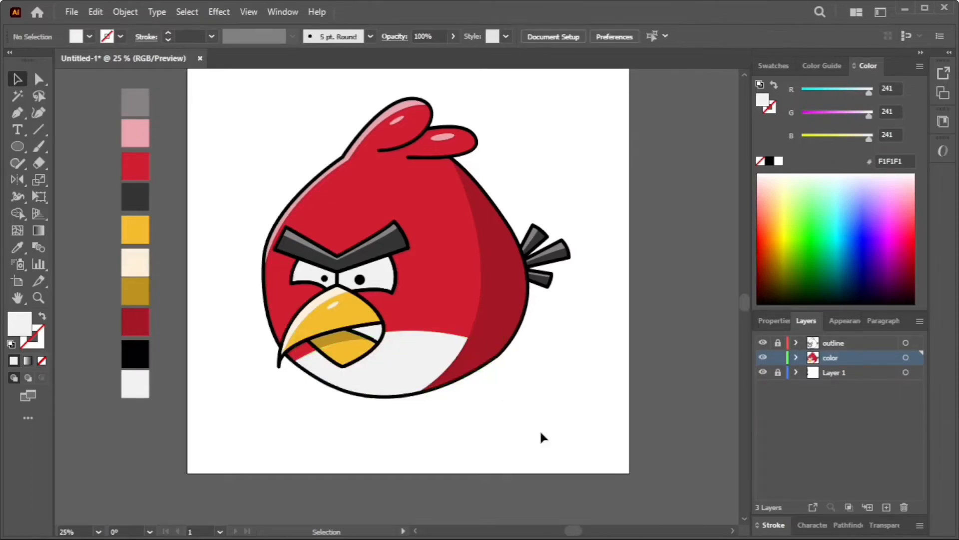
# Set the dark red body shadow's opacity to 23% and clear the selection.
pyautogui.click(524, 303)
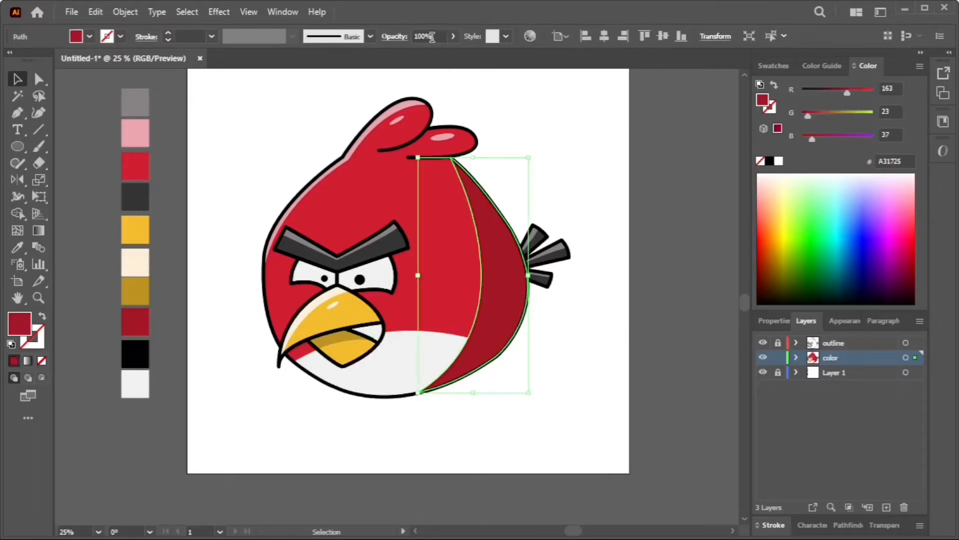
pyautogui.write('45')
pyautogui.press('Return')
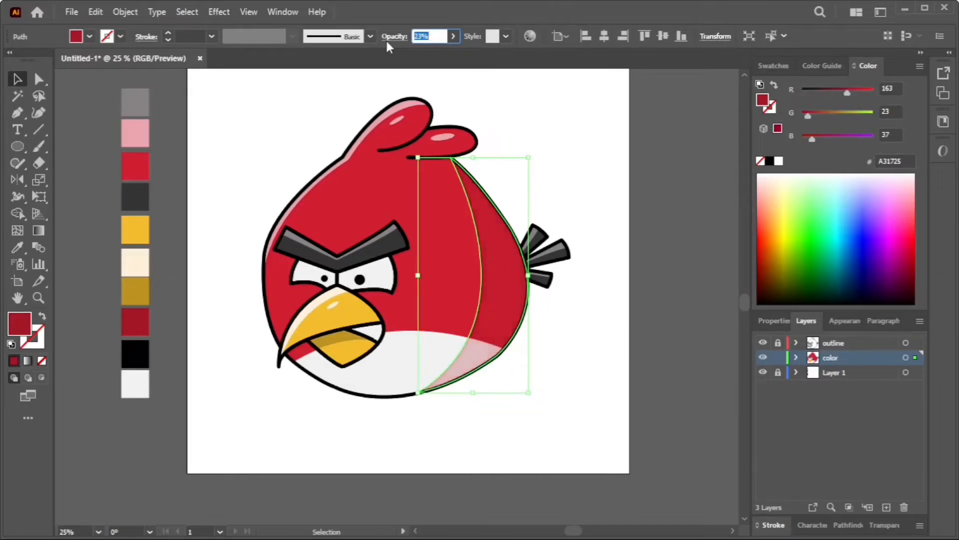
pyautogui.click(644, 349)
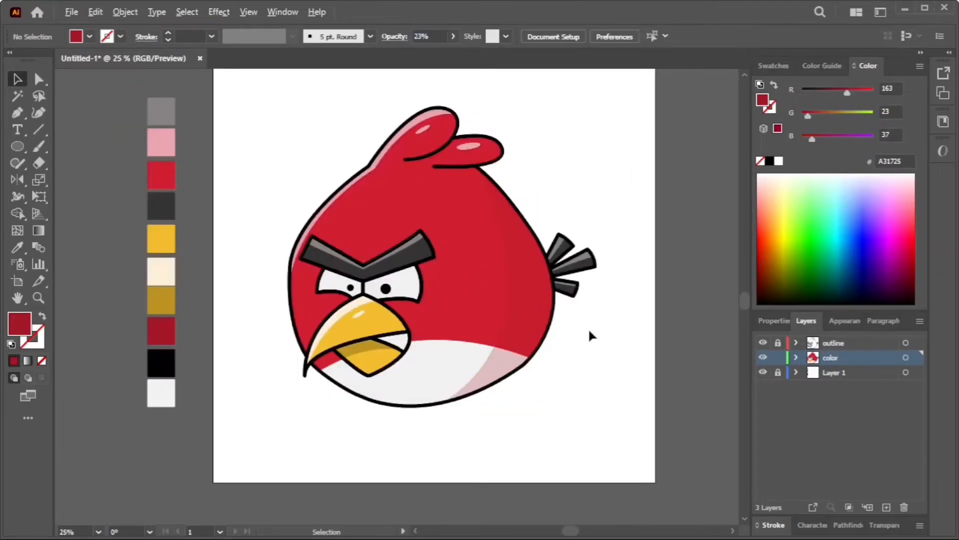
# Set the dark red body shadow's opacity to 37% and clear the selection.
pyautogui.click(530, 240)
pyautogui.click(424, 36)
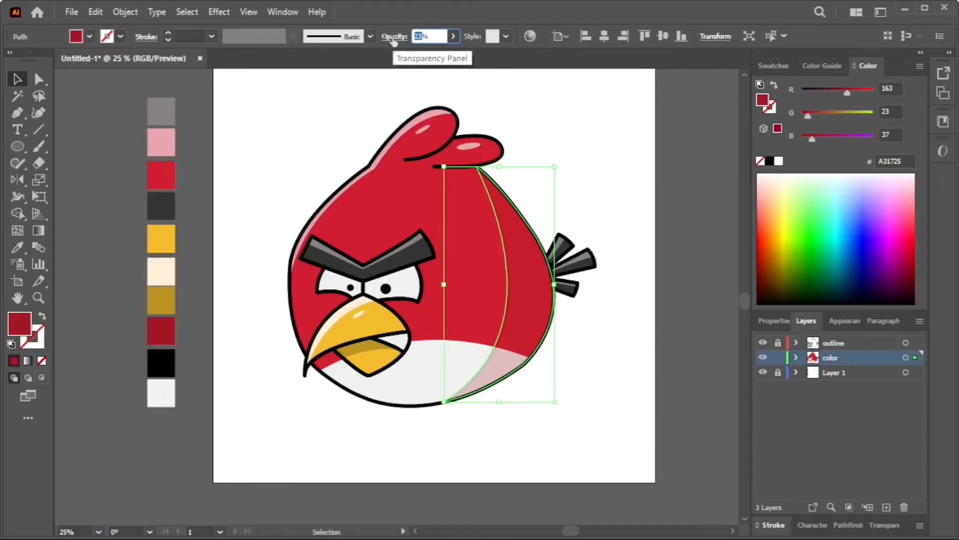
pyautogui.press('Up')
pyautogui.click(598, 379)
pyautogui.scroll(-1, 598, 379)
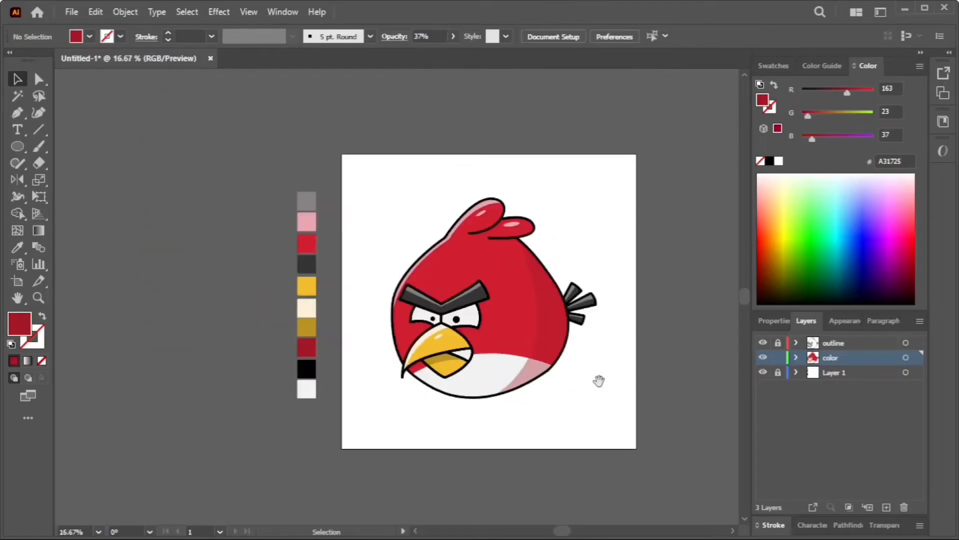
pyautogui.moveTo(598, 381); pyautogui.dragTo(523, 374)
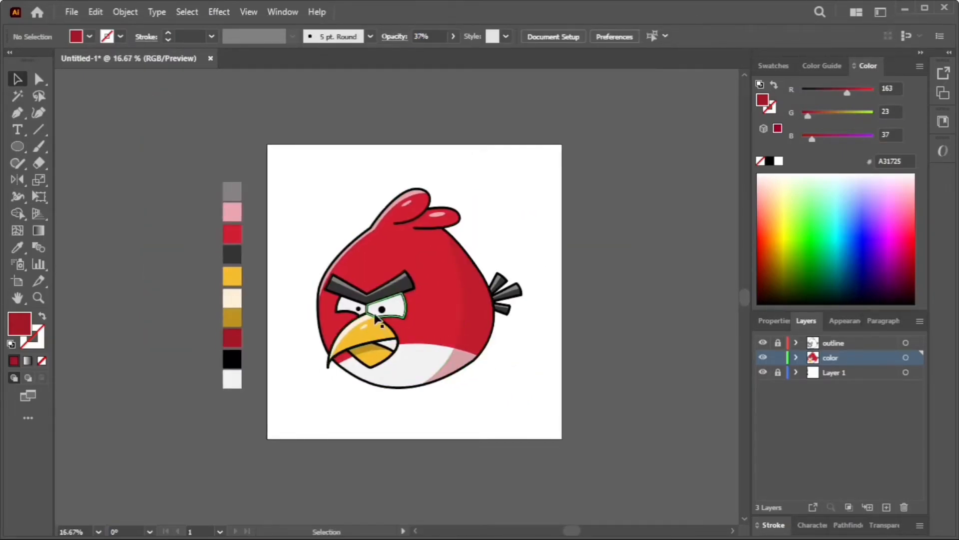
# Add a smaller circle over the upper left of the left pupil and fill it with the eye's off-white F1F1F1.
pyautogui.scroll(6, 402, 307)
pyautogui.click(235, 318)
pyautogui.moveTo(235, 318); pyautogui.dragTo(223, 309)
pyautogui.scroll(3, 230, 310)
pyautogui.moveTo(243, 367); pyautogui.dragTo(221, 345)
pyautogui.press('i')
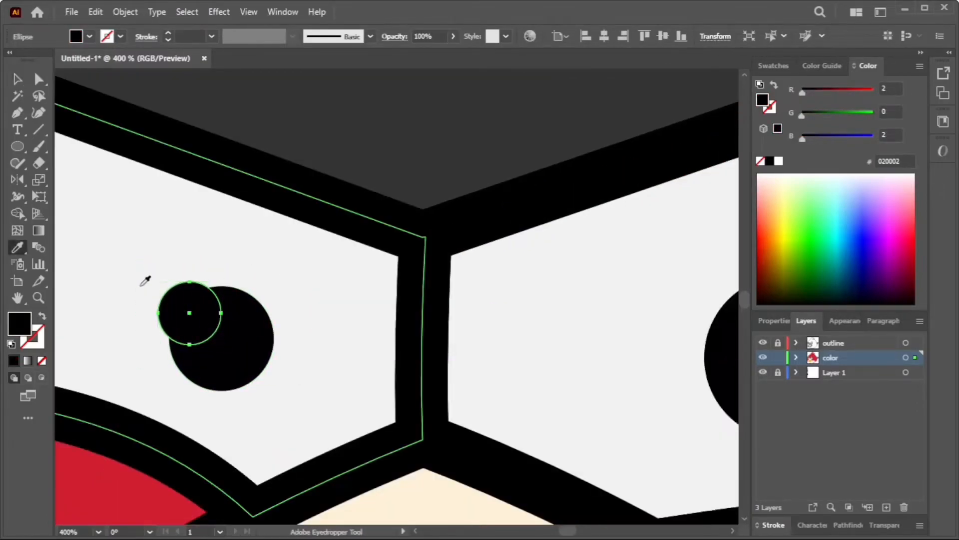
pyautogui.click(135, 268)
pyautogui.keyDown('ctrl'); pyautogui.click(302, 340); pyautogui.keyUp('ctrl')
pyautogui.scroll(-8, 303, 340)
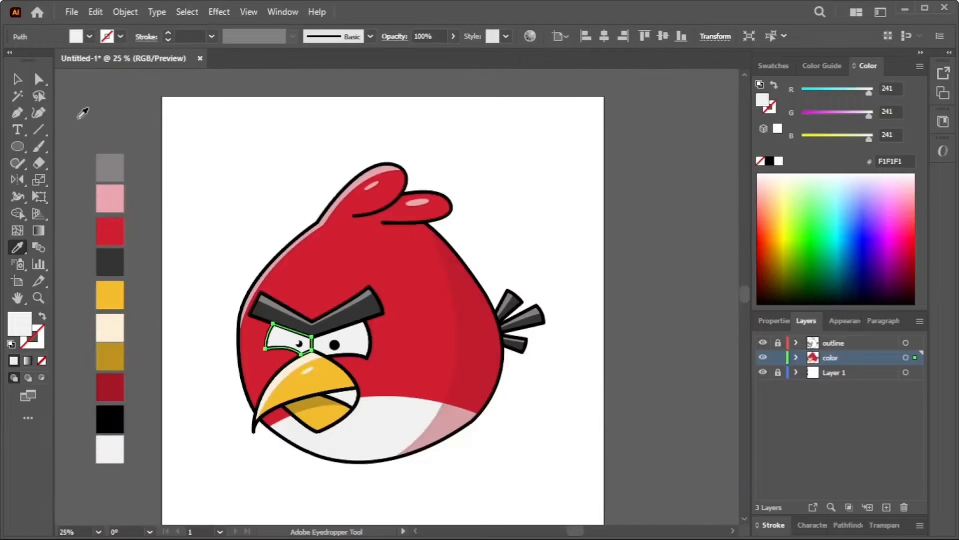
# Add a matching off-white F1F1F1 circle over the upper left of the right pupil and clear the selection.
pyautogui.click(15, 78)
pyautogui.click(343, 346)
pyautogui.scroll(6, 343, 345)
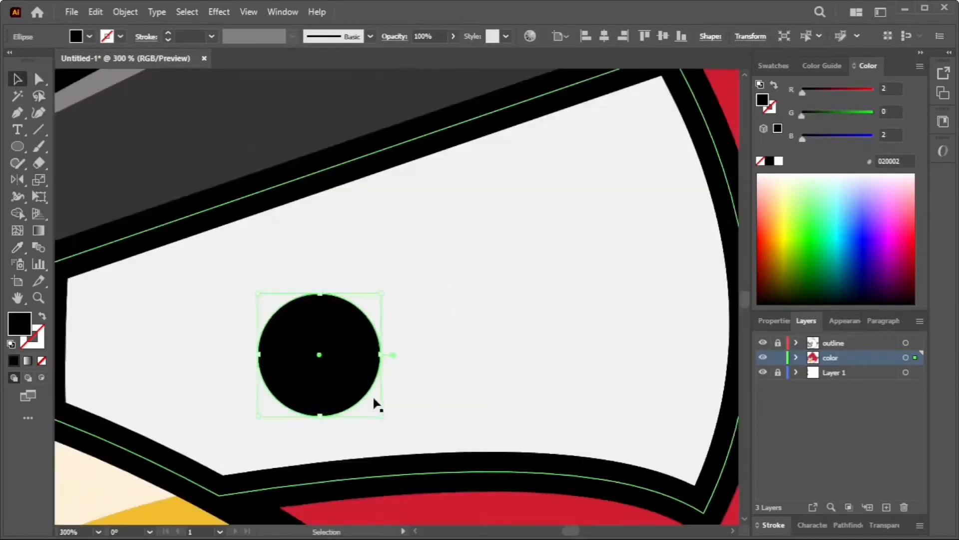
pyautogui.moveTo(350, 386); pyautogui.dragTo(332, 362)
pyautogui.press('i')
pyautogui.click(432, 315)
pyautogui.scroll(-5, 447, 329)
pyautogui.scroll(-3, 457, 332)
pyautogui.hotkey('ctrl', 'shift', 'a')
pyautogui.scroll(1, 490, 403)
pyautogui.moveTo(557, 466); pyautogui.dragTo(516, 466)
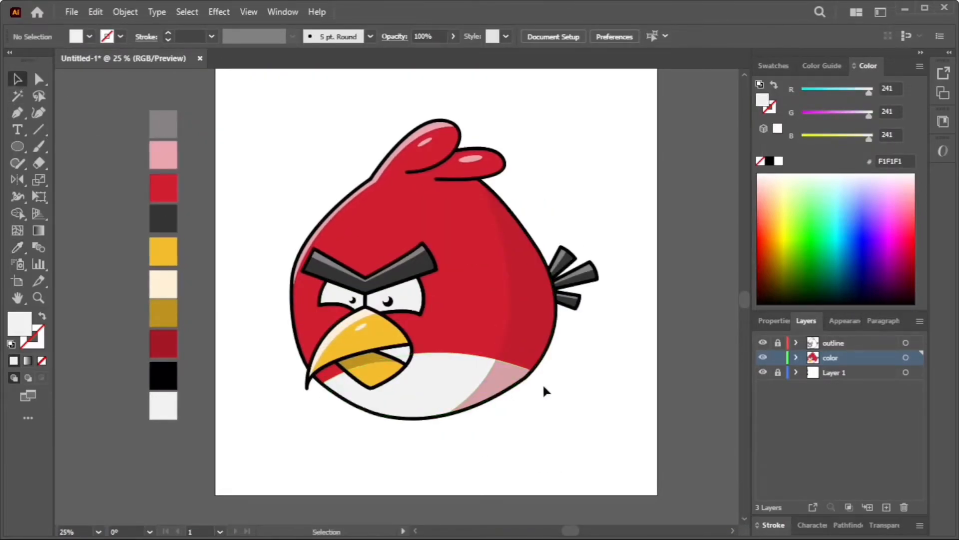
# Try to separate the shaded part of the belly with the Shape Builder tool, using the shadow and belly shapes.
pyautogui.click(511, 379)
pyautogui.keyDown('shift'); pyautogui.click(474, 373); pyautogui.keyUp('shift')
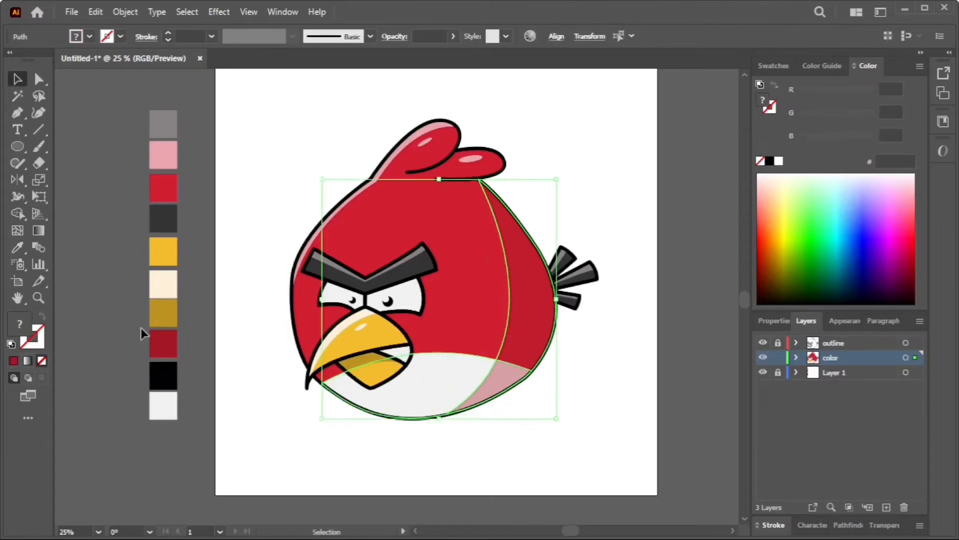
pyautogui.click(17, 215)
pyautogui.click(498, 373)
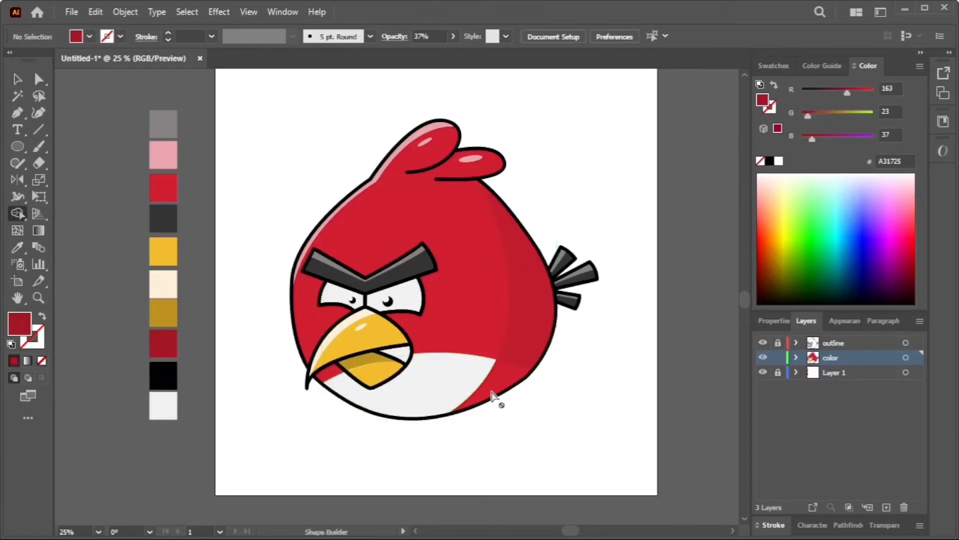
pyautogui.click(17, 80)
pyautogui.click(244, 195)
pyautogui.press('space')
pyautogui.moveTo(590, 382); pyautogui.dragTo(562, 383)
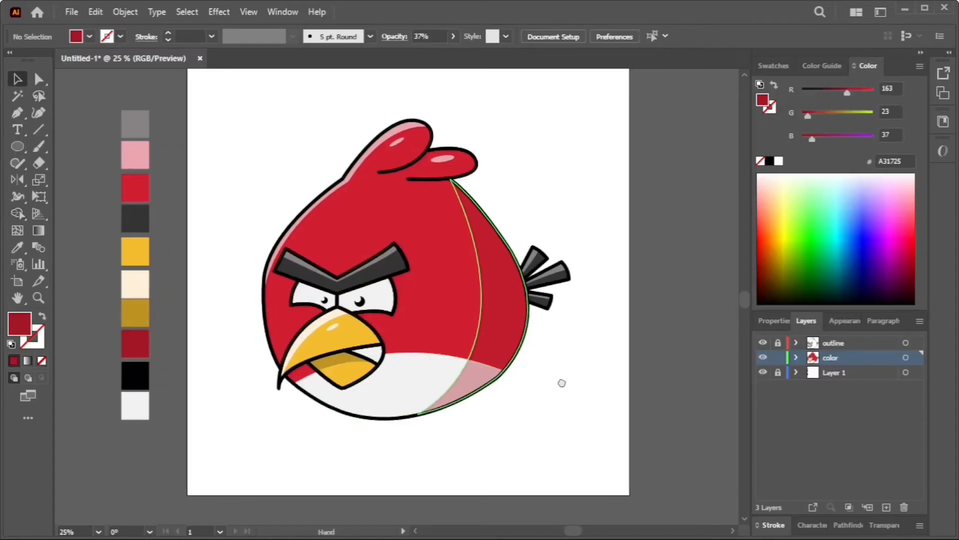
# Draw a small upright ellipse in dark red A31725 on the cheek left of the left eye and adjust its position.
pyautogui.scroll(3, 224, 296)
pyautogui.moveTo(349, 302); pyautogui.dragTo(380, 358)
pyautogui.click(17, 79)
pyautogui.click(273, 314)
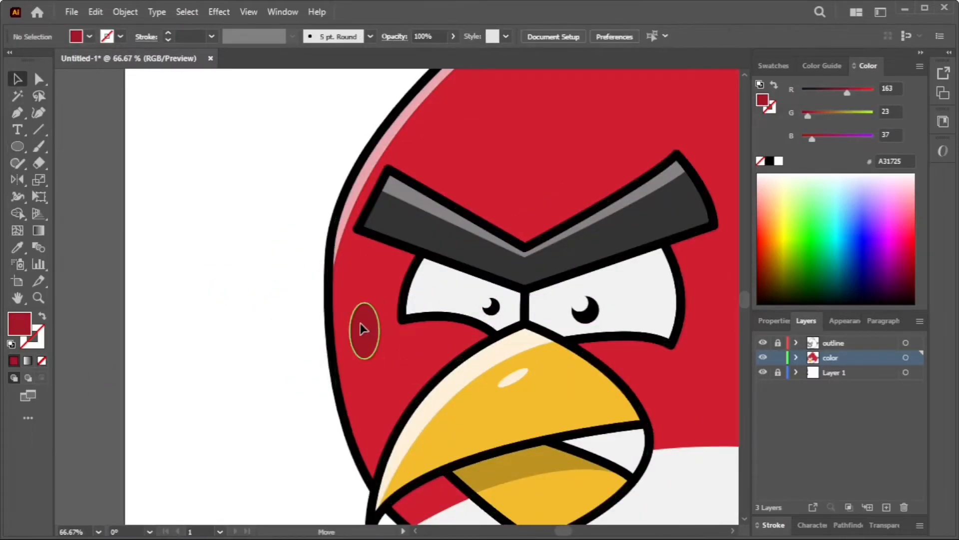
pyautogui.moveTo(361, 325); pyautogui.dragTo(355, 326)
pyautogui.click(245, 324)
# Add a row of three dark red ellipses, decreasing in size, on the cheek right of the right eye.
pyautogui.scroll(-4, 244, 324)
pyautogui.press('space')
pyautogui.moveTo(278, 340); pyautogui.dragTo(516, 348)
pyautogui.scroll(2, 233, 346)
pyautogui.click(586, 360)
pyautogui.scroll(1, 558, 365)
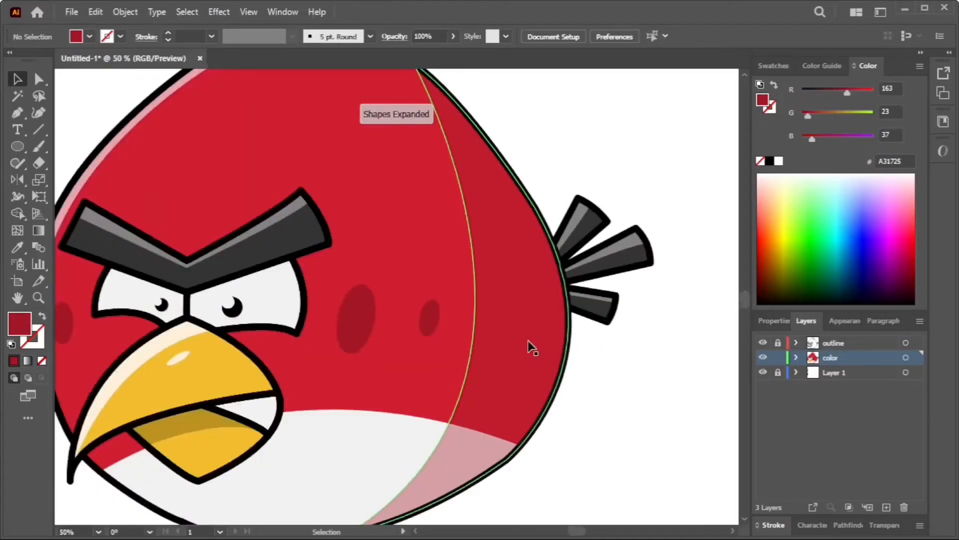
pyautogui.click(491, 322)
pyautogui.moveTo(436, 320); pyautogui.dragTo(458, 324)
pyautogui.click(460, 321)
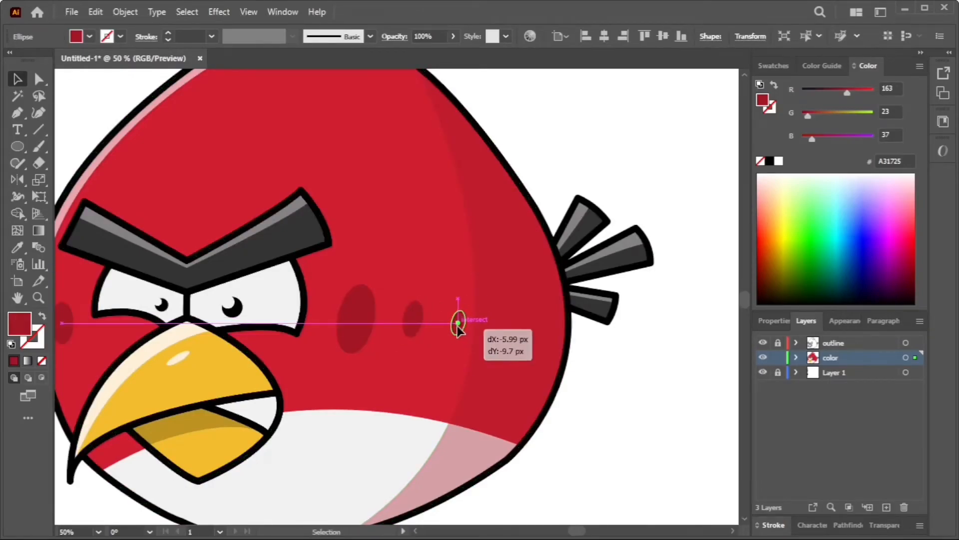
pyautogui.click(601, 376)
pyautogui.scroll(-3, 586, 424)
pyautogui.scroll(1, 477, 330)
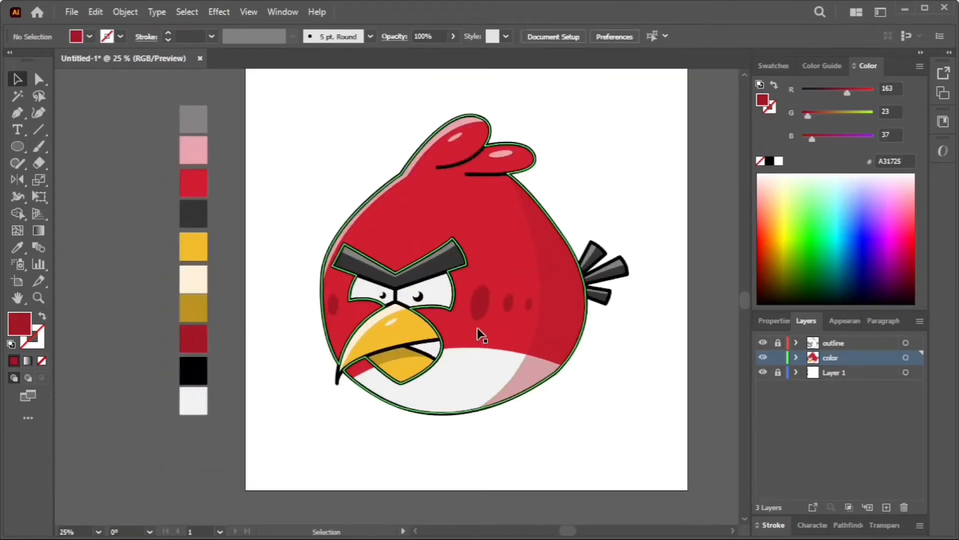
# Set the dark red body shadow's opacity to 100% and clear the selection.
pyautogui.click(559, 338)
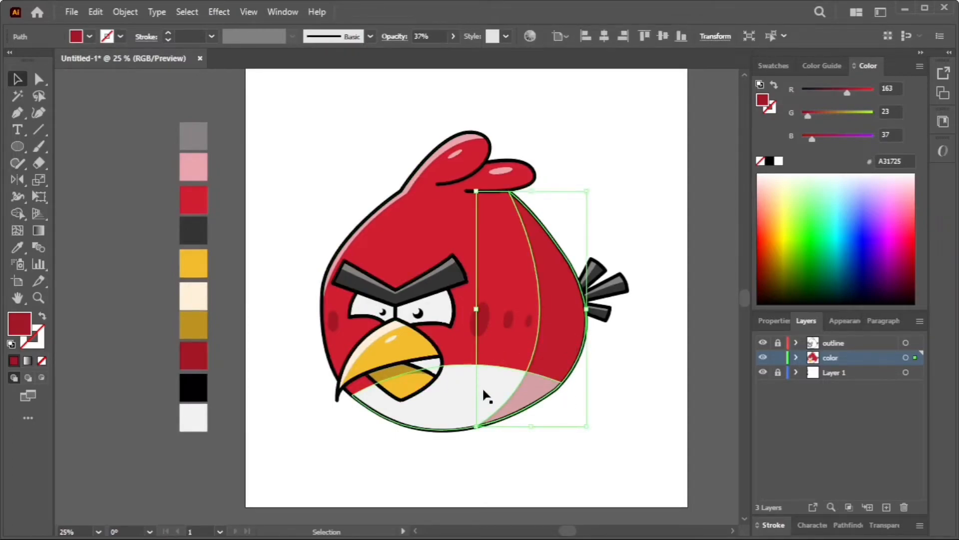
pyautogui.click(594, 332)
pyautogui.click(570, 331)
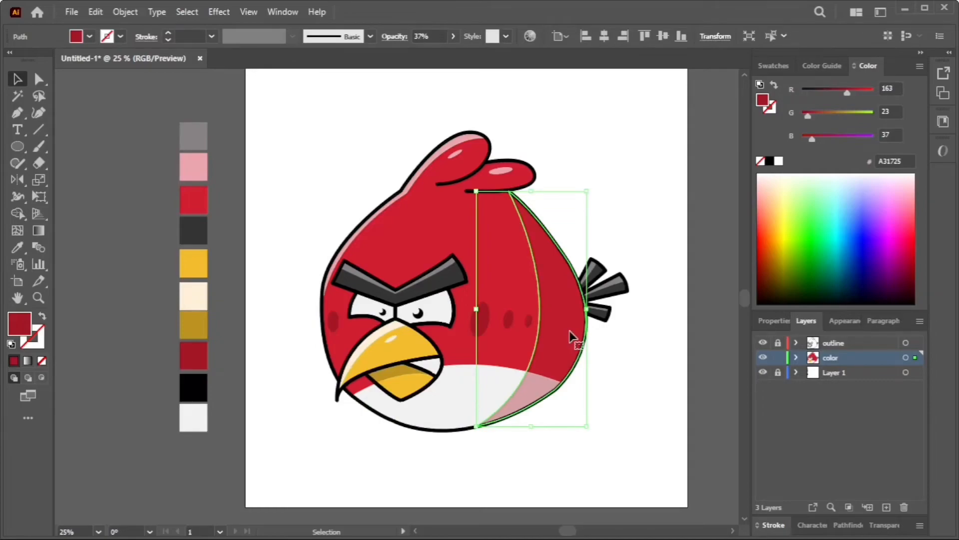
pyautogui.click(486, 444)
pyautogui.click(553, 353)
pyautogui.moveTo(426, 36); pyautogui.dragTo(379, 40)
pyautogui.write('100')
pyautogui.press('Return')
pyautogui.click(588, 328)
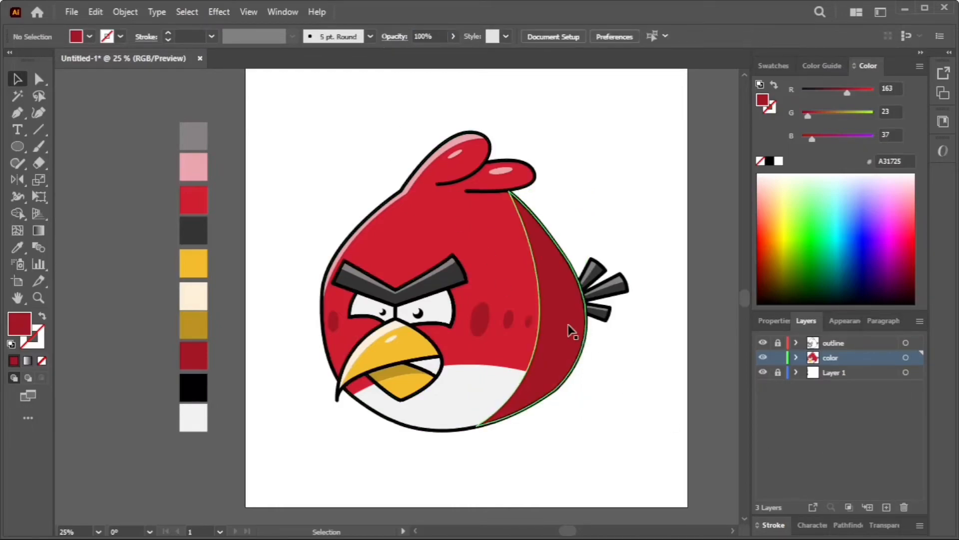
# Lower the dark red body shadow's opacity to 13% and clear the selection.
pyautogui.click(578, 333)
pyautogui.press('Down')
pyautogui.press('Down')
pyautogui.press('Down')
pyautogui.press('Down')
pyautogui.press('Down')
pyautogui.press('Down')
pyautogui.press('Down')
pyautogui.press('Down')
pyautogui.press('Down')
pyautogui.press('Down')
pyautogui.press('Down')
pyautogui.press('Down')
pyautogui.press('Down')
pyautogui.press('Down')
pyautogui.press('Down')
pyautogui.press('Down')
pyautogui.press('Down')
pyautogui.press('Down')
pyautogui.press('Down')
pyautogui.press('Down')
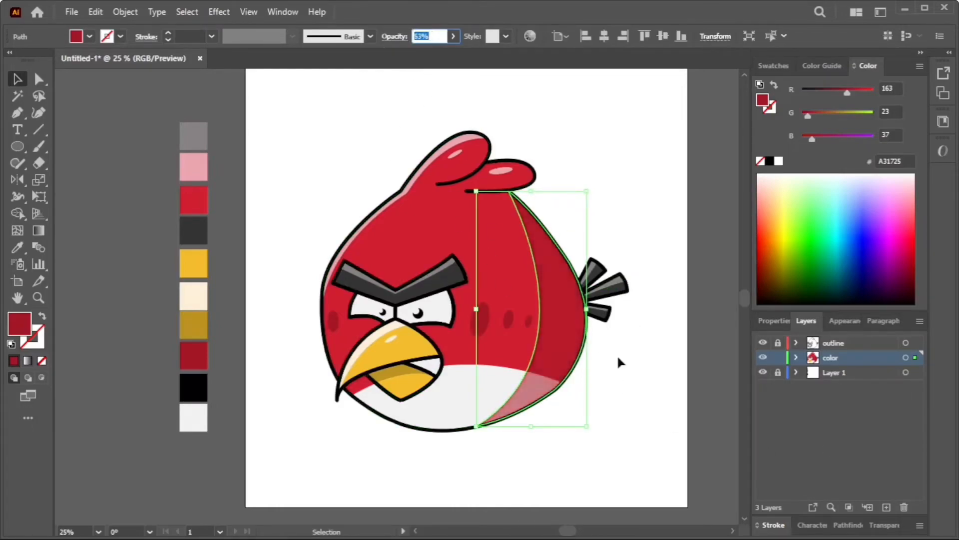
pyautogui.click(618, 361)
pyautogui.hotkey('ctrl', '-')
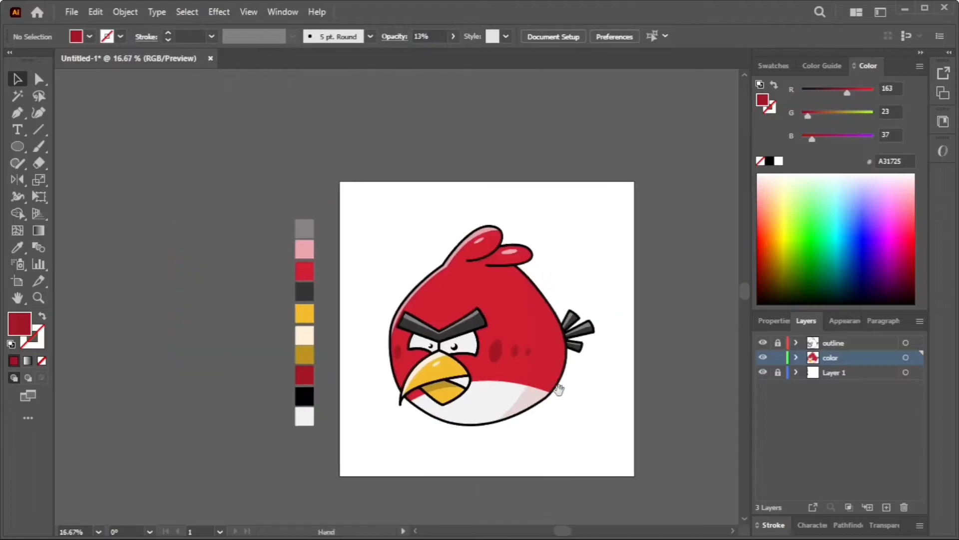
# Set the dark red body shadow's opacity to 20% and clear the selection.
pyautogui.click(552, 372)
pyautogui.click(607, 399)
pyautogui.click(562, 377)
pyautogui.write('0')
pyautogui.press('Return')
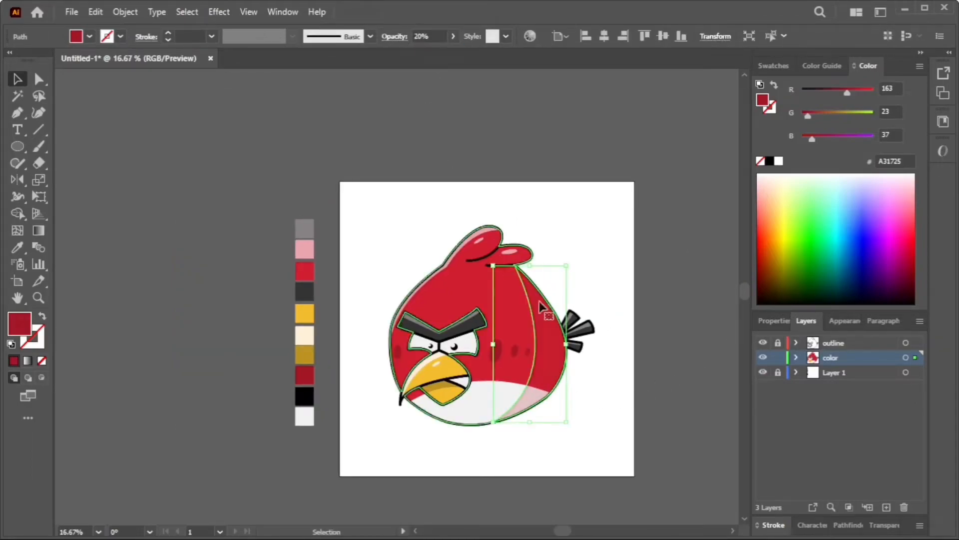
pyautogui.click(583, 386)
pyautogui.moveTo(584, 387); pyautogui.dragTo(547, 390)
pyautogui.scroll(1, 540, 368)
# Fill the body shadow with the sampled black swatch 020002, set its opacity to 20%, and clear the selection.
pyautogui.click(525, 373)
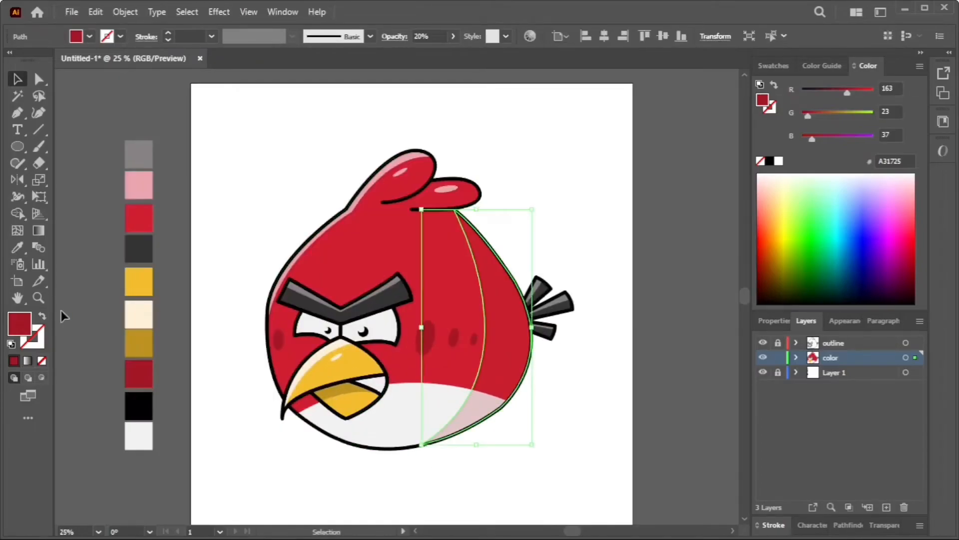
pyautogui.click(17, 247)
pyautogui.click(138, 404)
pyautogui.write('v')
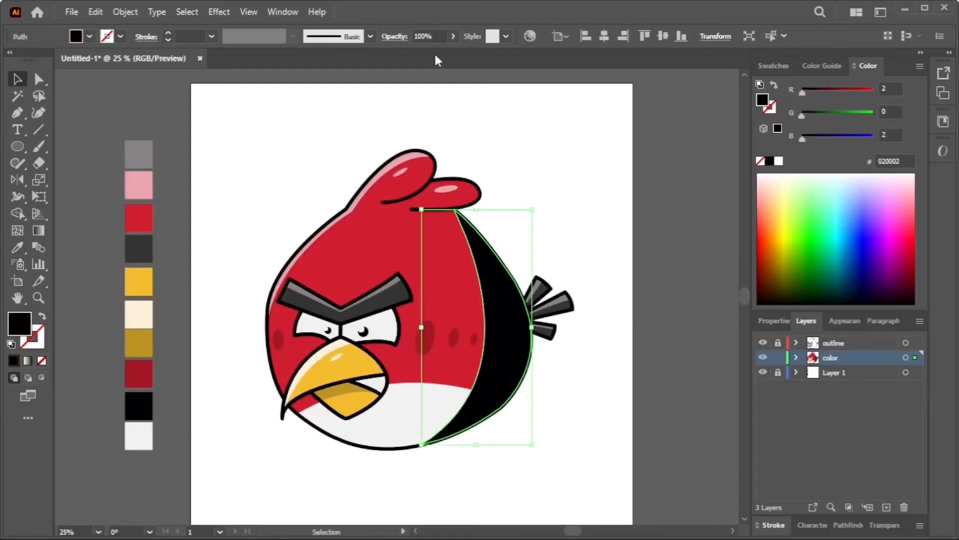
pyautogui.write('20')
pyautogui.press('Return')
pyautogui.click(689, 348)
pyautogui.scroll(-1, 595, 436)
# Examine the pink highlight along the body's outline at close range with the Direct Selection tool.
pyautogui.scroll(2, 364, 357)
pyautogui.scroll(3, 335, 319)
pyautogui.click(340, 290)
pyautogui.click(38, 79)
pyautogui.scroll(-3, 295, 385)
pyautogui.scroll(3, 299, 438)
pyautogui.scroll(-3, 298, 349)
pyautogui.click(208, 204)
pyautogui.press('v')
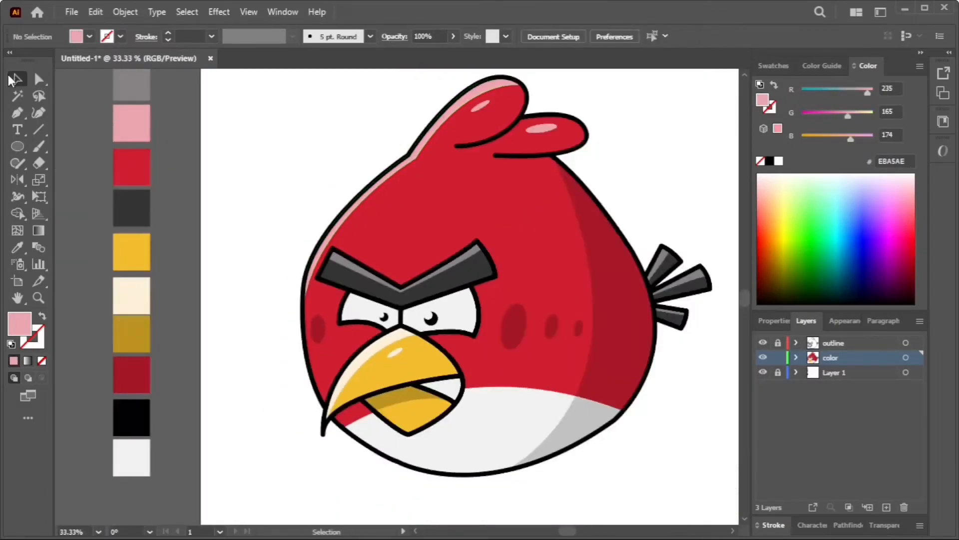
# Rotate the three tilted dark red cheek spots right of the eye upright and clear the selection.
pyautogui.click(514, 328)
pyautogui.scroll(1, 534, 303)
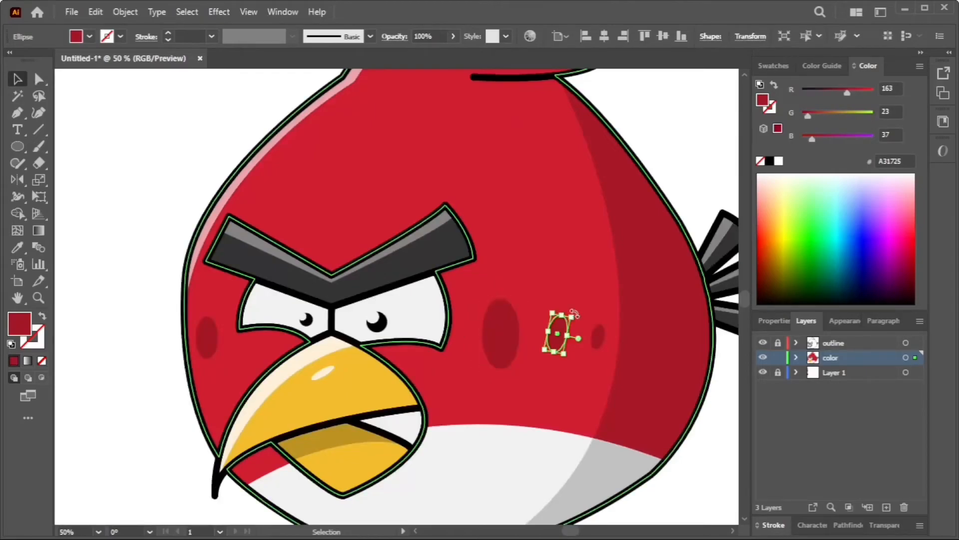
pyautogui.click(599, 334)
pyautogui.scroll(2, 611, 322)
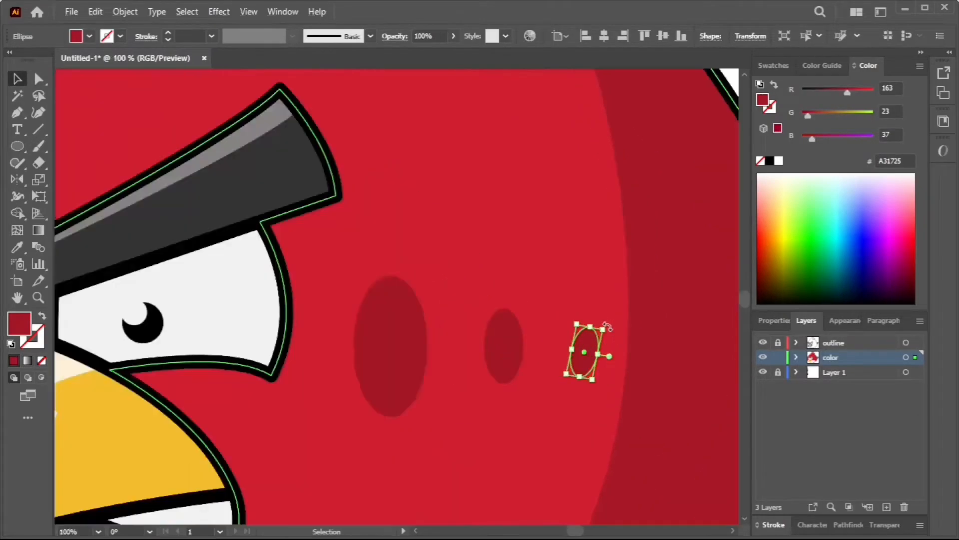
pyautogui.moveTo(609, 325); pyautogui.dragTo(602, 319)
pyautogui.scroll(-3, 602, 319)
pyautogui.click(297, 336)
pyautogui.scroll(-2, 298, 336)
pyautogui.moveTo(298, 337); pyautogui.dragTo(307, 340)
# Create a new layer directly above Layer 1 and draw a dark red A31725 rectangle on it covering the artboard.
pyautogui.click(857, 372)
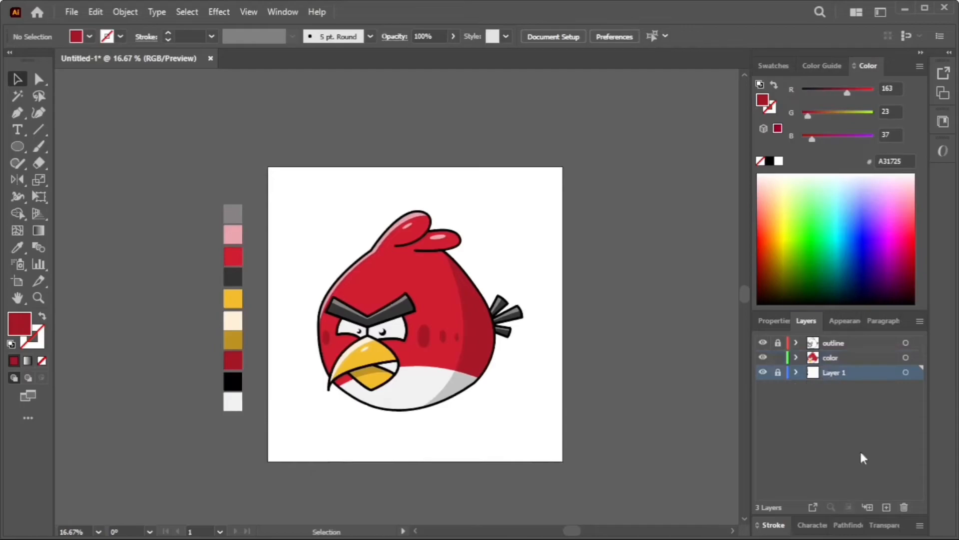
pyautogui.click(886, 508)
pyautogui.moveTo(24, 145); pyautogui.dragTo(55, 147)
pyautogui.moveTo(268, 163); pyautogui.dragTo(567, 461)
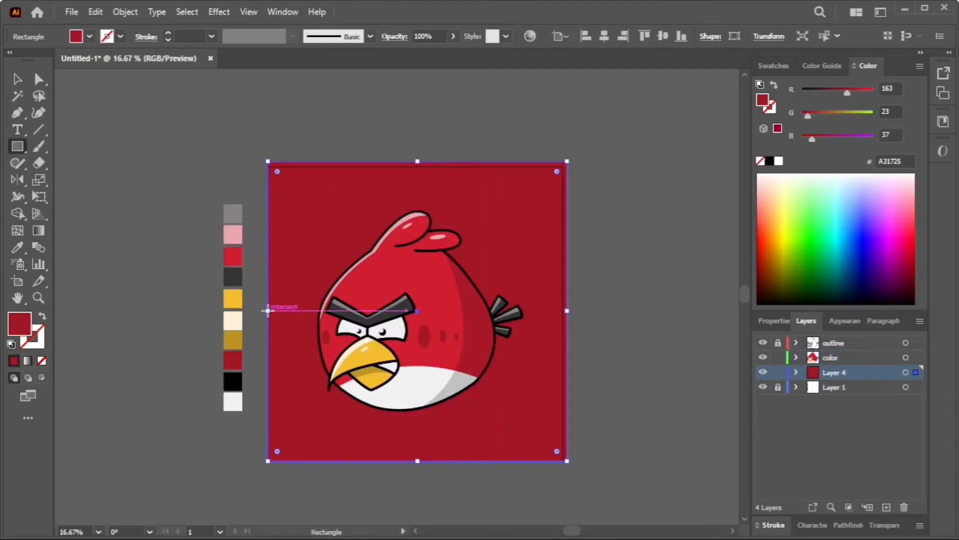
# Extend the background rectangle's left edge past the artboard edge and clear the selection.
pyautogui.scroll(2, 268, 311)
pyautogui.moveTo(268, 313); pyautogui.dragTo(260, 316)
pyautogui.scroll(-1, 258, 316)
pyautogui.click(17, 80)
pyautogui.click(155, 198)
pyautogui.scroll(-1, 155, 197)
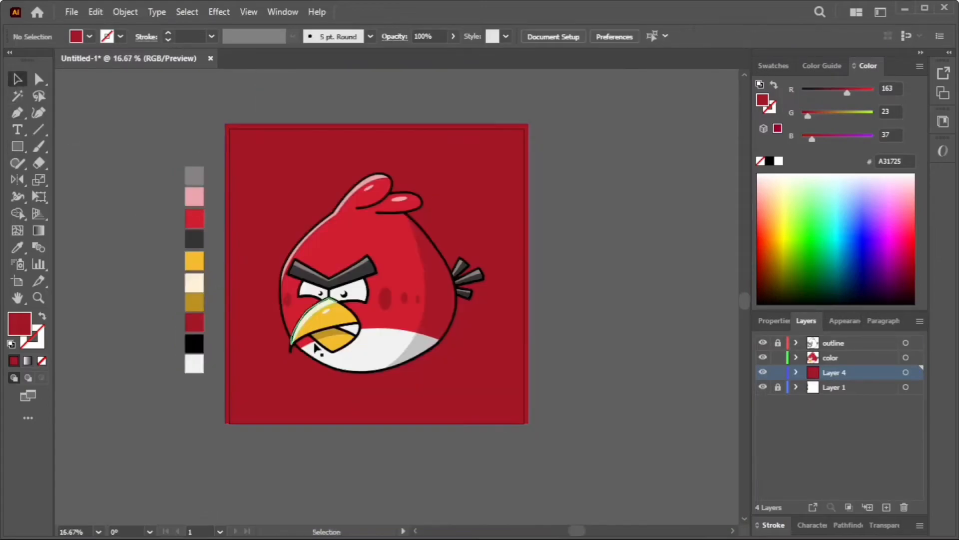
# Fill the background rectangle with the bird's body red D11F32.
pyautogui.click(469, 406)
pyautogui.press('i')
pyautogui.click(397, 270)
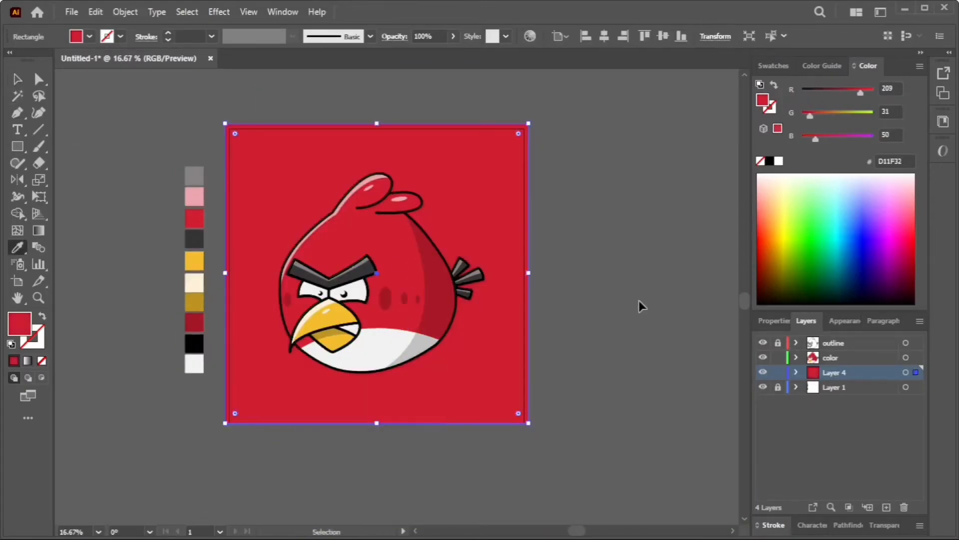
# Clear the background rectangle's selection and lock its layer, Layer 4.
pyautogui.keyDown('ctrl'); pyautogui.click(639, 300); pyautogui.keyUp('ctrl')
pyautogui.scroll(-2, 645, 360)
pyautogui.scroll(1, 630, 363)
pyautogui.moveTo(621, 373); pyautogui.dragTo(622, 384)
pyautogui.scroll(1, 522, 310)
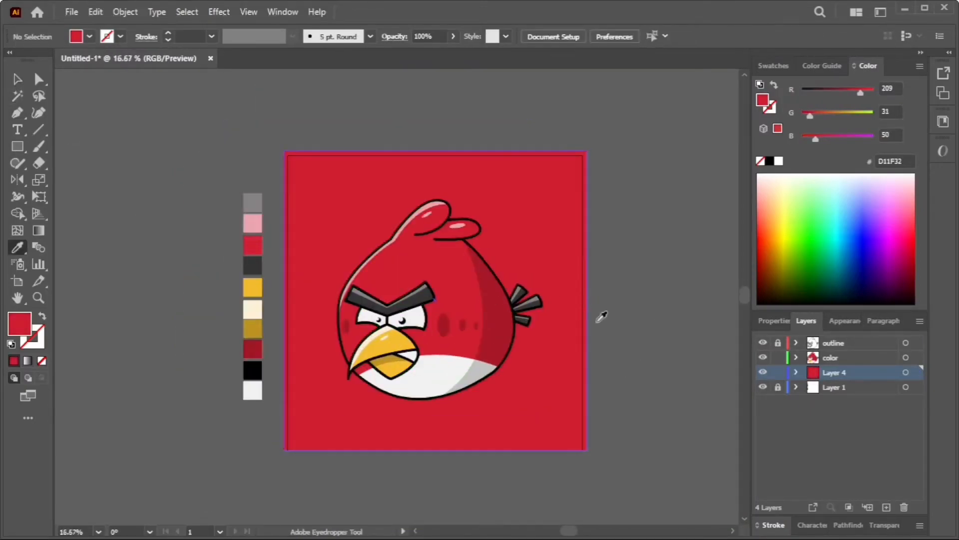
pyautogui.click(762, 388)
pyautogui.scroll(1, 512, 286)
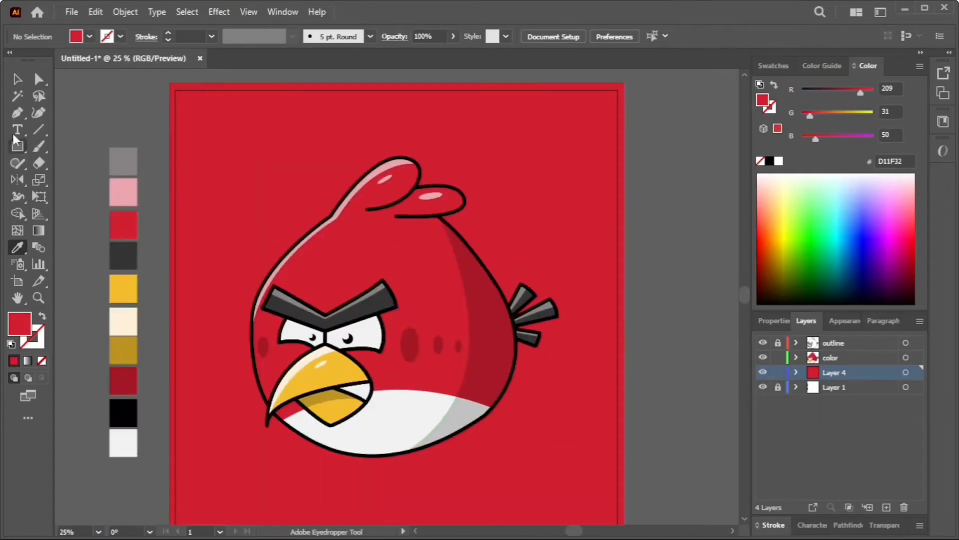
# Delete the pink highlight that runs along the outline of the head and front crest feather.
pyautogui.press('a')
pyautogui.scroll(1, 225, 268)
pyautogui.scroll(1, 225, 268)
pyautogui.click(344, 259)
pyautogui.scroll(-1, 344, 260)
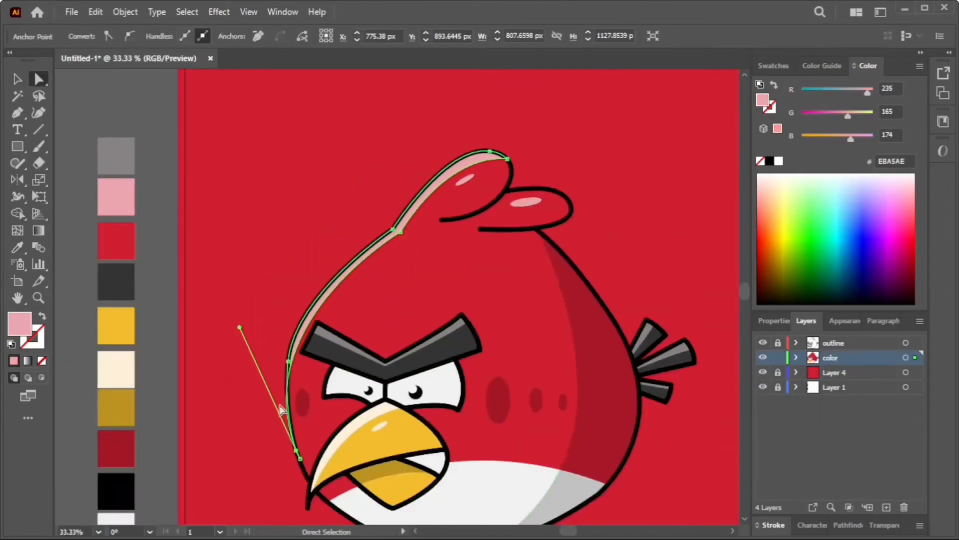
pyautogui.press('Delete')
pyautogui.press('Delete')
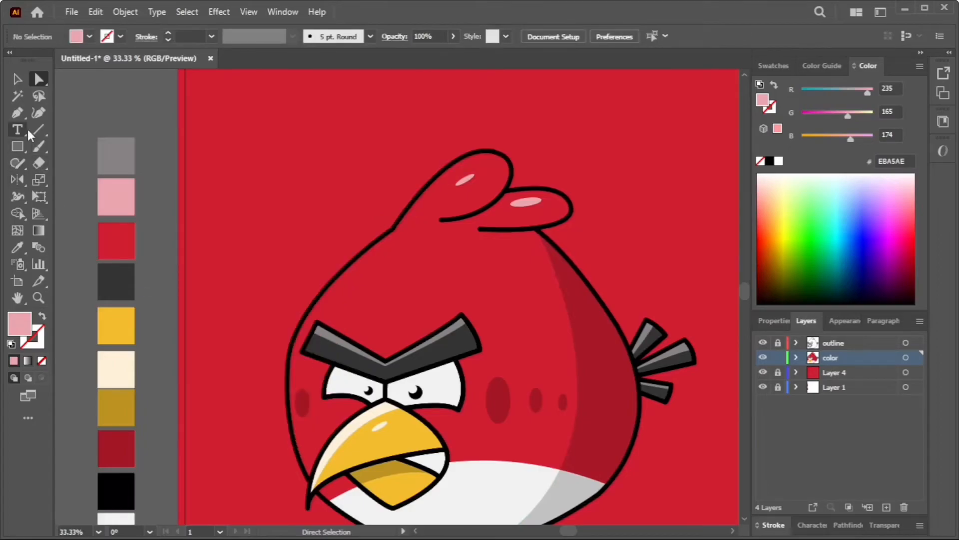
# Draw a closed pink EBA5AE Pen shape with a wider inner edge along the head and crest, extending beyond the outline.
pyautogui.scroll(-1, 360, 240)
pyautogui.scroll(2, 489, 253)
pyautogui.scroll(-2, 331, 297)
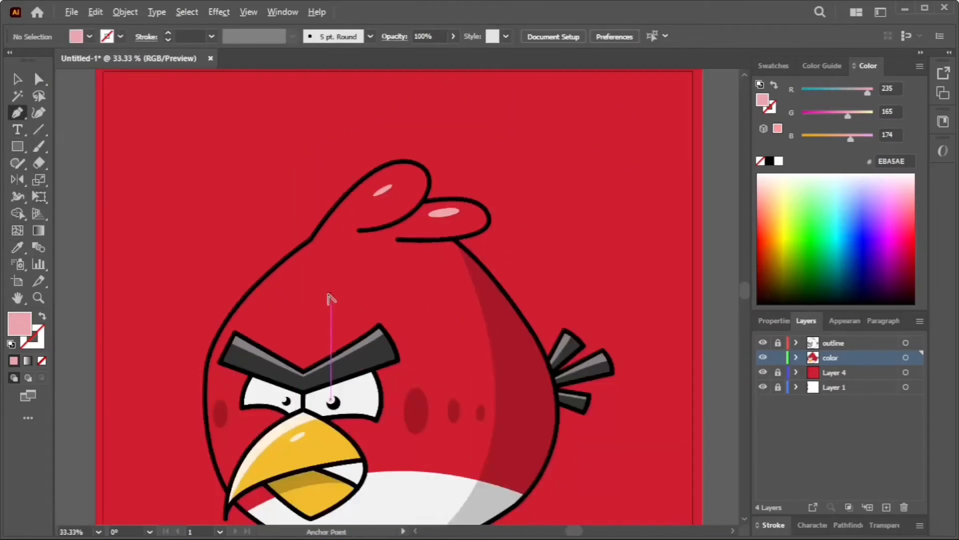
pyautogui.click(207, 427)
pyautogui.moveTo(245, 309); pyautogui.dragTo(413, 179)
pyautogui.moveTo(422, 166); pyautogui.dragTo(484, 172)
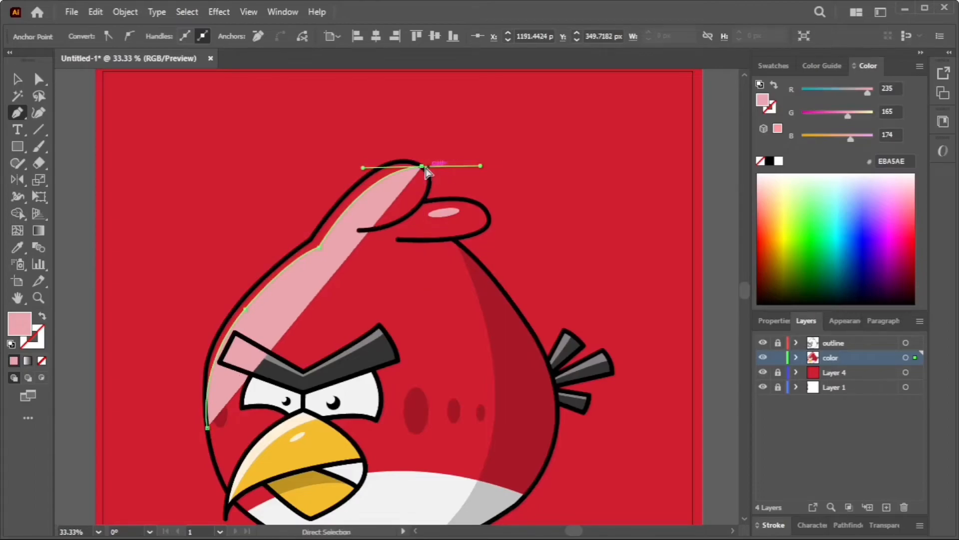
pyautogui.moveTo(342, 156); pyautogui.dragTo(300, 192)
pyautogui.click(235, 253)
pyautogui.click(191, 325)
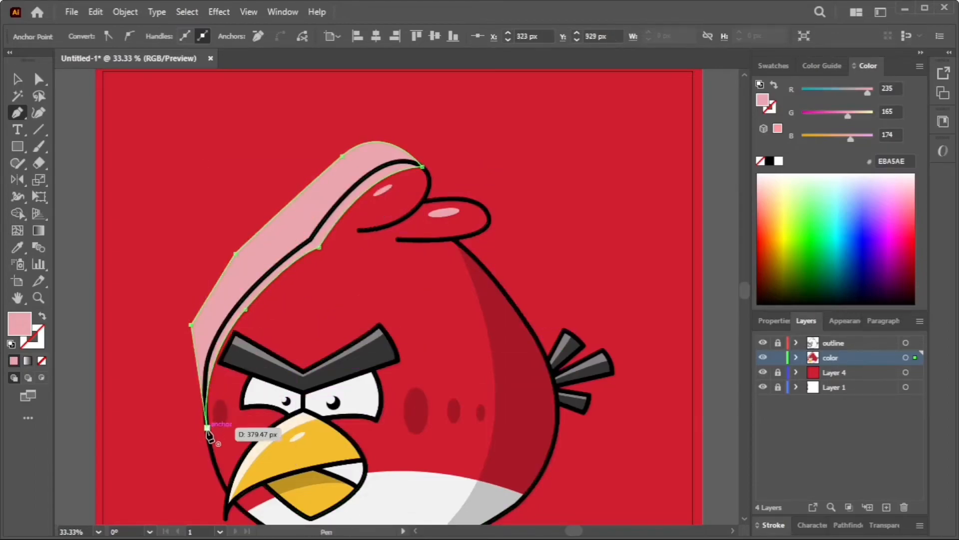
pyautogui.moveTo(219, 434); pyautogui.dragTo(219, 434)
# Trim off the part of the pink highlight outside the body outline using Shape Builder and clear the selection.
pyautogui.click(17, 84)
pyautogui.keyDown('shift'); pyautogui.click(280, 305); pyautogui.keyUp('shift')
pyautogui.click(18, 214)
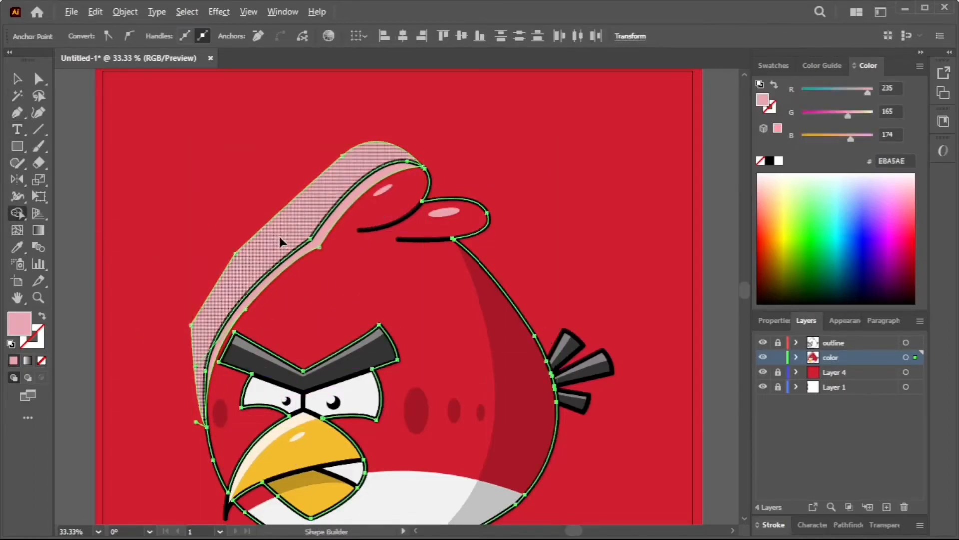
pyautogui.keyDown('alt'); pyautogui.click(280, 239); pyautogui.keyUp('alt')
pyautogui.click(19, 80)
pyautogui.click(228, 236)
pyautogui.scroll(-2, 232, 241)
pyautogui.scroll(-1, 648, 345)
pyautogui.moveTo(580, 380)
pyautogui.mouseDown()
pyautogui.moveTo(648, 345)
pyautogui.moveTo(564, 388)
pyautogui.mouseUp()
pyautogui.scroll(1, 575, 375)
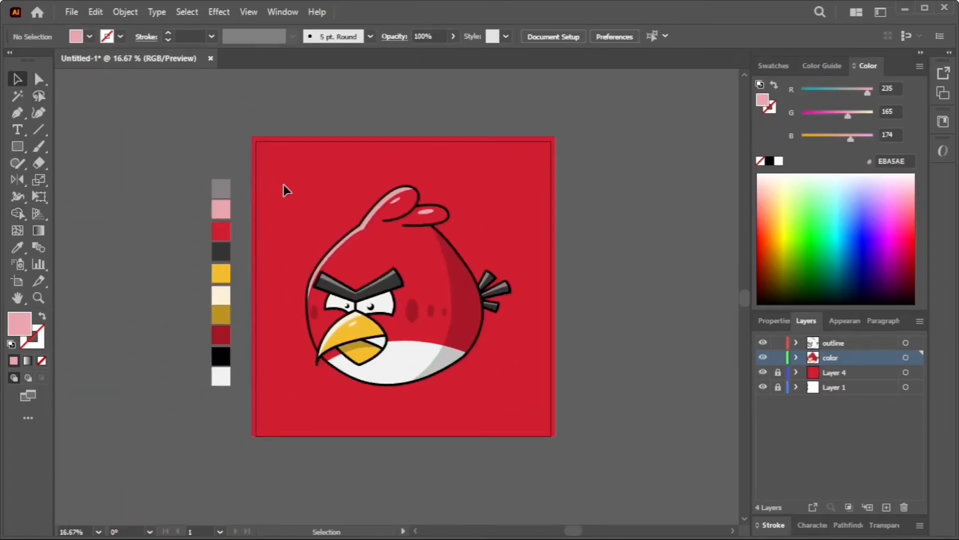
pyautogui.scroll(2, 300, 380)
pyautogui.click(337, 340)
pyautogui.scroll(1, 419, 364)
pyautogui.scroll(2, 272, 349)
pyautogui.click(269, 340)
pyautogui.scroll(-3, 270, 337)
pyautogui.scroll(-1, 284, 375)
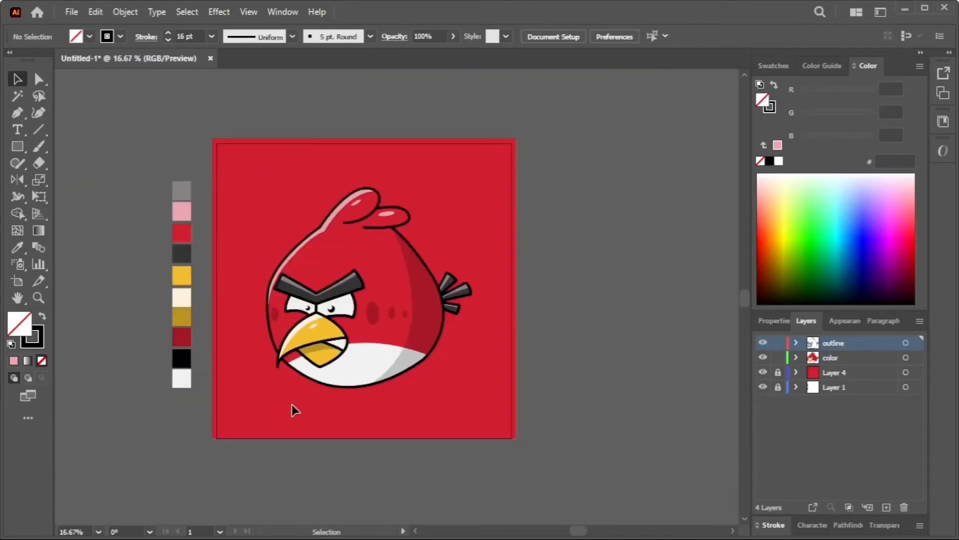
# Duplicate the cream highlight spot on the upper beak as a smaller spot near the beak's lower edge.
pyautogui.scroll(4, 325, 332)
pyautogui.moveTo(295, 318); pyautogui.dragTo(356, 340)
pyautogui.scroll(3, 356, 347)
pyautogui.scroll(3, 382, 349)
pyautogui.scroll(-10, 356, 354)
pyautogui.click(313, 411)
pyautogui.scroll(1, 312, 412)
# Place copies of the small cream highlight spot on the white belly and on the red forehead.
pyautogui.moveTo(302, 417); pyautogui.dragTo(306, 471)
pyautogui.scroll(1, 373, 409)
pyautogui.moveTo(383, 387); pyautogui.dragTo(470, 212)
pyautogui.click(565, 223)
pyautogui.scroll(-2, 565, 223)
pyautogui.moveTo(486, 438); pyautogui.dragTo(396, 458)
pyautogui.scroll(4, 443, 263)
# Recolour the small forehead highlight spot with the crest highlight's pink EBA5AE and clear the selection.
pyautogui.press('a')
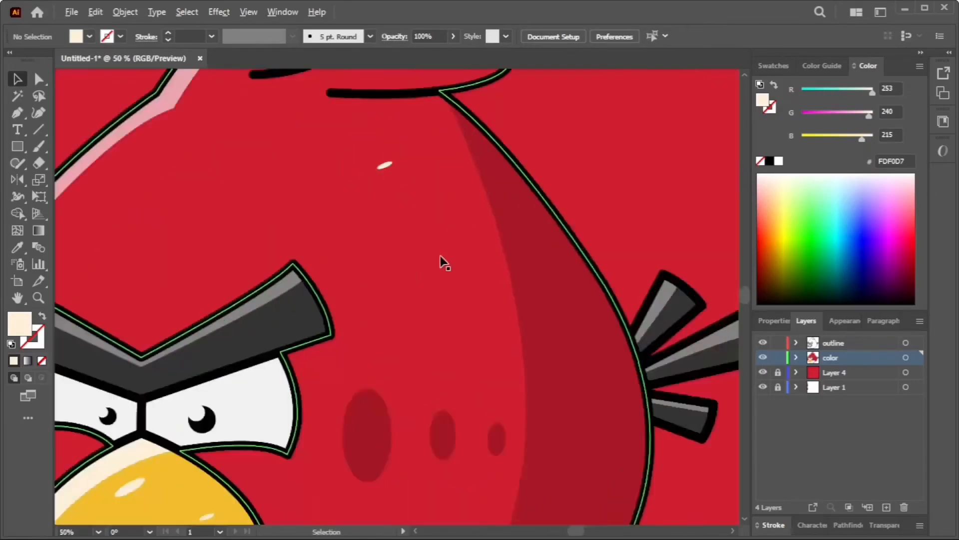
pyautogui.click(389, 166)
pyautogui.scroll(2, 400, 165)
pyautogui.press('i')
pyautogui.click(435, 103)
pyautogui.keyDown('ctrl'); pyautogui.click(563, 220); pyautogui.keyUp('ctrl')
pyautogui.scroll(-5, 563, 220)
pyautogui.moveTo(457, 390); pyautogui.dragTo(313, 443)
pyautogui.click(23, 81)
pyautogui.scroll(1, 329, 285)
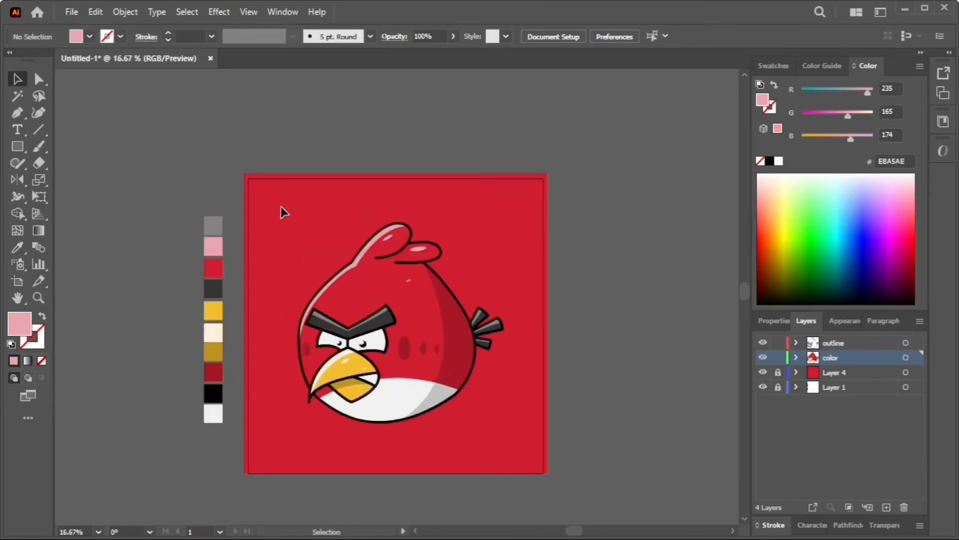
# Select the entire bird and expand both its fills and strokes.
pyautogui.moveTo(525, 455); pyautogui.dragTo(290, 215)
pyautogui.click(125, 12)
pyautogui.click(186, 151)
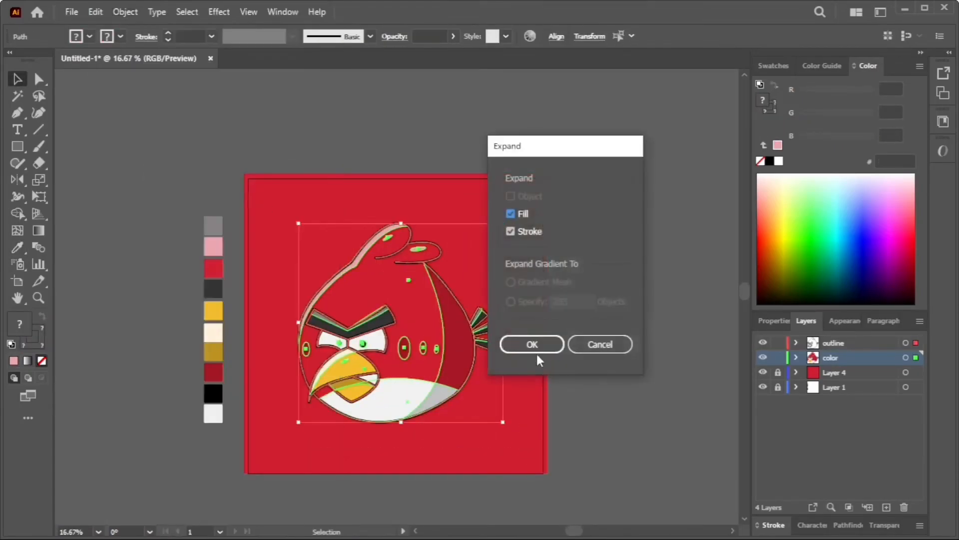
pyautogui.click(536, 353)
pyautogui.click(164, 166)
# Scale the bird down proportionally within the artboard and group all its parts.
pyautogui.scroll(1, 298, 238)
pyautogui.moveTo(502, 446); pyautogui.dragTo(482, 420)
pyautogui.moveTo(375, 351); pyautogui.dragTo(381, 338)
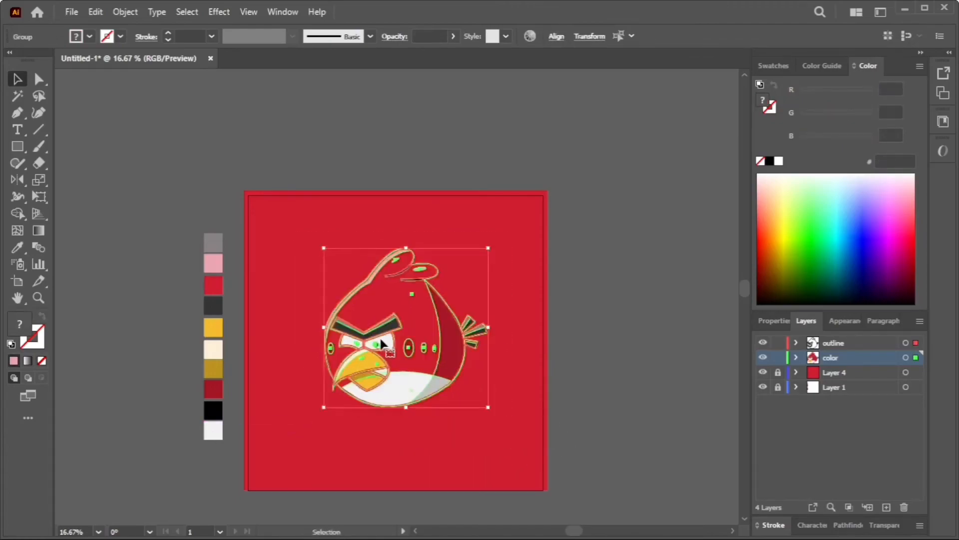
pyautogui.hotkey('ctrl', 'z')
pyautogui.hotkey('ctrl', 'g')
pyautogui.click(574, 382)
# Centre the bird group on the artboard horizontally and vertically and move it slightly upward.
pyautogui.click(448, 345)
pyautogui.click(604, 36)
pyautogui.click(663, 36)
pyautogui.click(601, 315)
pyautogui.moveTo(602, 315); pyautogui.dragTo(612, 305)
pyautogui.moveTo(414, 354); pyautogui.dragTo(448, 296)
# Draw a flat ellipse below the bird as its ground shadow and fill it with the palette's dark red.
pyautogui.click(18, 147)
pyautogui.click(95, 182)
pyautogui.scroll(1, 373, 353)
pyautogui.moveTo(357, 397); pyautogui.dragTo(475, 403)
pyautogui.click(180, 346)
pyautogui.click(17, 80)
pyautogui.click(260, 249)
pyautogui.click(200, 374)
# Round the pink highlight's corner at the notch between head and crest by about 10 px.
pyautogui.scroll(-1, 200, 373)
pyautogui.moveTo(558, 407); pyautogui.dragTo(587, 405)
pyautogui.scroll(1, 340, 242)
pyautogui.scroll(7, 341, 241)
pyautogui.click(360, 276)
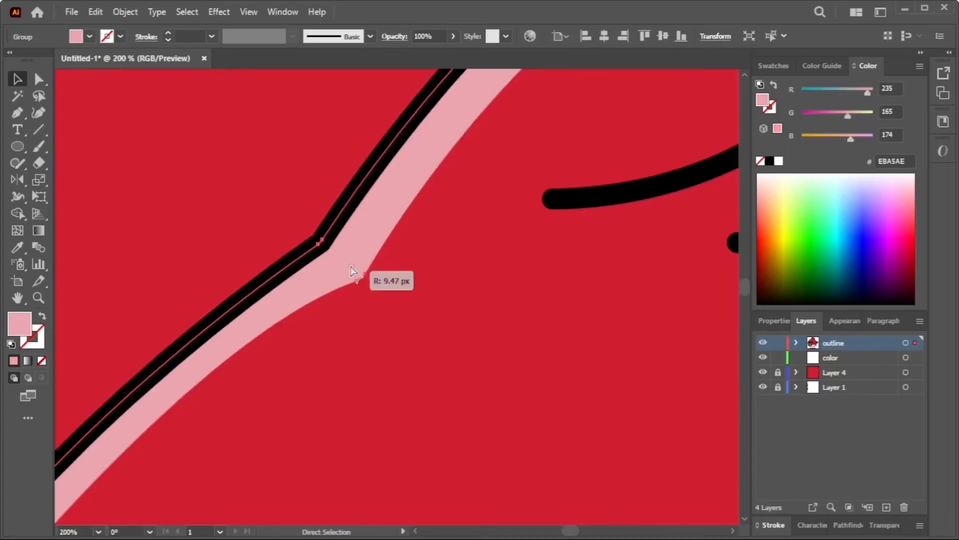
pyautogui.moveTo(328, 252); pyautogui.dragTo(327, 253)
pyautogui.hotkey('ctrl', 'shift', 'a')
pyautogui.scroll(-6, 350, 315)
pyautogui.scroll(-1, 436, 378)
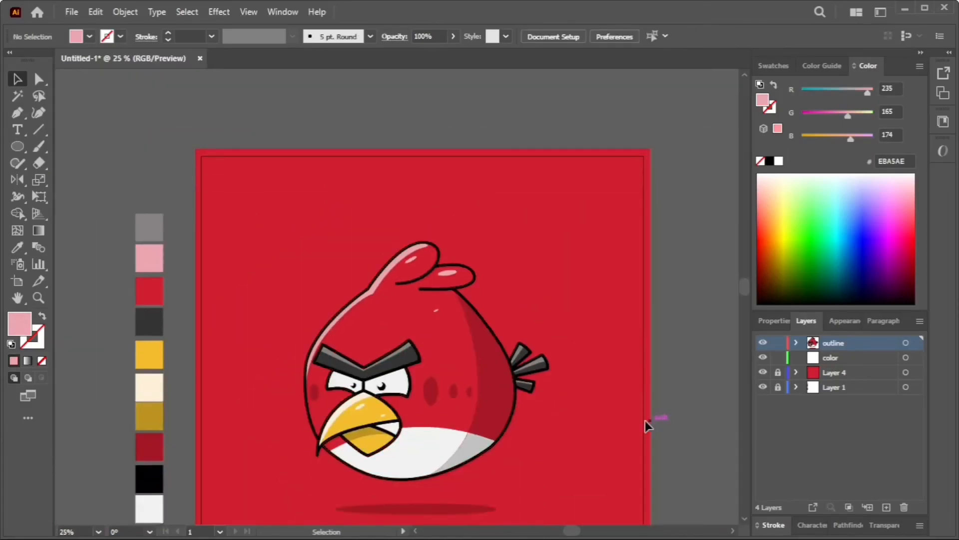
# Pull the inner notch corner of the pink highlight closer to the black outline and clear the selection.
pyautogui.scroll(3, 454, 345)
pyautogui.click(281, 225)
pyautogui.click(39, 79)
pyautogui.click(105, 125)
pyautogui.click(231, 227)
pyautogui.scroll(3, 232, 227)
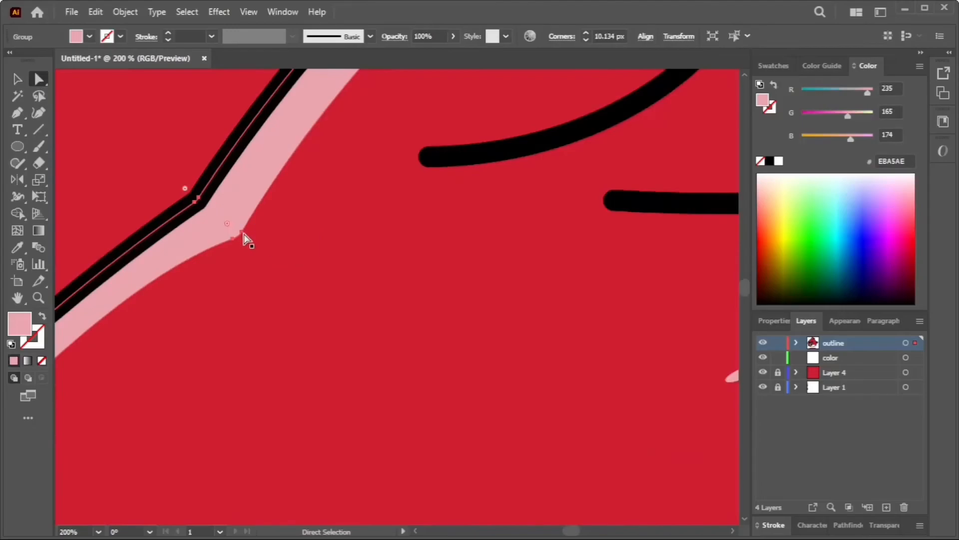
pyautogui.scroll(-3, 240, 239)
pyautogui.scroll(4, 240, 239)
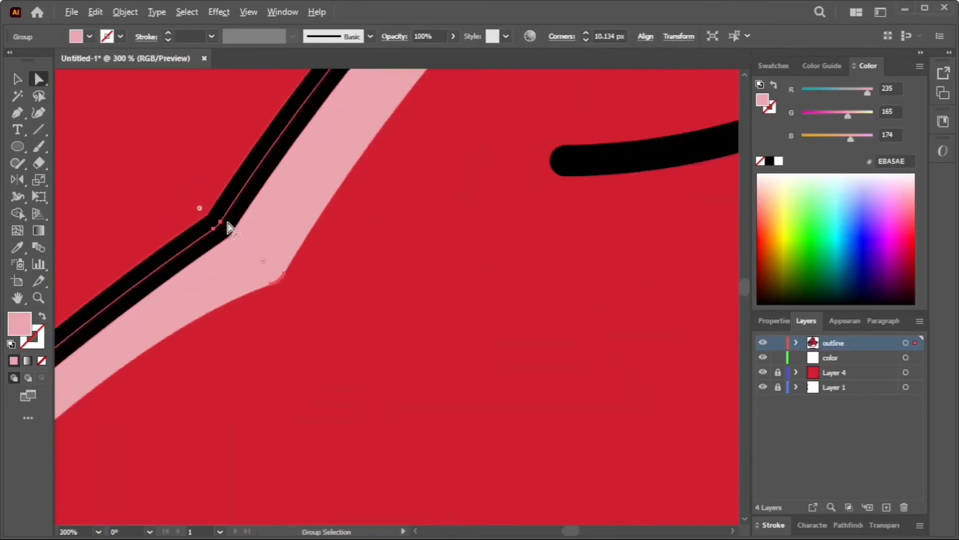
pyautogui.moveTo(285, 281)
pyautogui.mouseDown()
pyautogui.moveTo(253, 257)
pyautogui.moveTo(269, 273)
pyautogui.mouseUp()
pyautogui.scroll(-6, 252, 258)
pyautogui.click(420, 290)
pyautogui.scroll(-3, 408, 291)
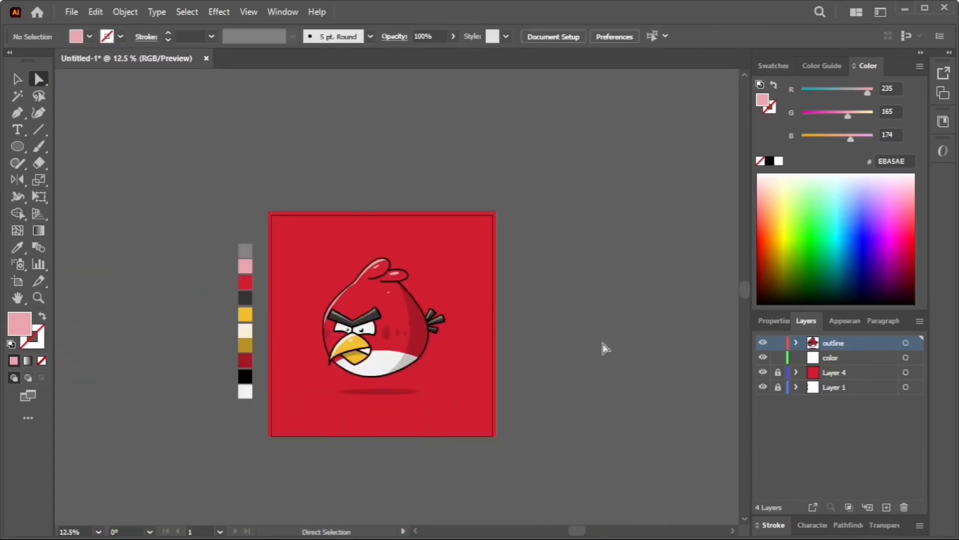
# Shift the highlight's notch anchor further toward the outline and adjust its curve handle along the head.
pyautogui.scroll(2, 367, 327)
pyautogui.click(347, 238)
pyautogui.scroll(3, 348, 234)
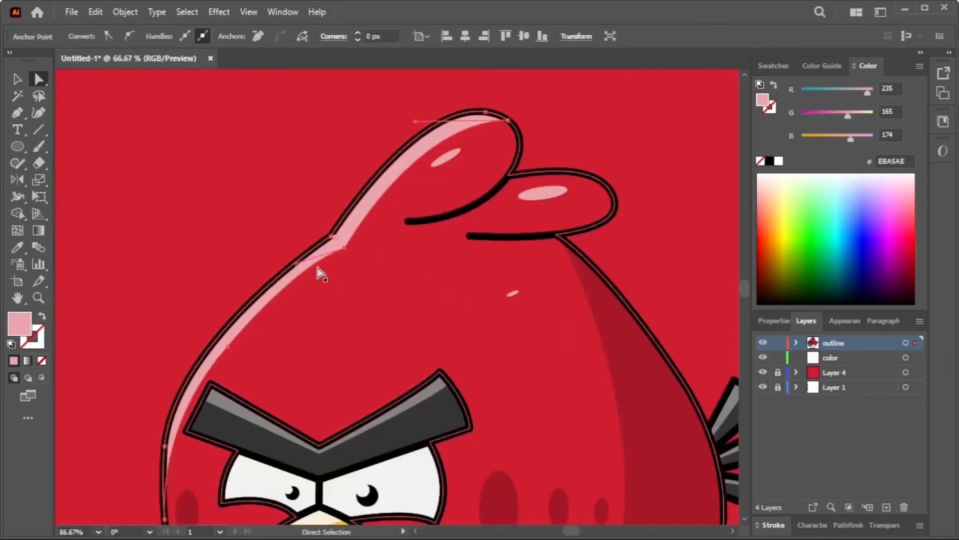
pyautogui.scroll(2, 315, 273)
pyautogui.moveTo(400, 233); pyautogui.dragTo(383, 225)
pyautogui.moveTo(293, 281); pyautogui.dragTo(287, 275)
pyautogui.click(285, 236)
pyautogui.scroll(-6, 285, 237)
pyautogui.moveTo(556, 382); pyautogui.dragTo(602, 376)
pyautogui.scroll(4, 320, 279)
pyautogui.scroll(-5, 320, 278)
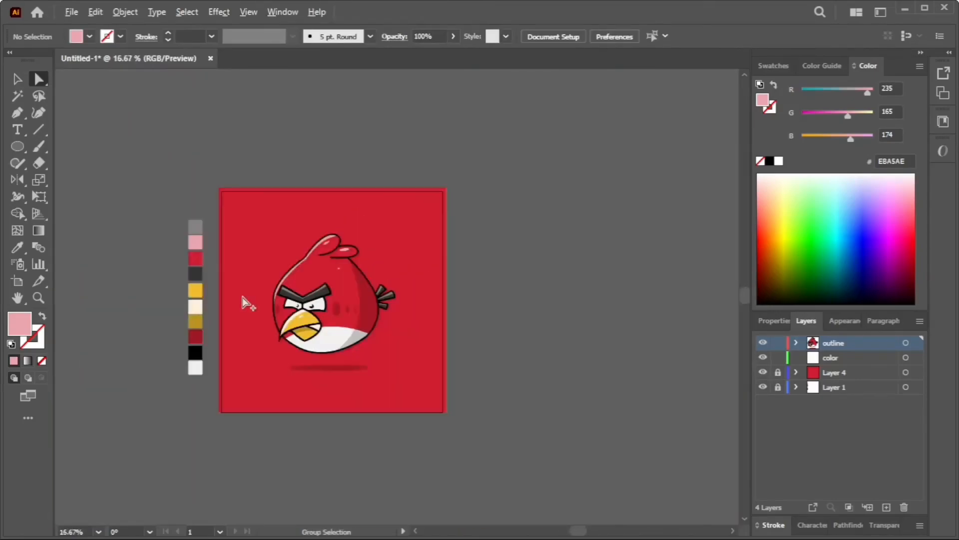
# Delete Layer 1 from the document and clear the selection.
pyautogui.click(815, 388)
pyautogui.click(904, 507)
pyautogui.click(522, 295)
# Start exporting the finished artwork.
pyautogui.scroll(2, 530, 275)
pyautogui.scroll(-1, 530, 275)
pyautogui.click(71, 11)
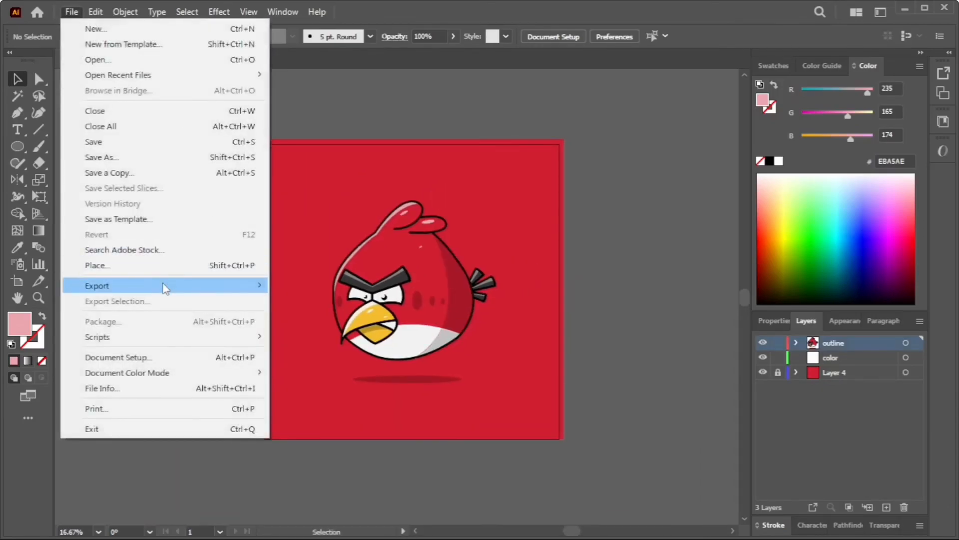